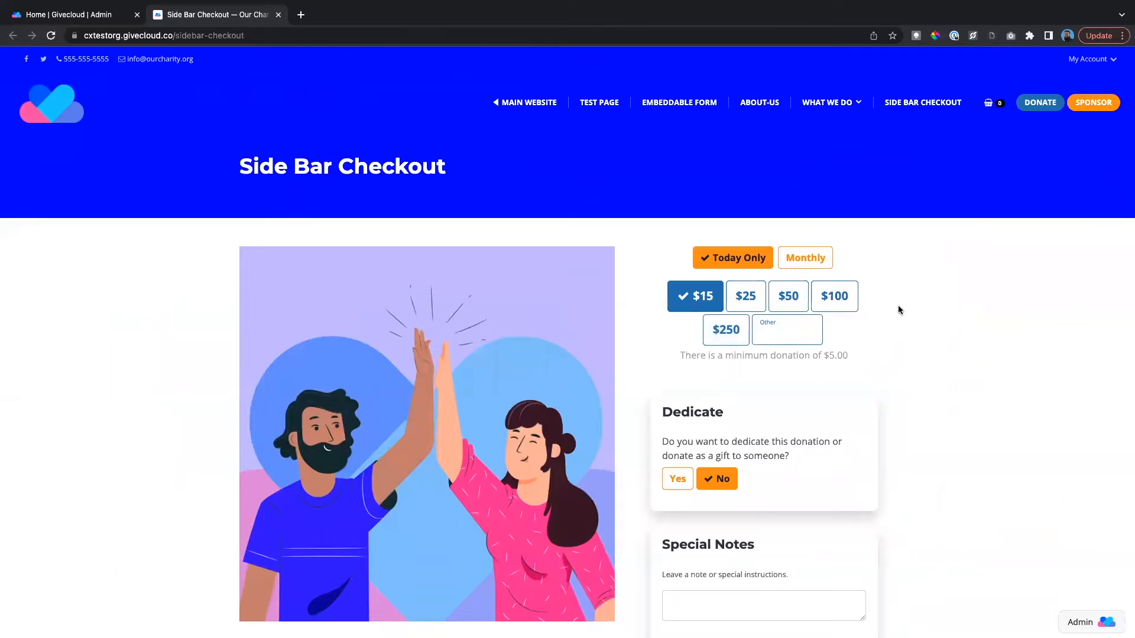
Examine the Side Bar Checkout page's donation form, from the amount options through billing, payment and address to the donate button.
{"action": "scroll", "coordinate": [760, 340], "scroll_direction": "down", "scroll_amount": 2}
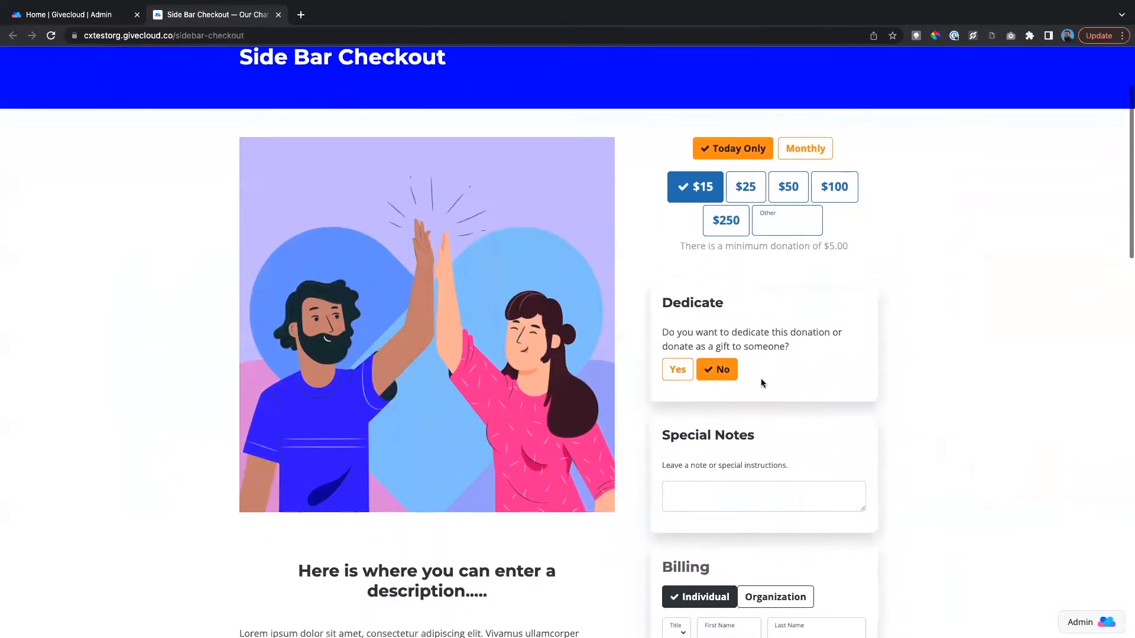
{"action": "scroll", "coordinate": [764, 304], "scroll_direction": "up", "scroll_amount": 1}
{"action": "scroll", "coordinate": [736, 359], "scroll_direction": "down", "scroll_amount": 1}
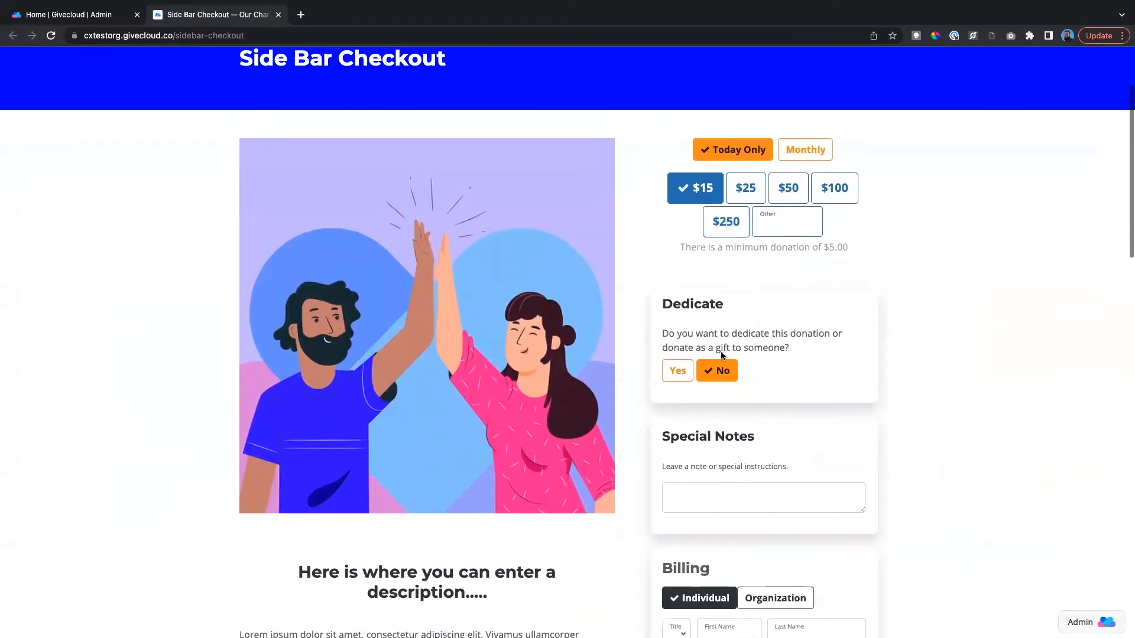
{"action": "scroll", "coordinate": [710, 379], "scroll_direction": "down", "scroll_amount": 5}
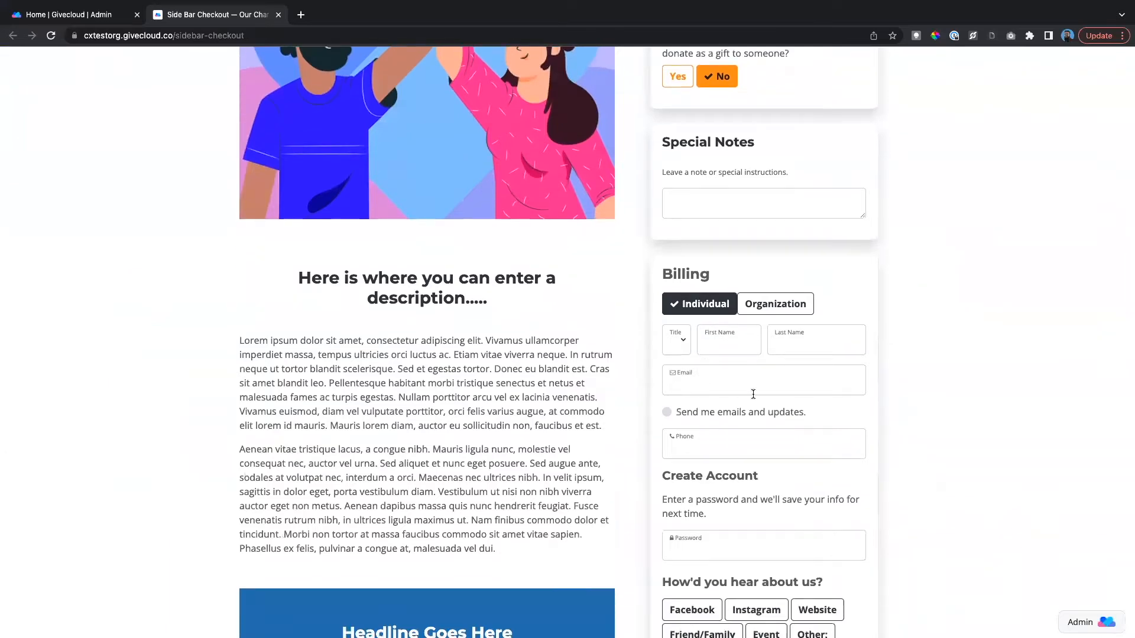
{"action": "scroll", "coordinate": [753, 394], "scroll_direction": "down", "scroll_amount": 3}
{"action": "scroll", "coordinate": [753, 395], "scroll_direction": "down", "scroll_amount": 10}
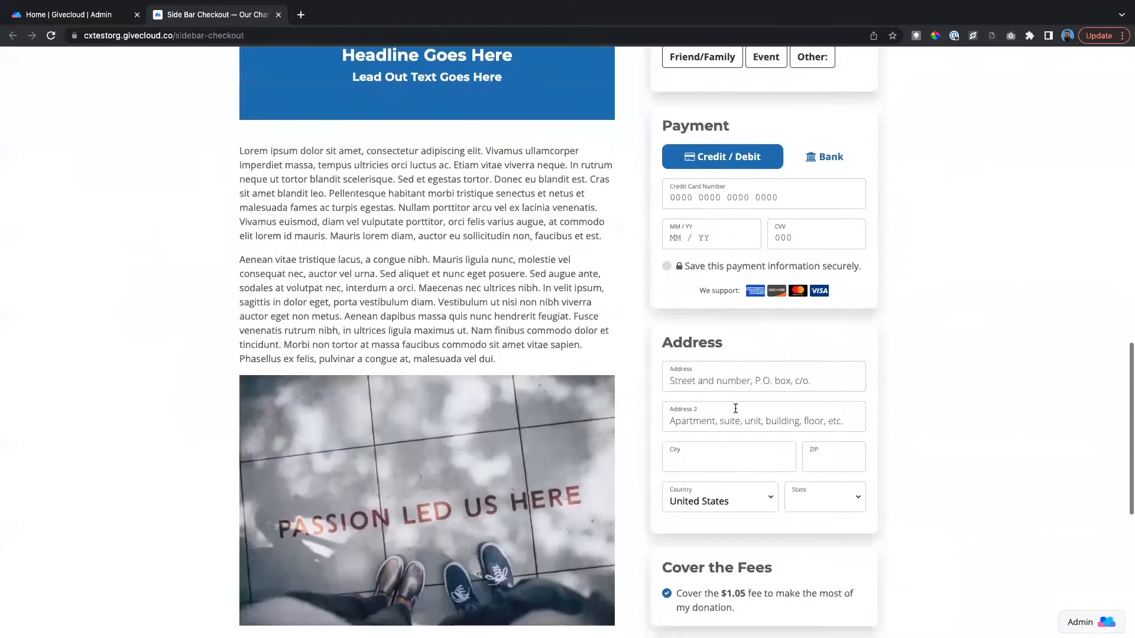
{"action": "scroll", "coordinate": [745, 445], "scroll_direction": "up", "scroll_amount": 12}
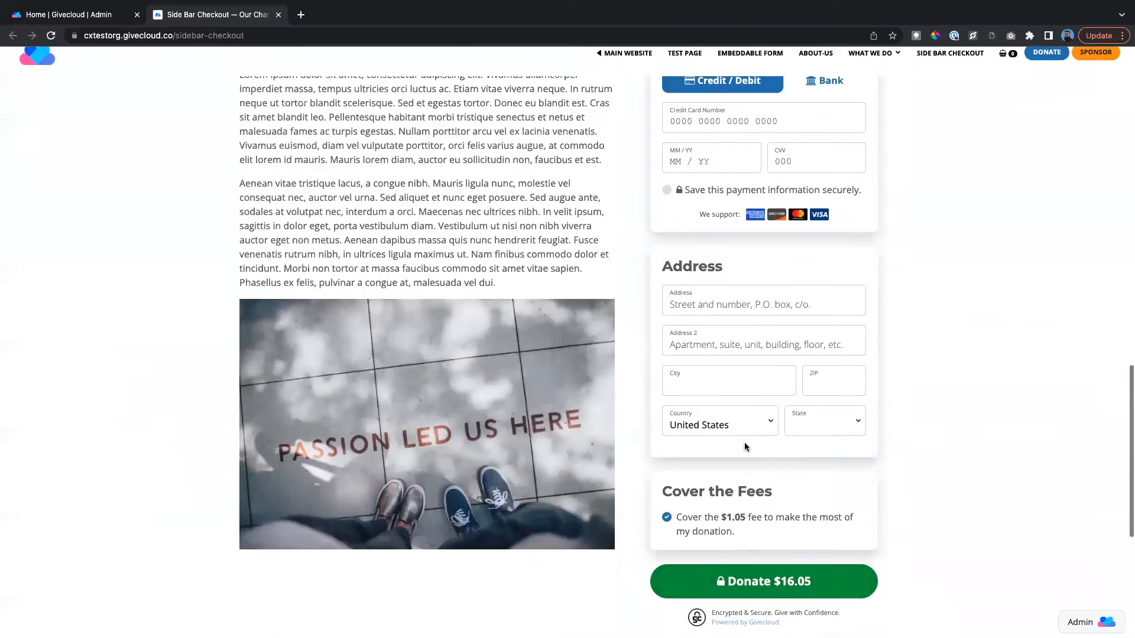
{"action": "scroll", "coordinate": [746, 446], "scroll_direction": "up", "scroll_amount": 10}
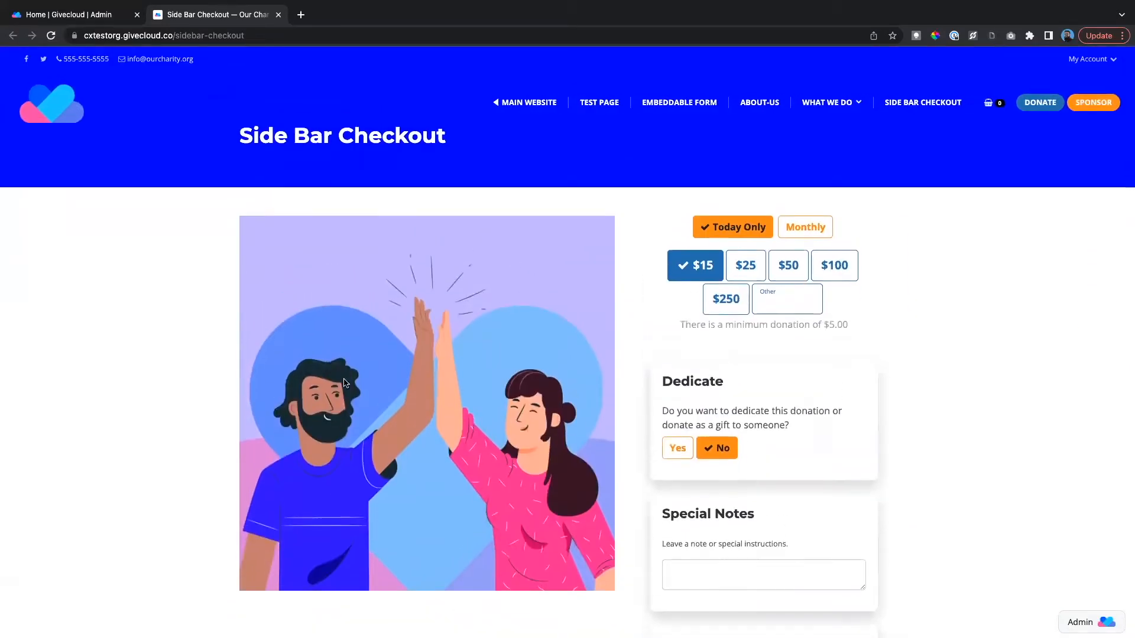
Examine the page's main image alongside the donation amounts, Dedicate and Special Notes sections of the form.
{"action": "scroll", "coordinate": [433, 366], "scroll_direction": "down", "scroll_amount": 3}
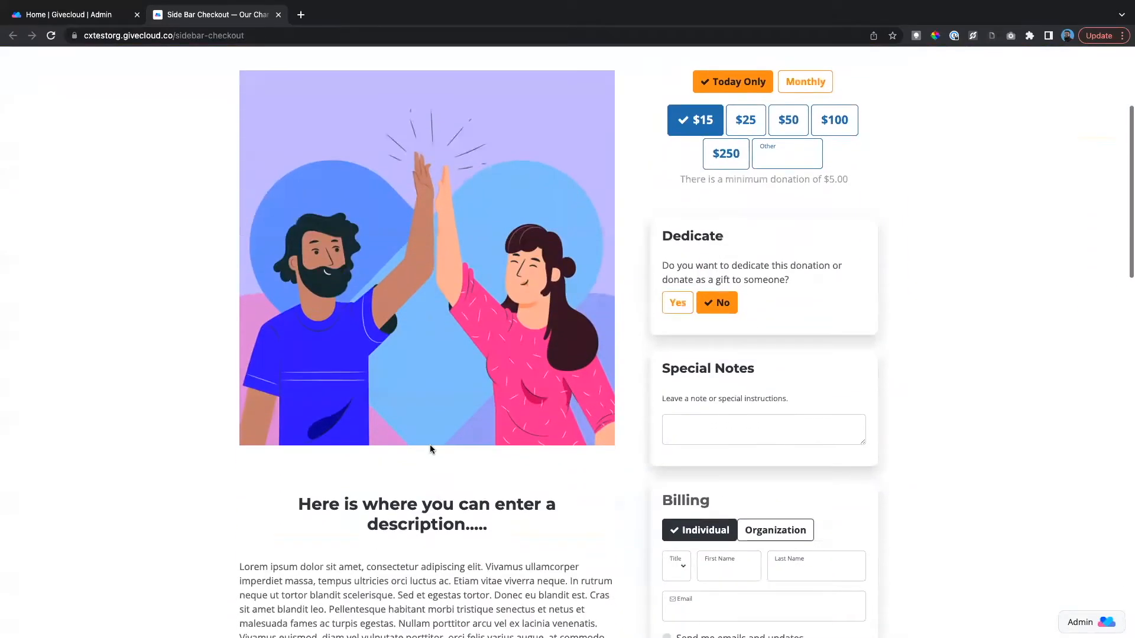
{"action": "scroll", "coordinate": [430, 449], "scroll_direction": "up", "scroll_amount": 3}
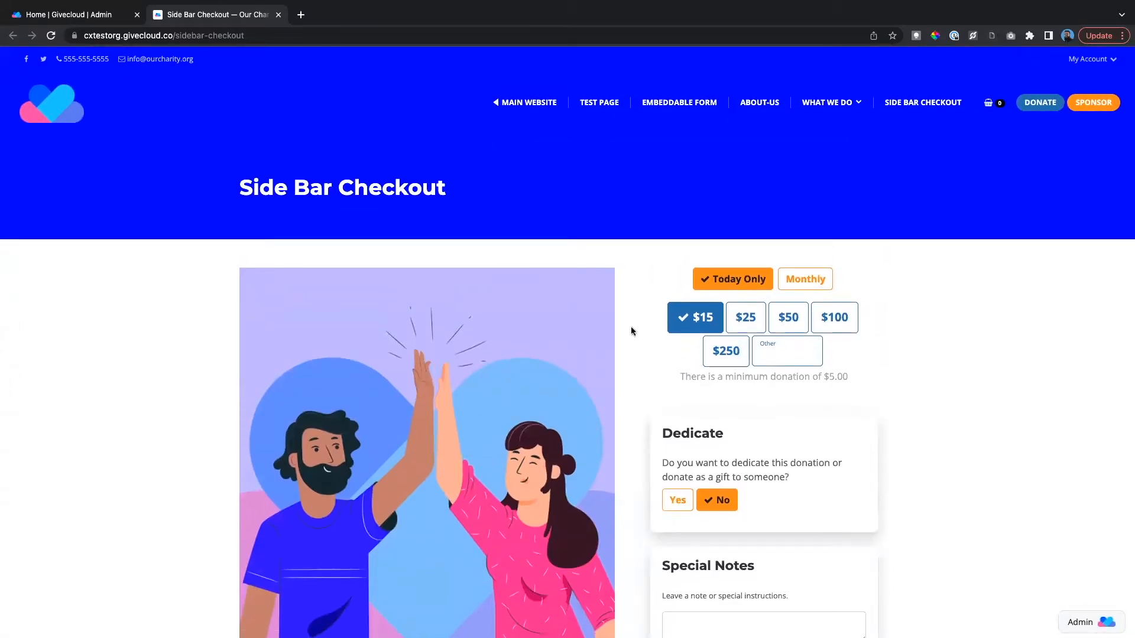
{"action": "scroll", "coordinate": [686, 293], "scroll_direction": "down", "scroll_amount": 1}
{"action": "scroll", "coordinate": [736, 357], "scroll_direction": "down", "scroll_amount": 1}
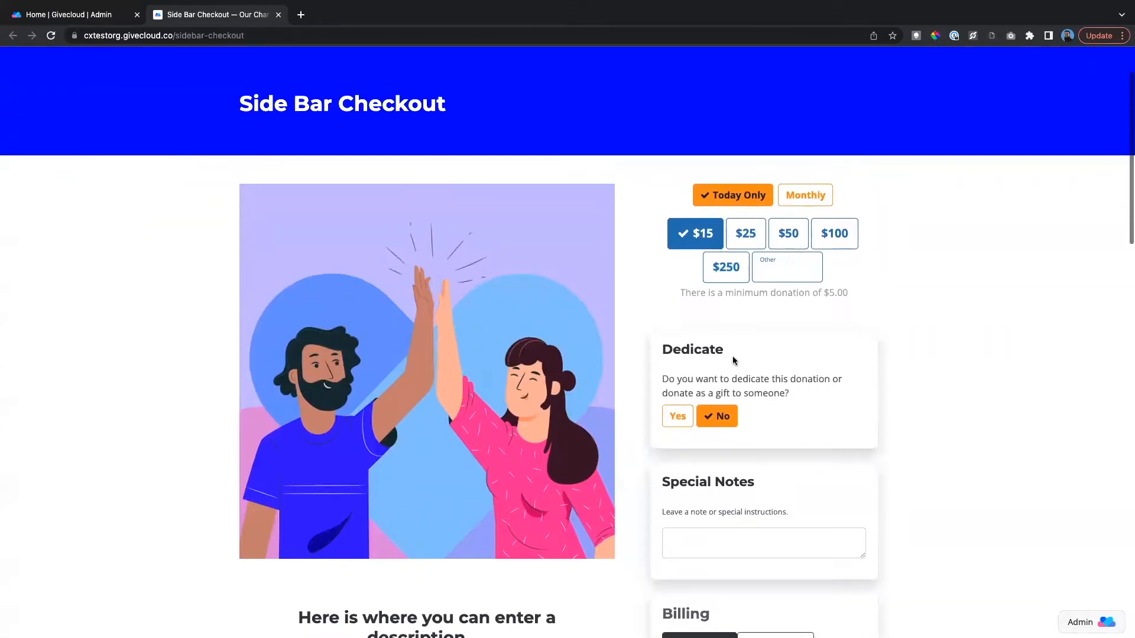
{"action": "scroll", "coordinate": [733, 361], "scroll_direction": "down", "scroll_amount": 2}
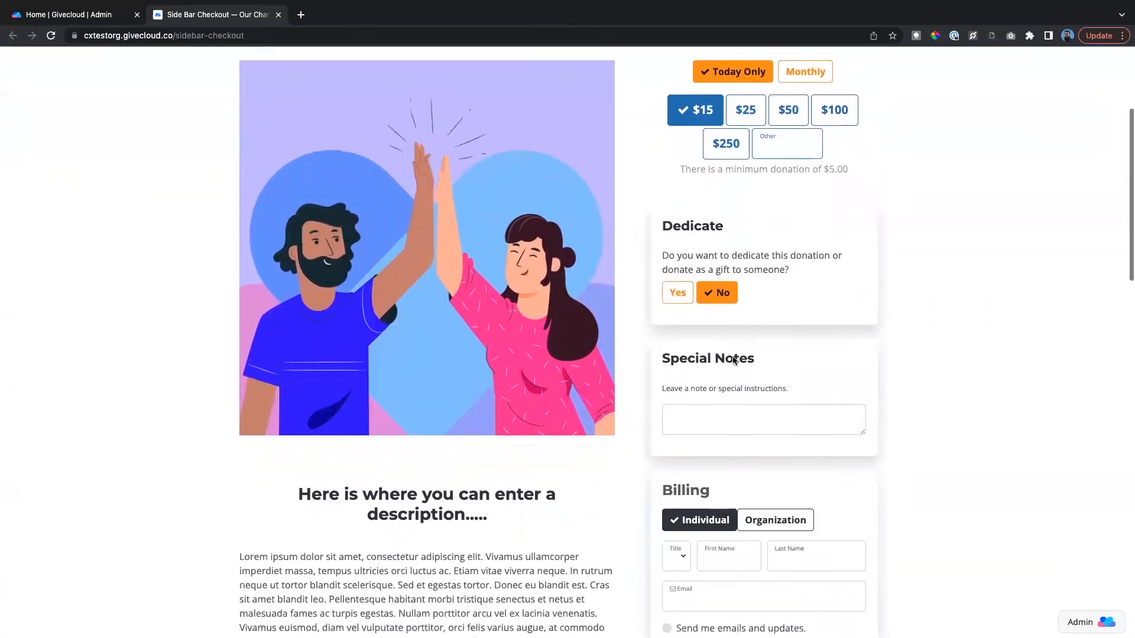
{"action": "scroll", "coordinate": [733, 357], "scroll_direction": "down", "scroll_amount": 2}
{"action": "scroll", "coordinate": [733, 358], "scroll_direction": "up", "scroll_amount": 4}
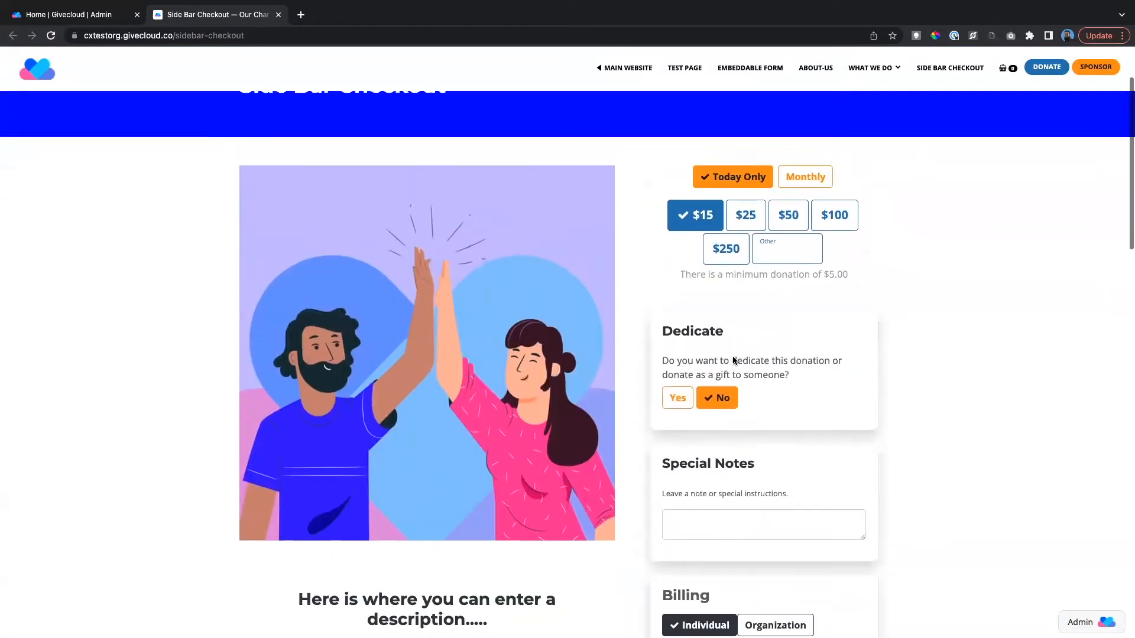
{"action": "scroll", "coordinate": [734, 361], "scroll_direction": "up", "scroll_amount": 3}
{"action": "scroll", "coordinate": [647, 406], "scroll_direction": "down", "scroll_amount": 1}
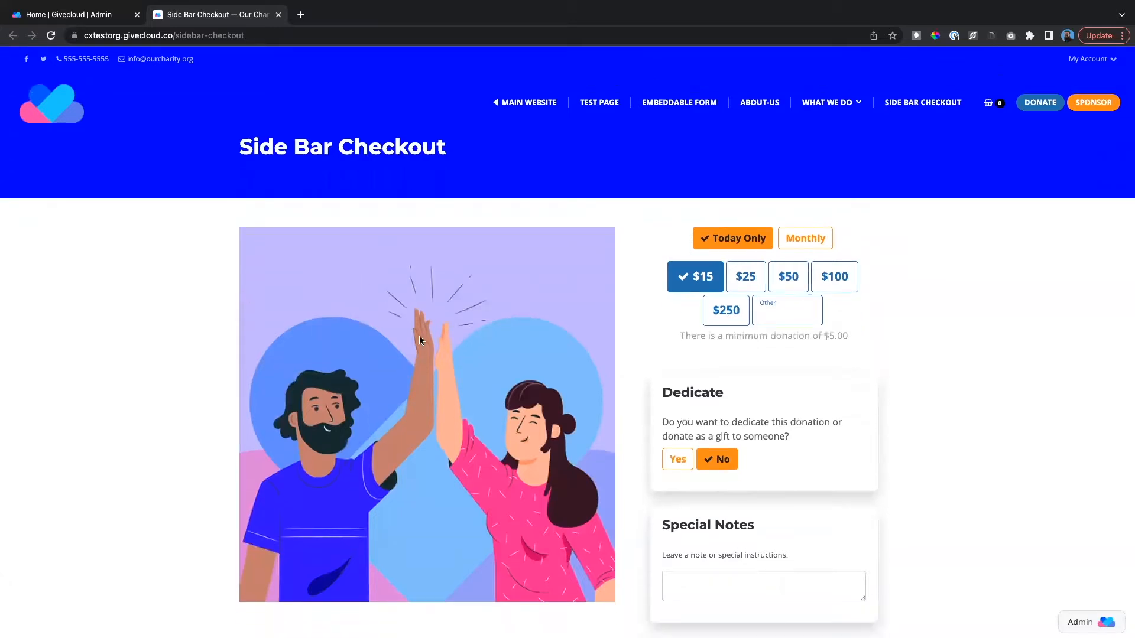
Examine the content beside the form: the image, the description text and the headline banner.
{"action": "scroll", "coordinate": [420, 339], "scroll_direction": "down", "scroll_amount": 3}
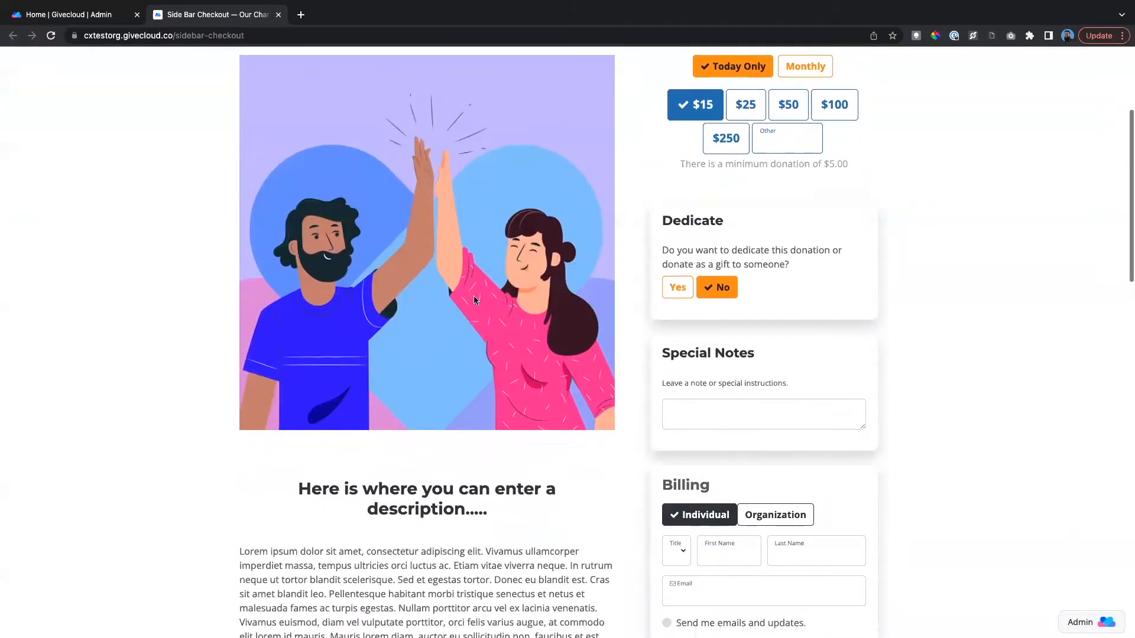
{"action": "scroll", "coordinate": [742, 218], "scroll_direction": "up", "scroll_amount": 1}
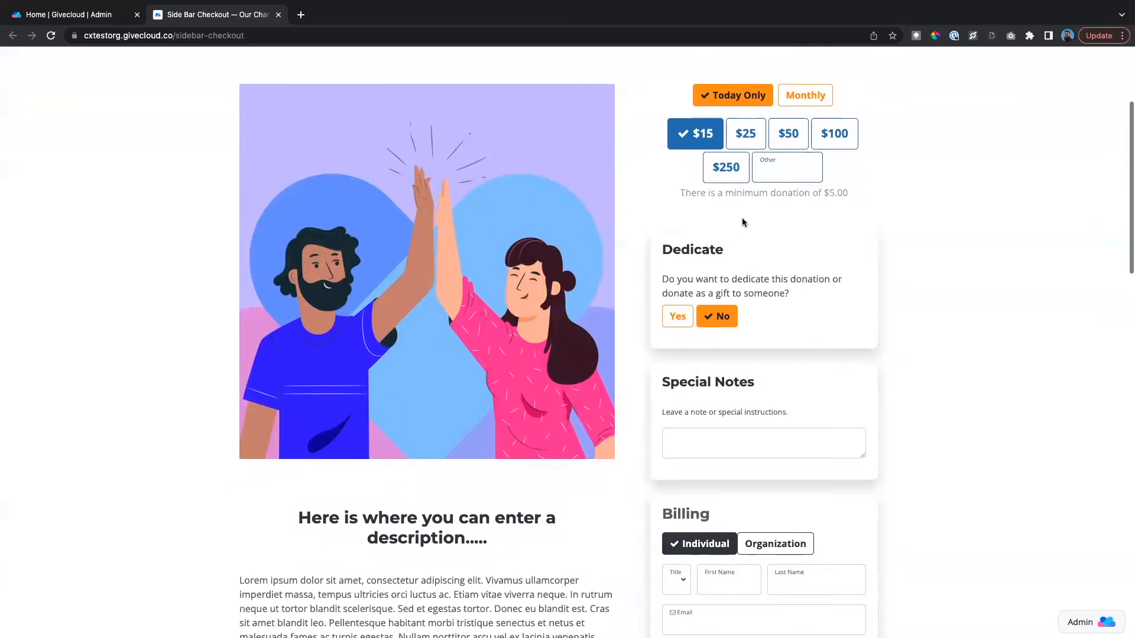
{"action": "scroll", "coordinate": [541, 367], "scroll_direction": "down", "scroll_amount": 3}
{"action": "scroll", "coordinate": [541, 366], "scroll_direction": "down", "scroll_amount": 3}
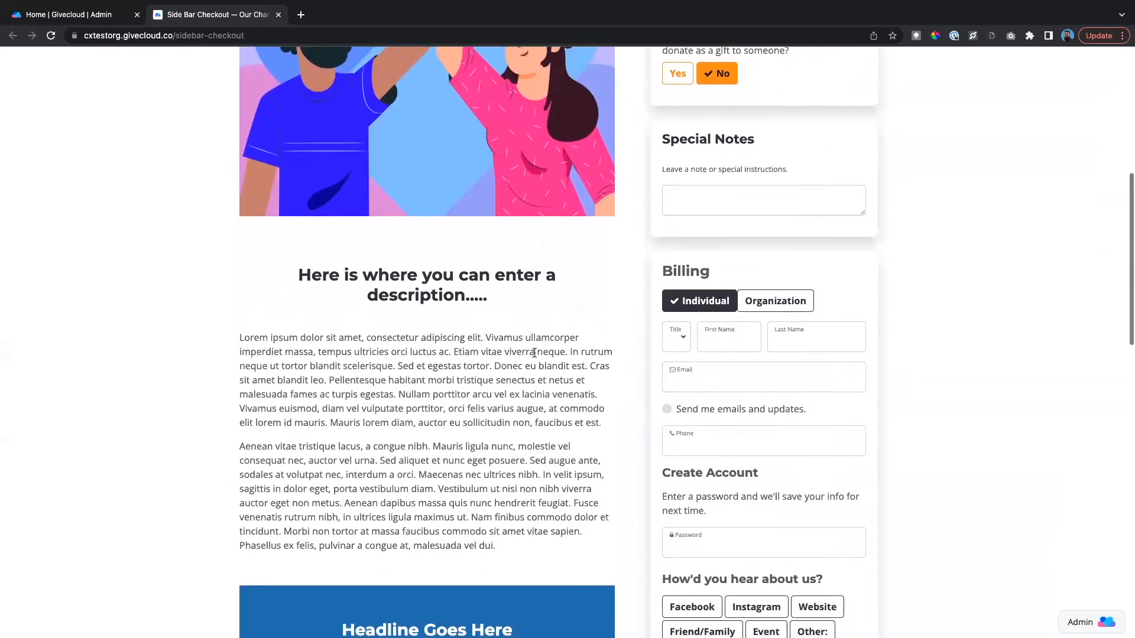
{"action": "scroll", "coordinate": [429, 336], "scroll_direction": "down", "scroll_amount": 2}
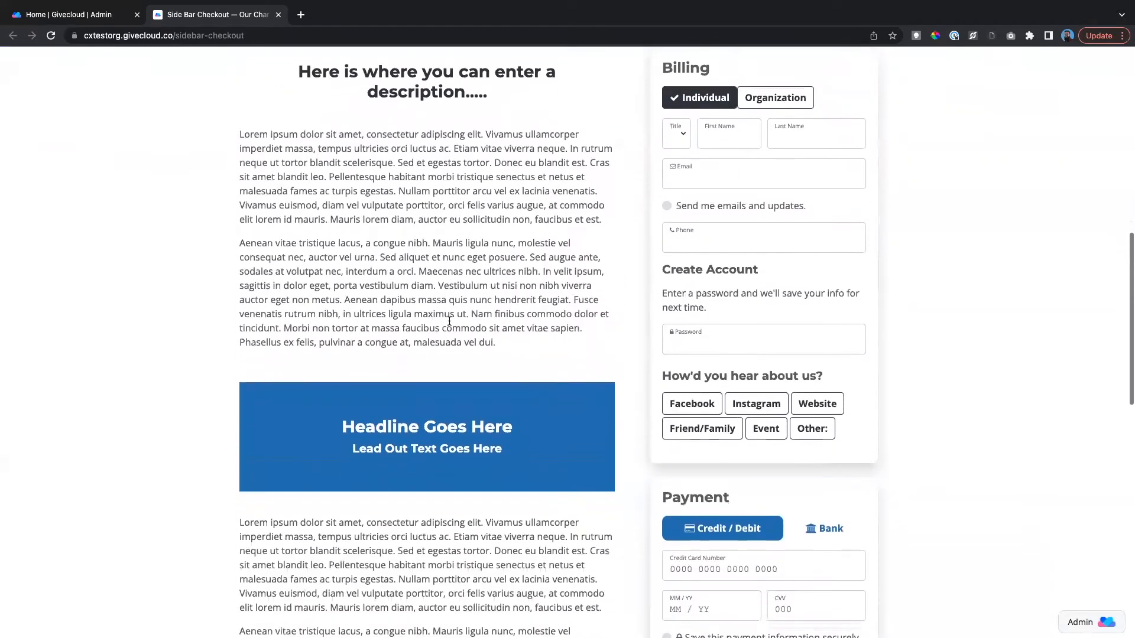
{"action": "scroll", "coordinate": [429, 336], "scroll_direction": "down", "scroll_amount": 4}
{"action": "scroll", "coordinate": [448, 321], "scroll_direction": "up", "scroll_amount": 10}
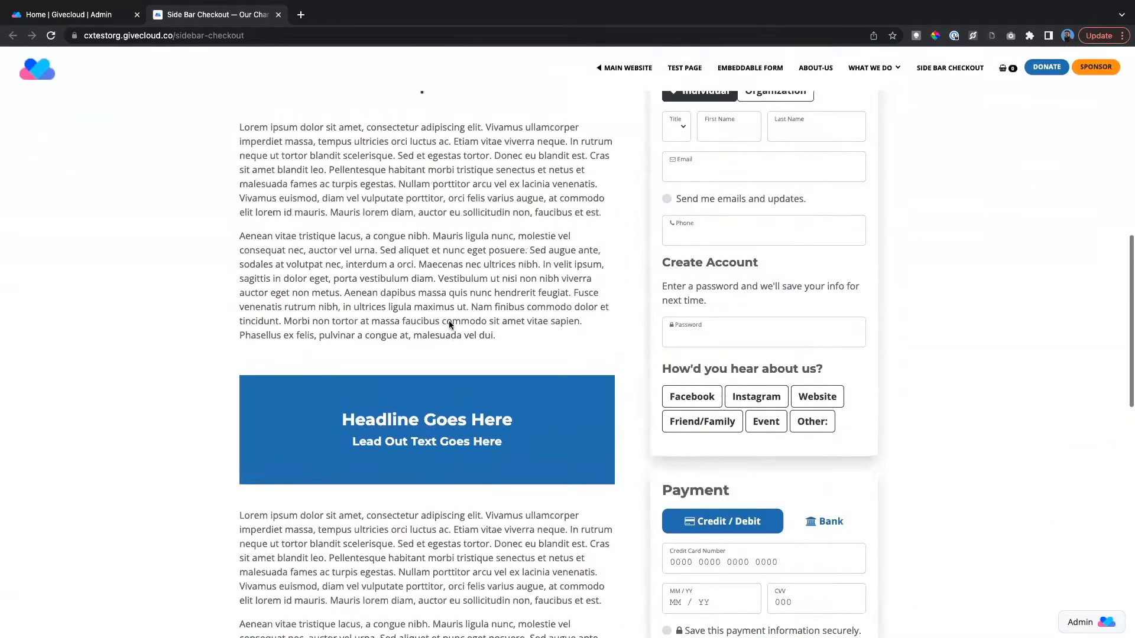
{"action": "scroll", "coordinate": [448, 321], "scroll_direction": "up", "scroll_amount": 4}
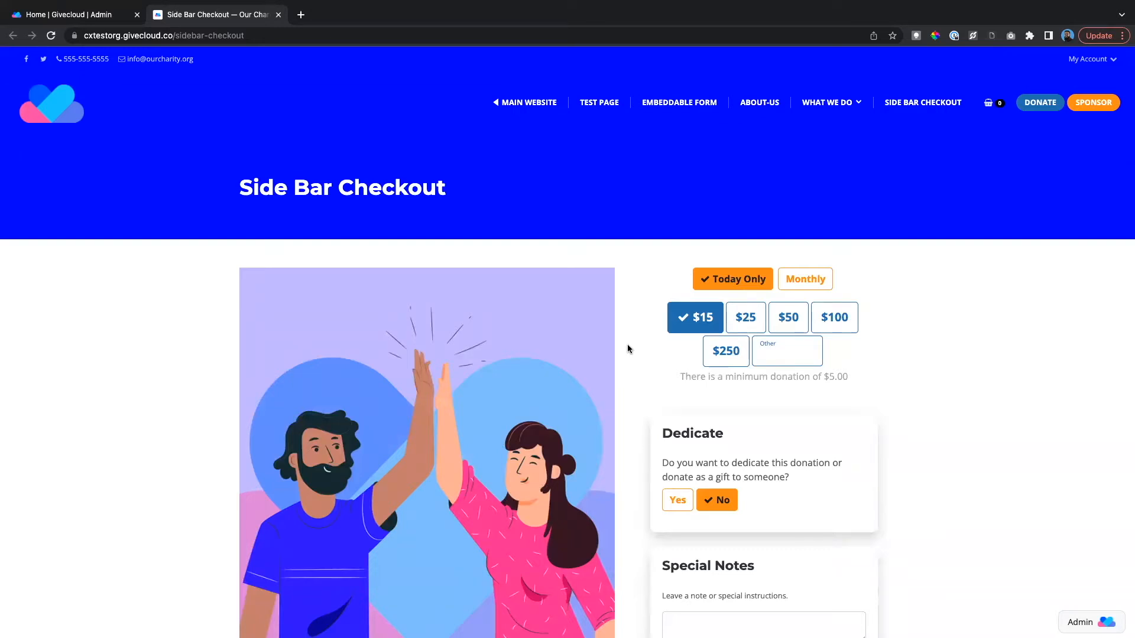
{"action": "scroll", "coordinate": [528, 367], "scroll_direction": "down", "scroll_amount": 3}
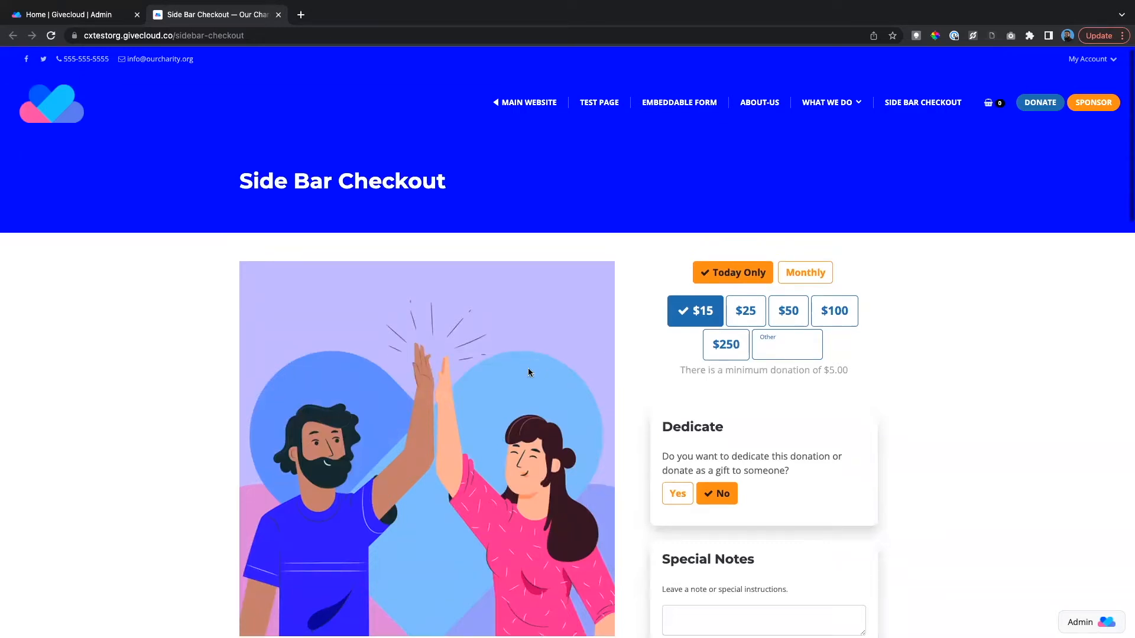
{"action": "scroll", "coordinate": [523, 354], "scroll_direction": "down", "scroll_amount": 2}
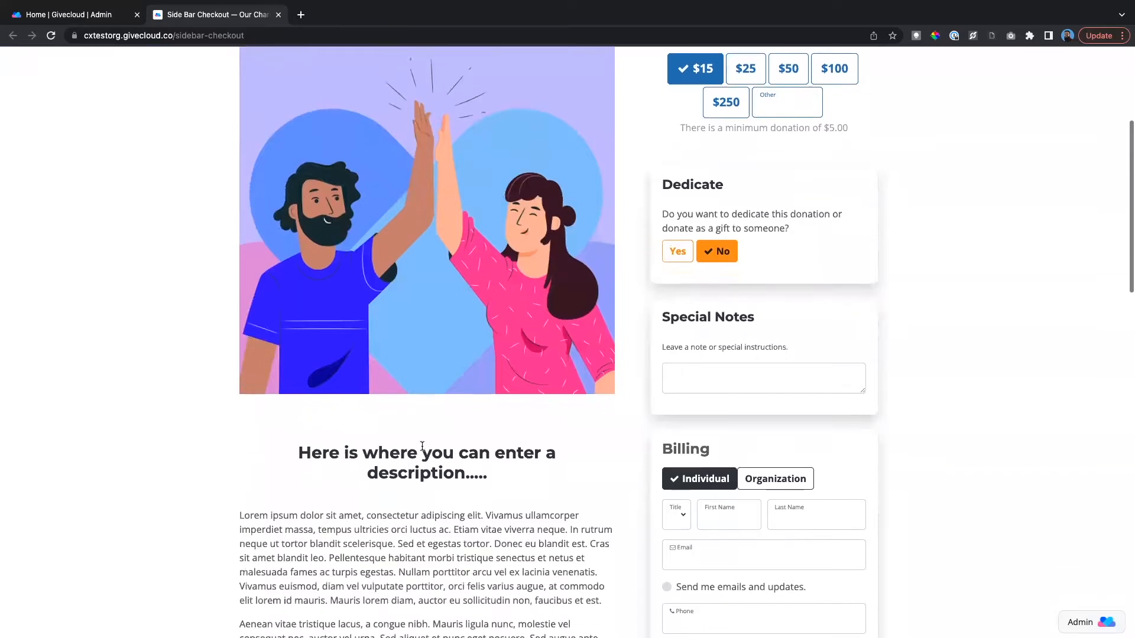
{"action": "scroll", "coordinate": [500, 464], "scroll_direction": "down", "scroll_amount": 1}
{"action": "scroll", "coordinate": [500, 464], "scroll_direction": "up", "scroll_amount": 6}
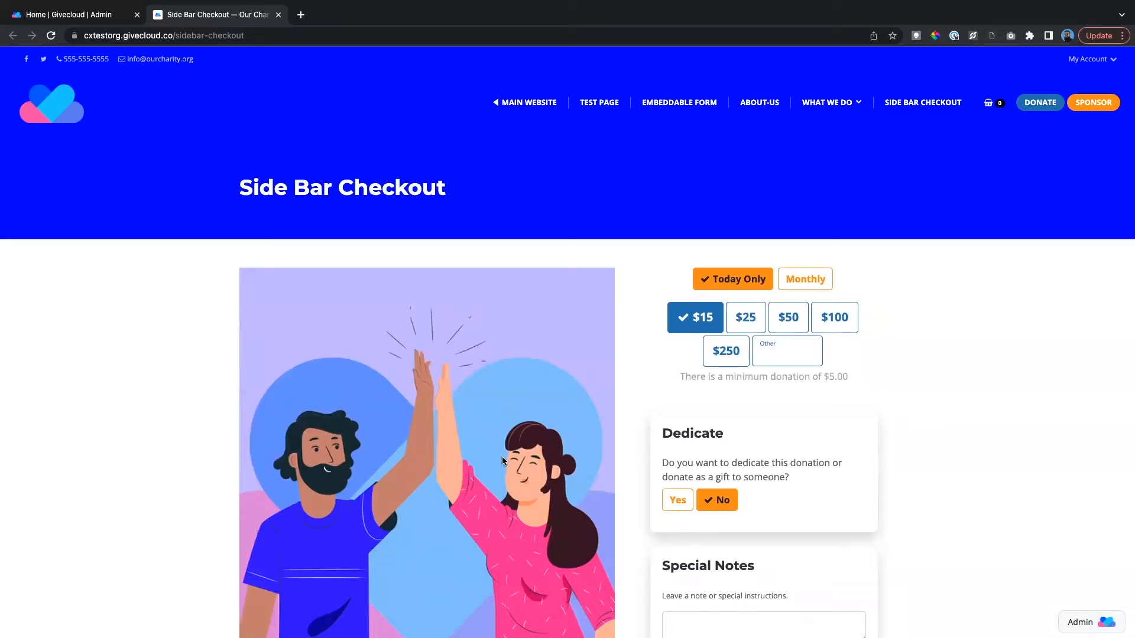
Review the whole Side Bar Checkout page, comparing the content column with the checkout fields along its full length.
{"action": "scroll", "coordinate": [556, 392], "scroll_direction": "down", "scroll_amount": 1}
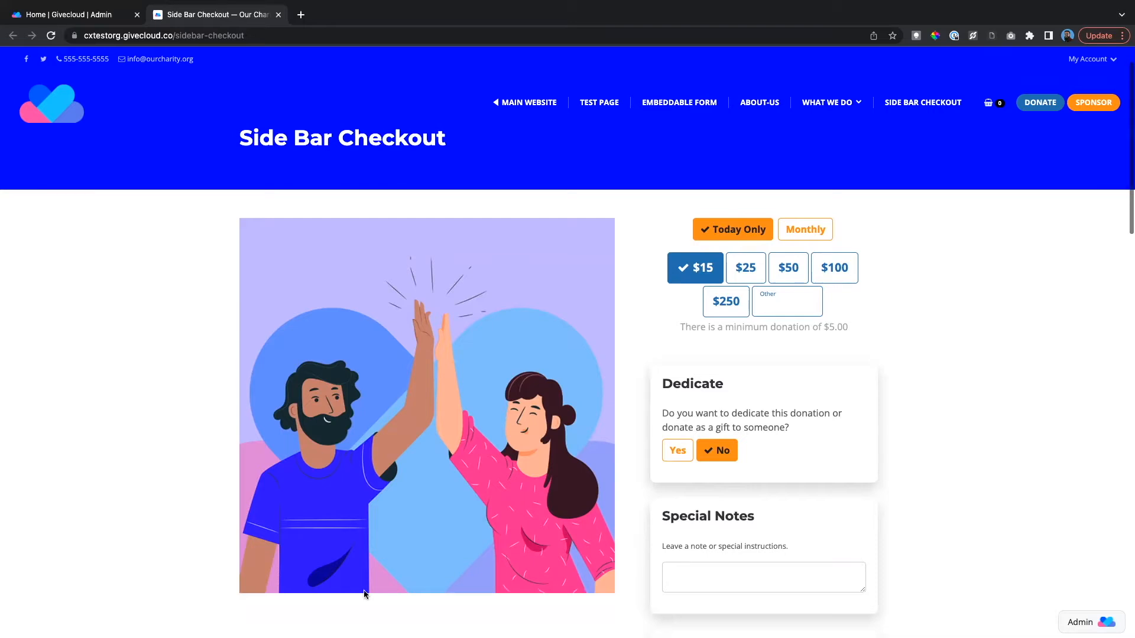
{"action": "scroll", "coordinate": [427, 285], "scroll_direction": "down", "scroll_amount": 8}
{"action": "scroll", "coordinate": [428, 370], "scroll_direction": "down", "scroll_amount": 7}
{"action": "scroll", "coordinate": [454, 400], "scroll_direction": "up", "scroll_amount": 16}
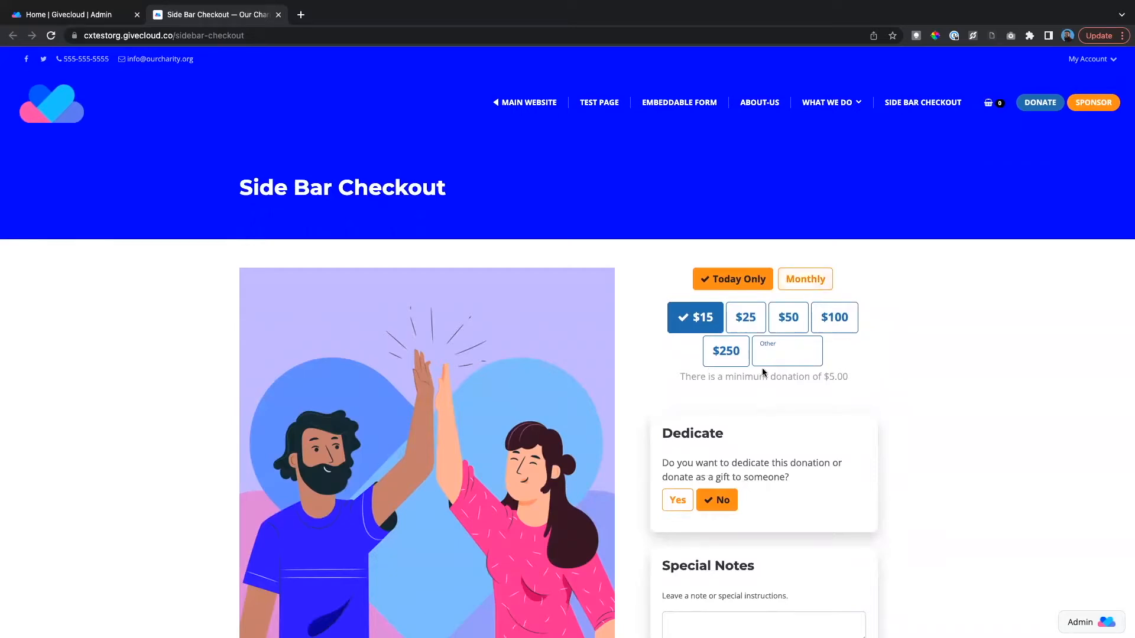
{"action": "scroll", "coordinate": [761, 368], "scroll_direction": "down", "scroll_amount": 1}
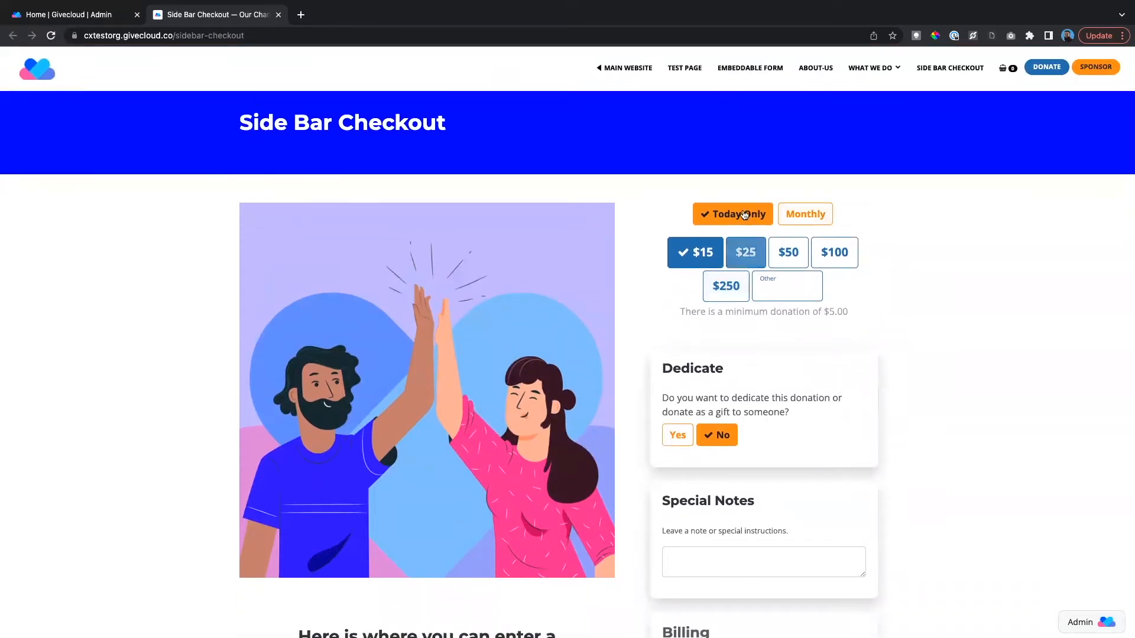
{"action": "scroll", "coordinate": [758, 378], "scroll_direction": "down", "scroll_amount": 5}
{"action": "scroll", "coordinate": [758, 379], "scroll_direction": "down", "scroll_amount": 12}
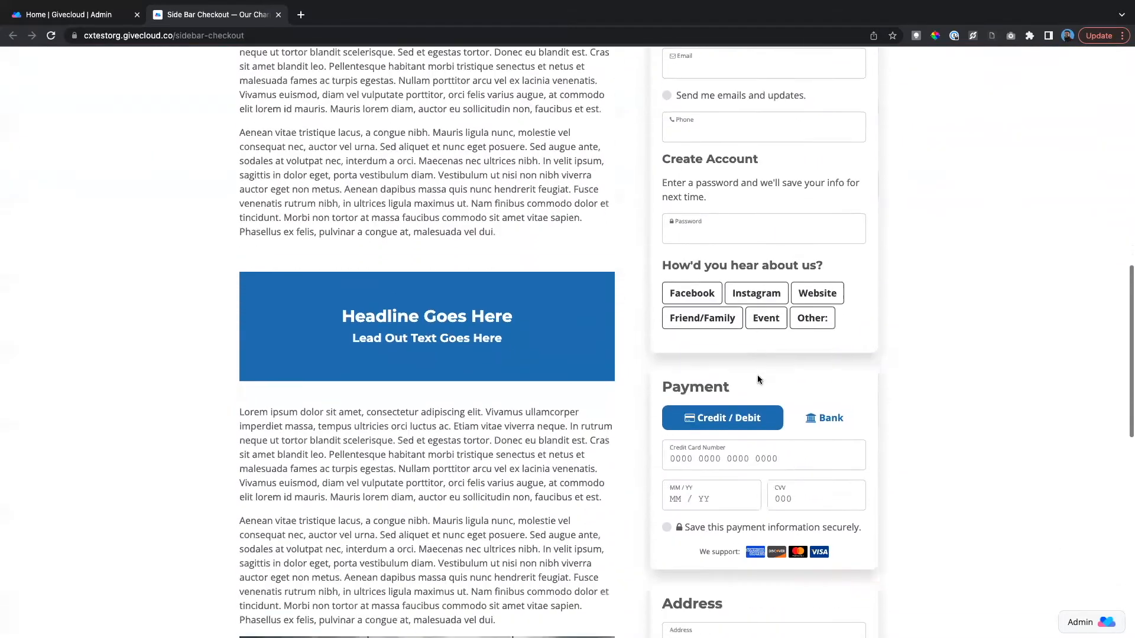
{"action": "scroll", "coordinate": [758, 375], "scroll_direction": "up", "scroll_amount": 18}
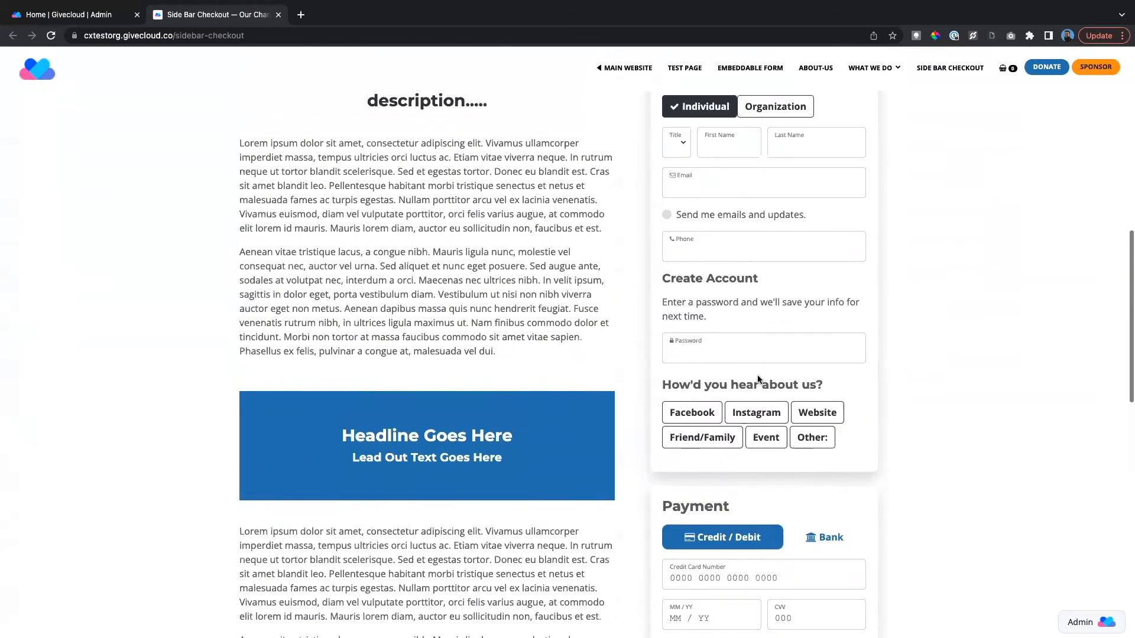
{"action": "scroll", "coordinate": [709, 360], "scroll_direction": "up", "scroll_amount": 1}
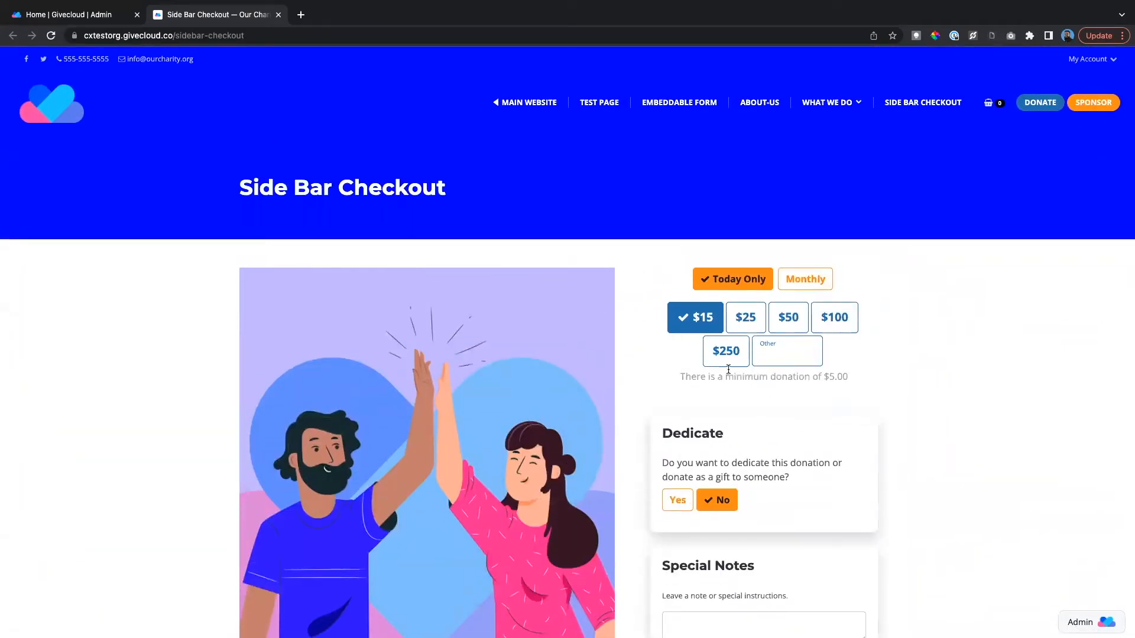
Switch to the Givecloud admin and open the Sell & Fundraise items list.
{"action": "left_click", "coordinate": [102, 20]}
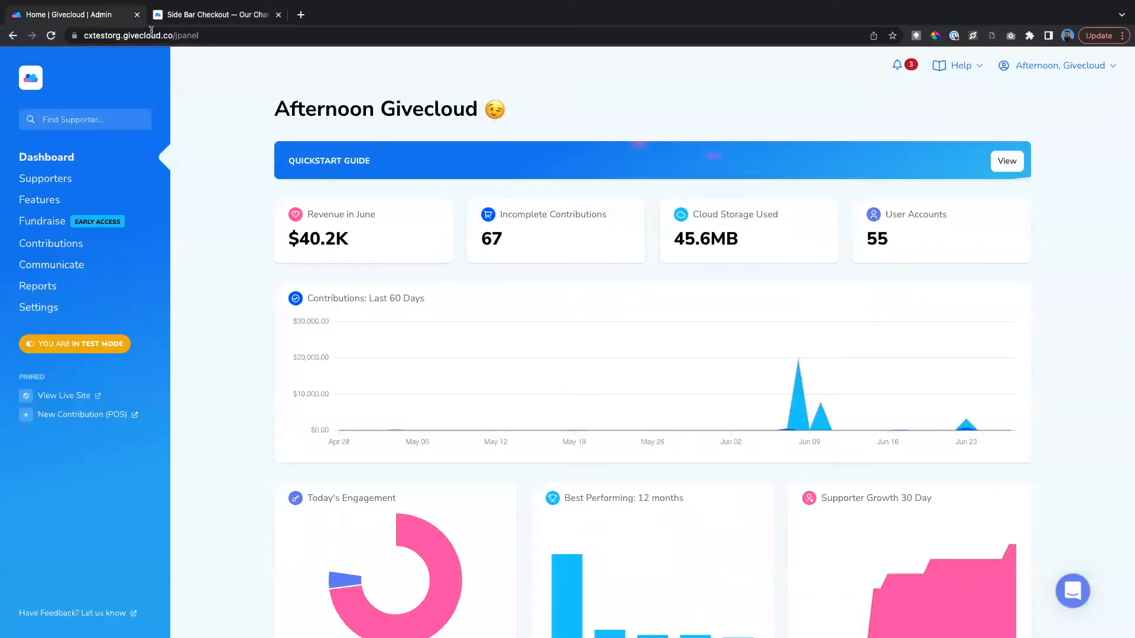
{"action": "left_click", "coordinate": [44, 203]}
{"action": "left_click", "coordinate": [236, 176]}
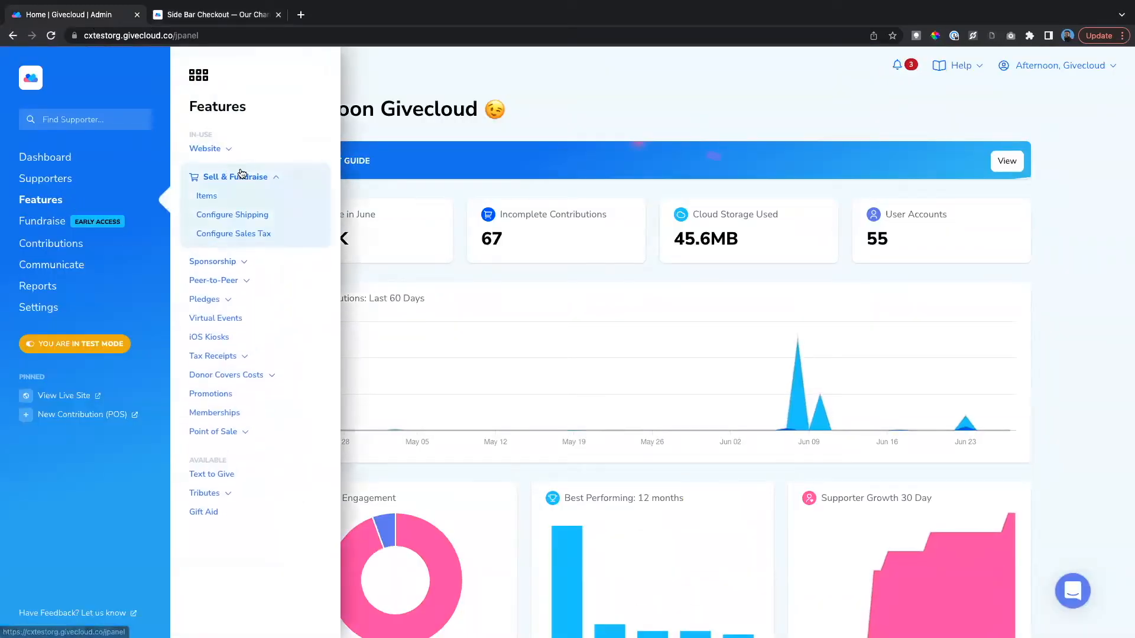
{"action": "left_click", "coordinate": [207, 197]}
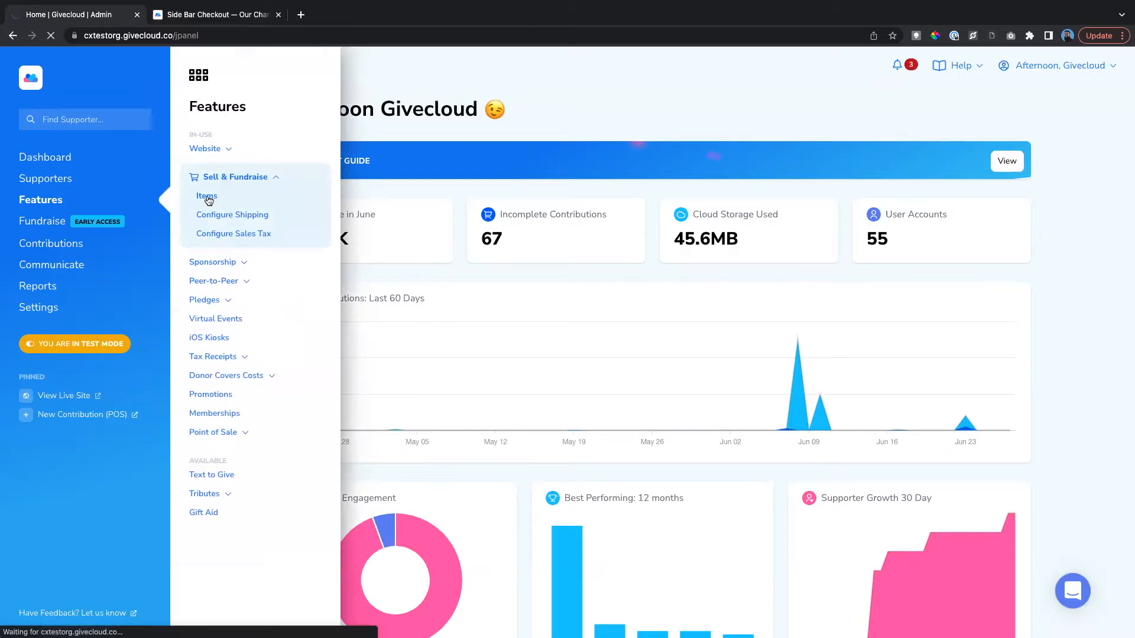
Add a new product and name it General Fund.
{"action": "left_click", "coordinate": [1003, 113]}
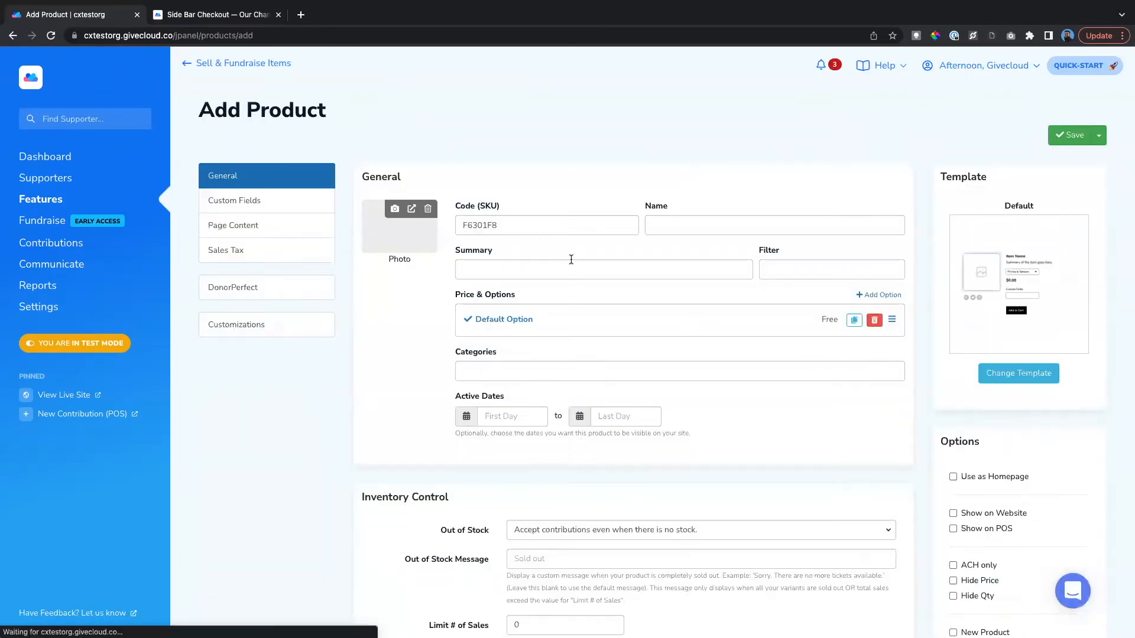
{"action": "left_click", "coordinate": [690, 229]}
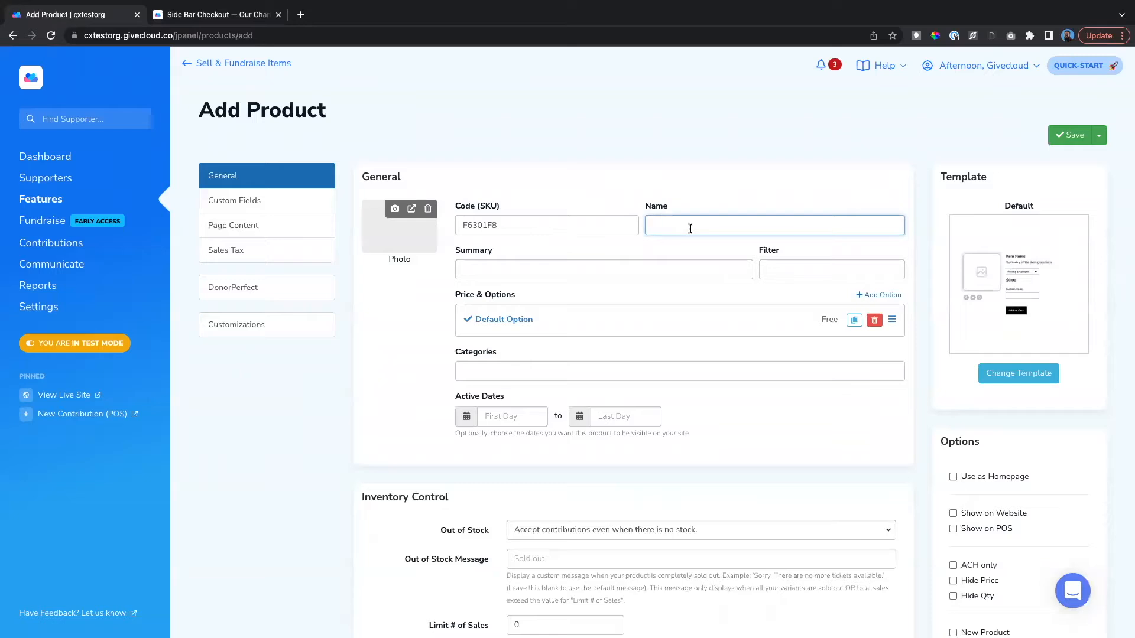
{"action": "type", "text": "General Fund"}
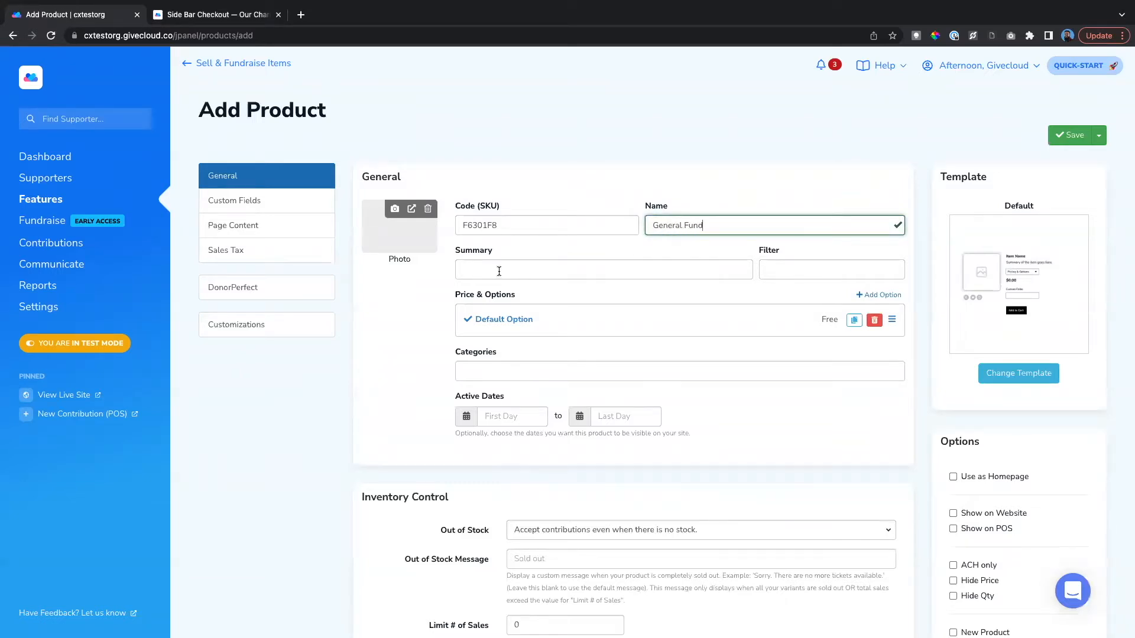
Review the donation options and description area on the example Side Bar Checkout page, and return to the product form.
{"action": "left_click", "coordinate": [246, 17]}
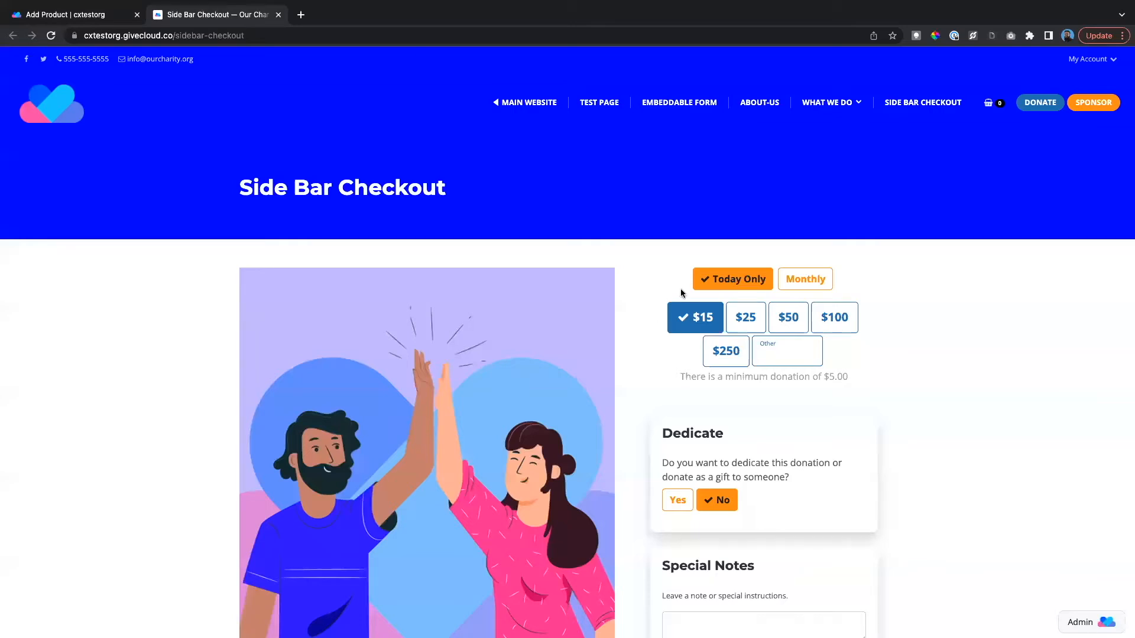
{"action": "scroll", "coordinate": [671, 372], "scroll_direction": "down", "scroll_amount": 1}
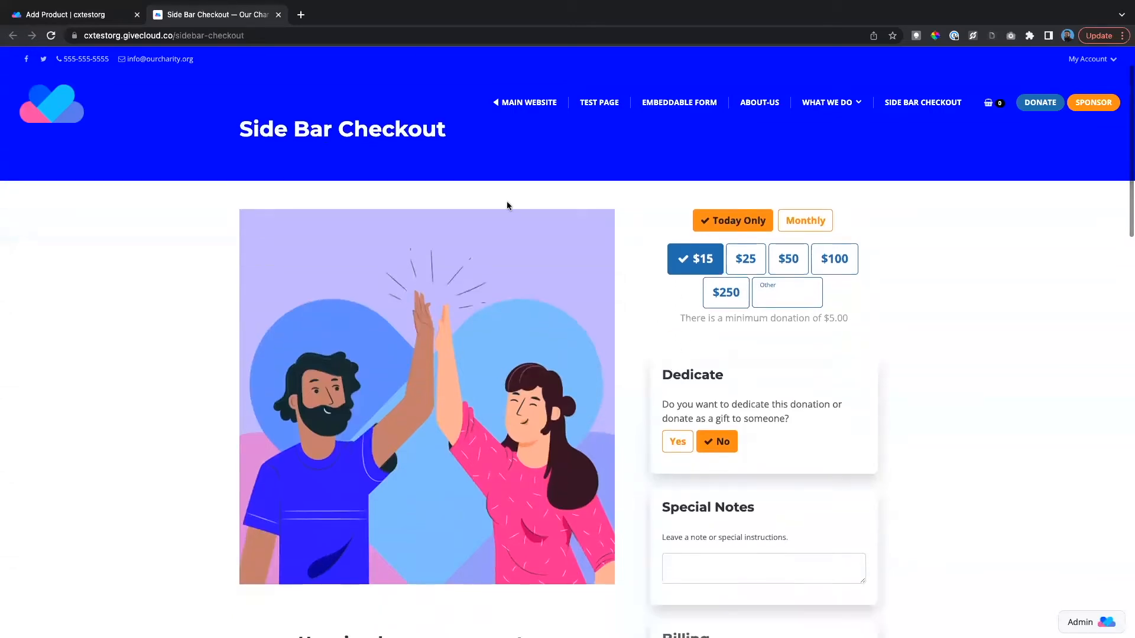
{"action": "scroll", "coordinate": [379, 331], "scroll_direction": "down", "scroll_amount": 2}
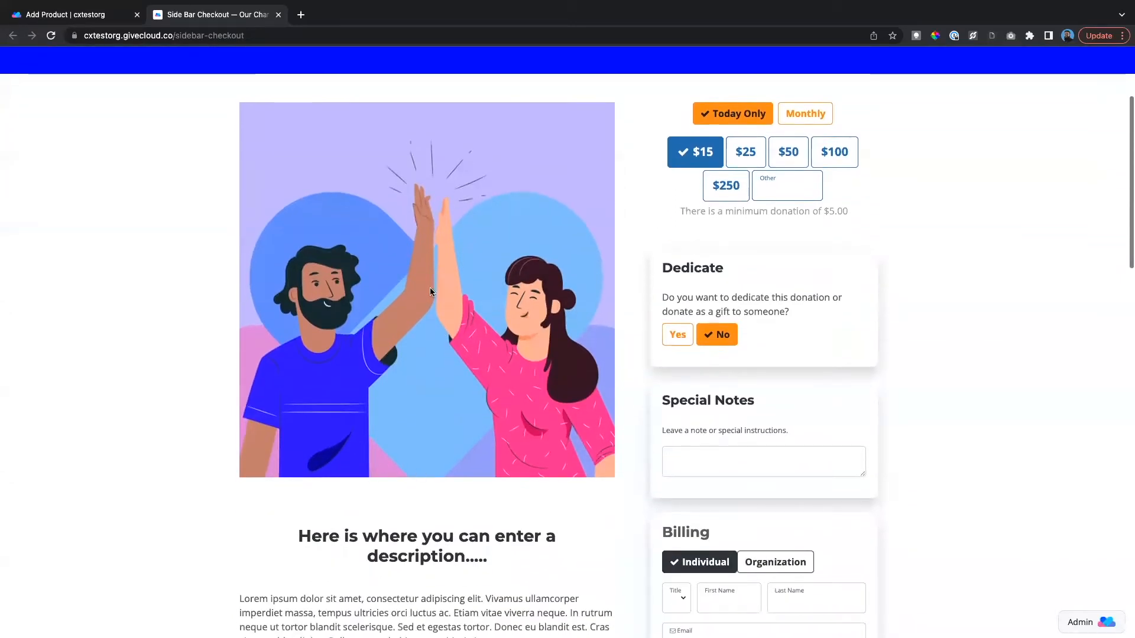
{"action": "scroll", "coordinate": [438, 396], "scroll_direction": "up", "scroll_amount": 3}
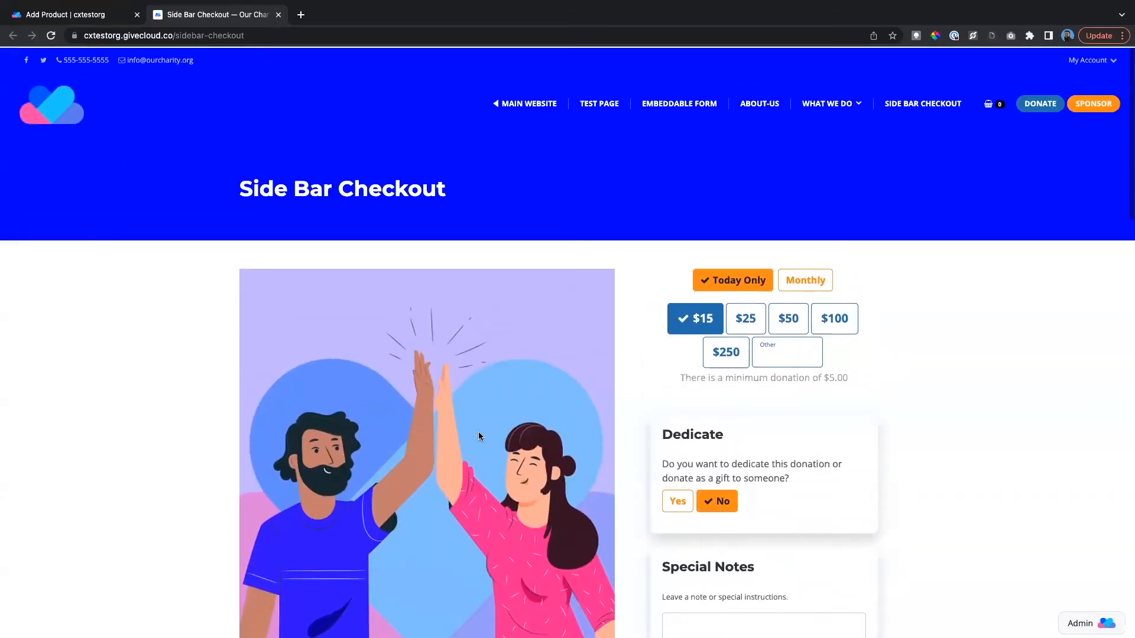
{"action": "left_click", "coordinate": [97, 18]}
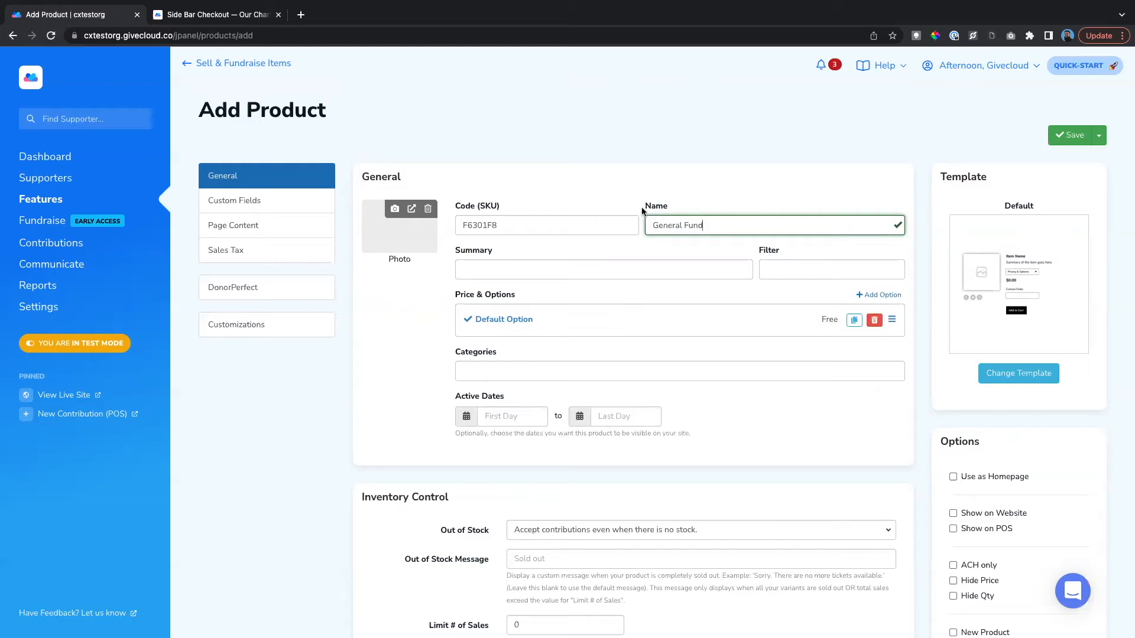
Rename the default price option as One-time and keep its payment set to One-Time.
{"action": "left_click_drag", "start_coordinate": [654, 227], "coordinate": [699, 226]}
{"action": "scroll", "coordinate": [692, 229], "scroll_direction": "down", "scroll_amount": 1}
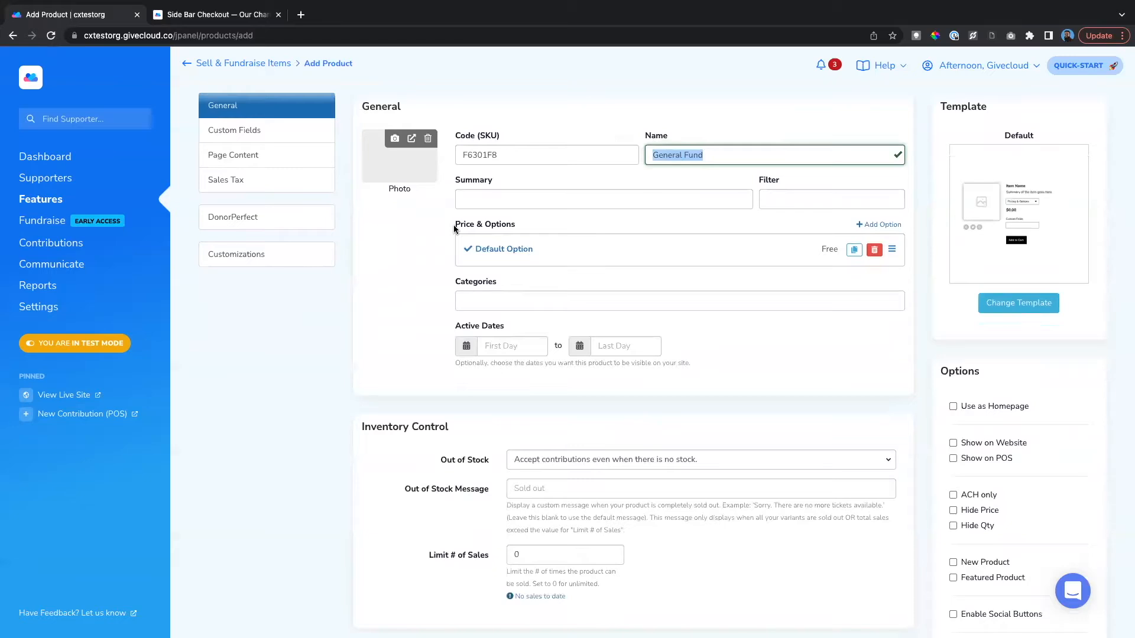
{"action": "left_click_drag", "start_coordinate": [455, 224], "coordinate": [520, 229]}
{"action": "left_click", "coordinate": [513, 249]}
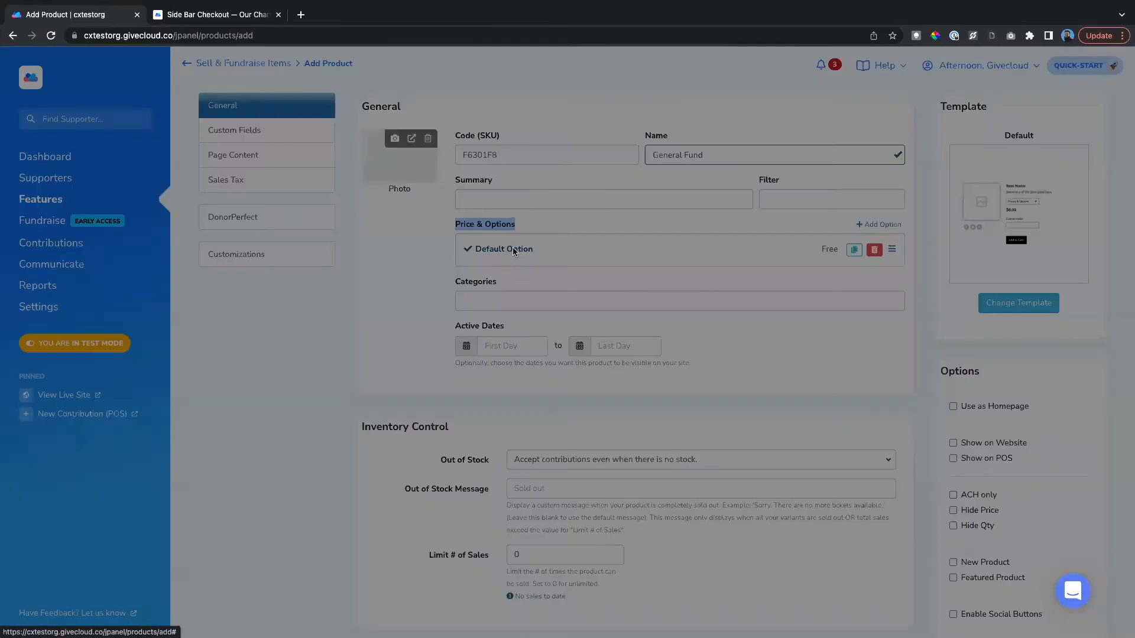
{"action": "left_click_drag", "start_coordinate": [467, 130], "coordinate": [406, 134]}
{"action": "type", "text": "One0"}
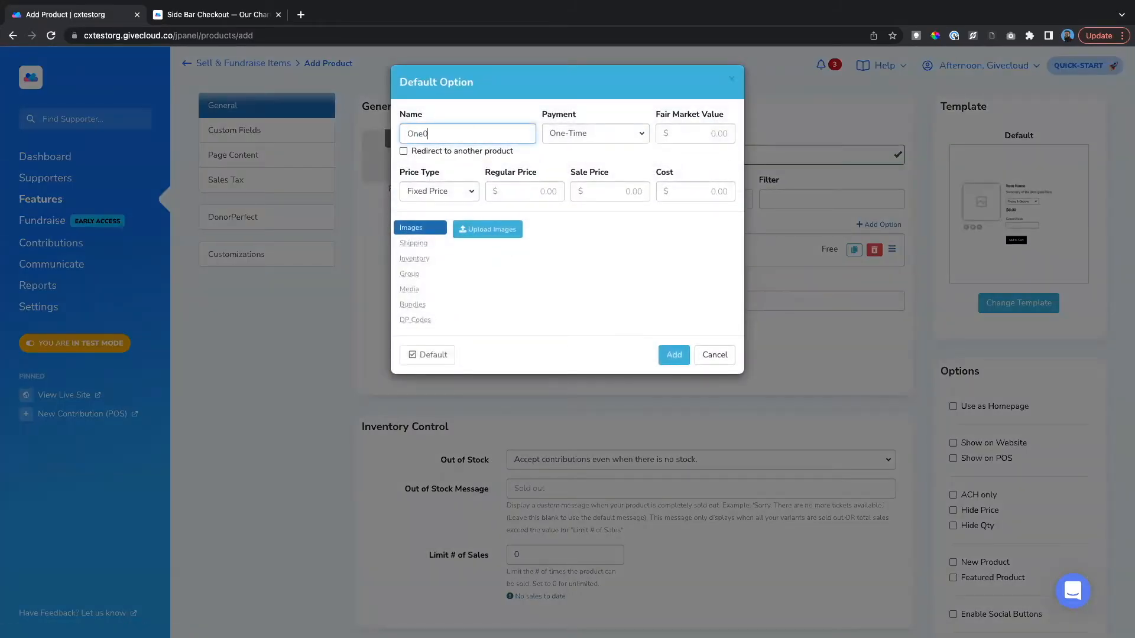
{"action": "key", "text": "BackSpace"}
{"action": "key", "text": "BackSpace"}
{"action": "key", "text": "BackSpace"}
{"action": "left_click", "coordinate": [579, 133]}
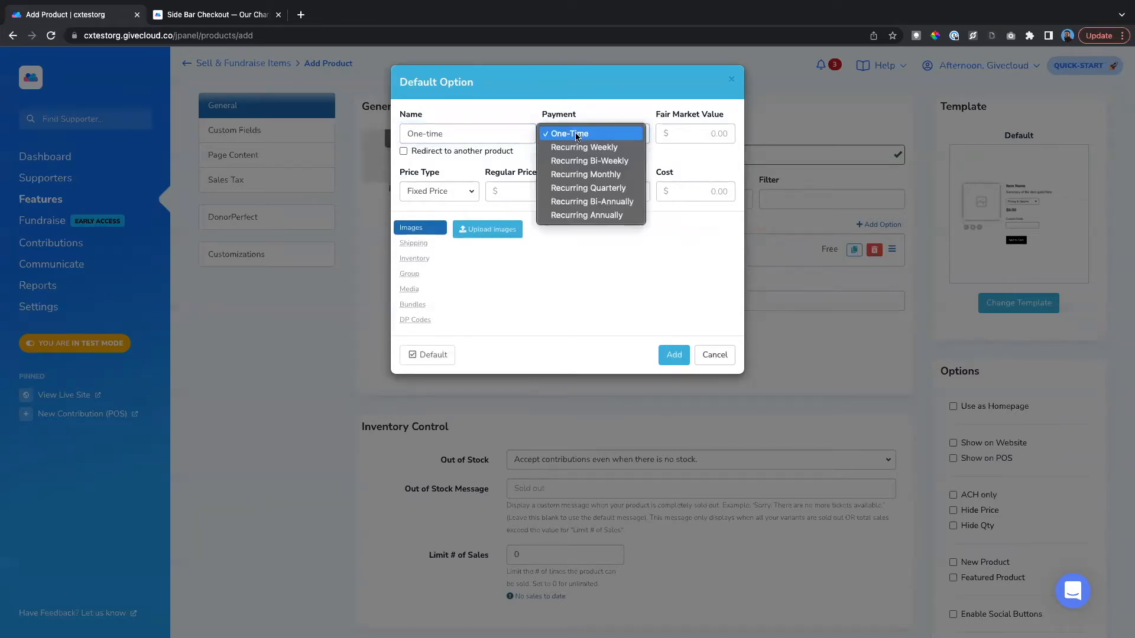
{"action": "left_click", "coordinate": [567, 132]}
Make the One-time option a Donation with amount presets 25, 50, 100 and other, and add it to the product.
{"action": "left_click", "coordinate": [466, 192]}
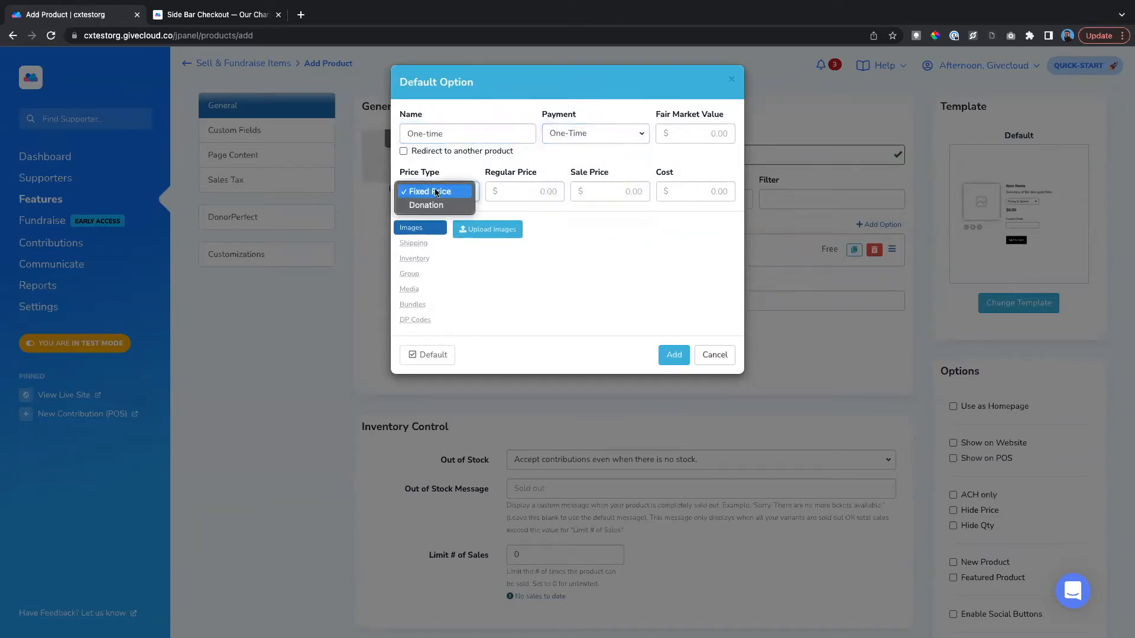
{"action": "left_click", "coordinate": [441, 207]}
{"action": "left_click", "coordinate": [522, 197]}
{"action": "type", "text": "25"}
{"action": "key", "text": "Return"}
{"action": "type", "text": "50"}
{"action": "key", "text": "Return"}
{"action": "type", "text": "100"}
{"action": "key", "text": "Return"}
{"action": "type", "text": "other"}
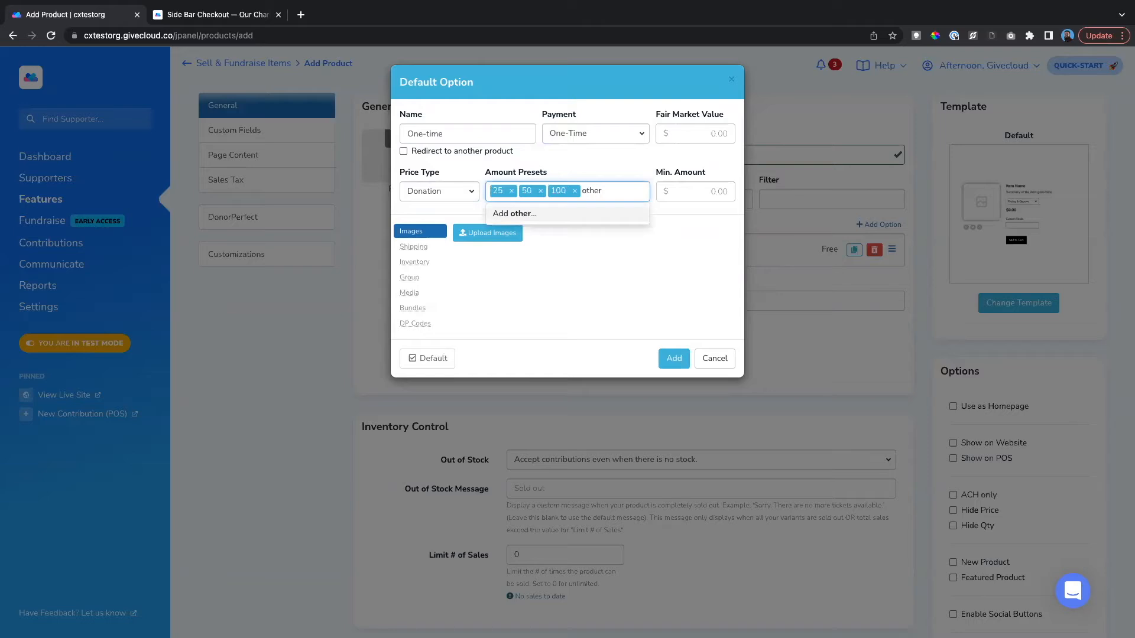
{"action": "key", "text": "Return"}
{"action": "left_click", "coordinate": [673, 356]}
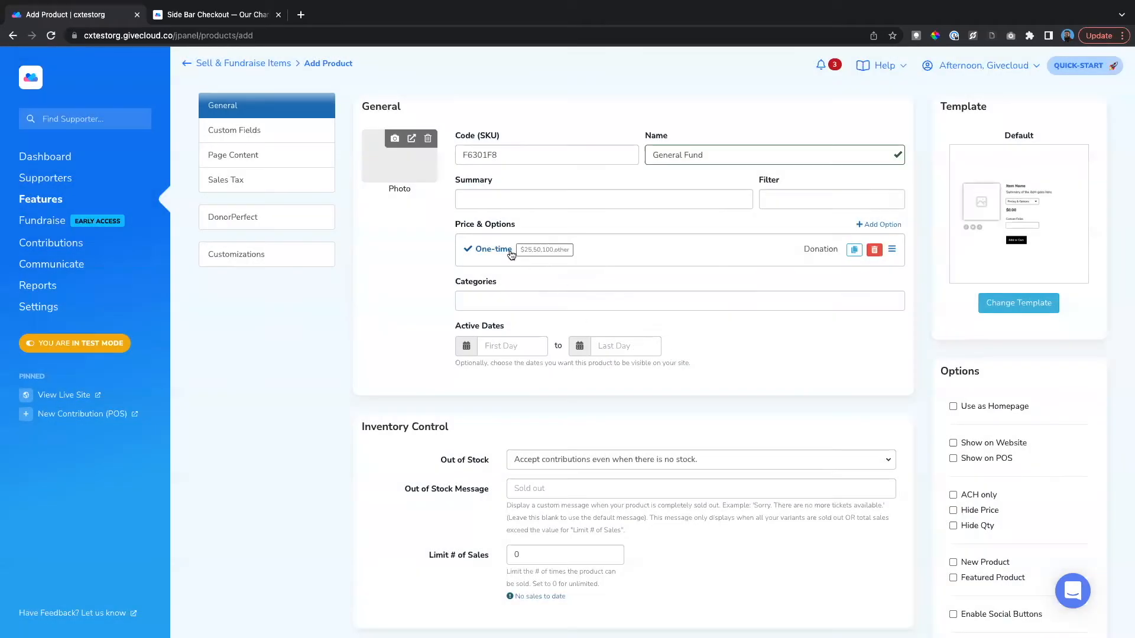
Create a second price option named Monthly with Recurring Monthly payment and the Donation price type.
{"action": "left_click", "coordinate": [879, 225]}
{"action": "type", "text": "Monthly"}
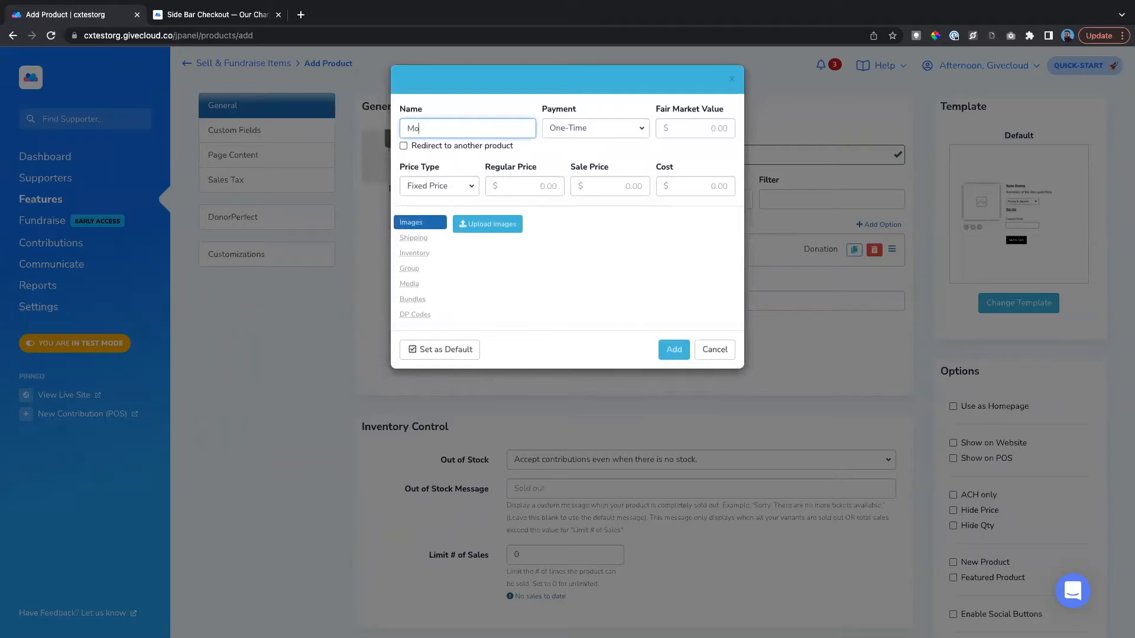
{"action": "left_click", "coordinate": [599, 122]}
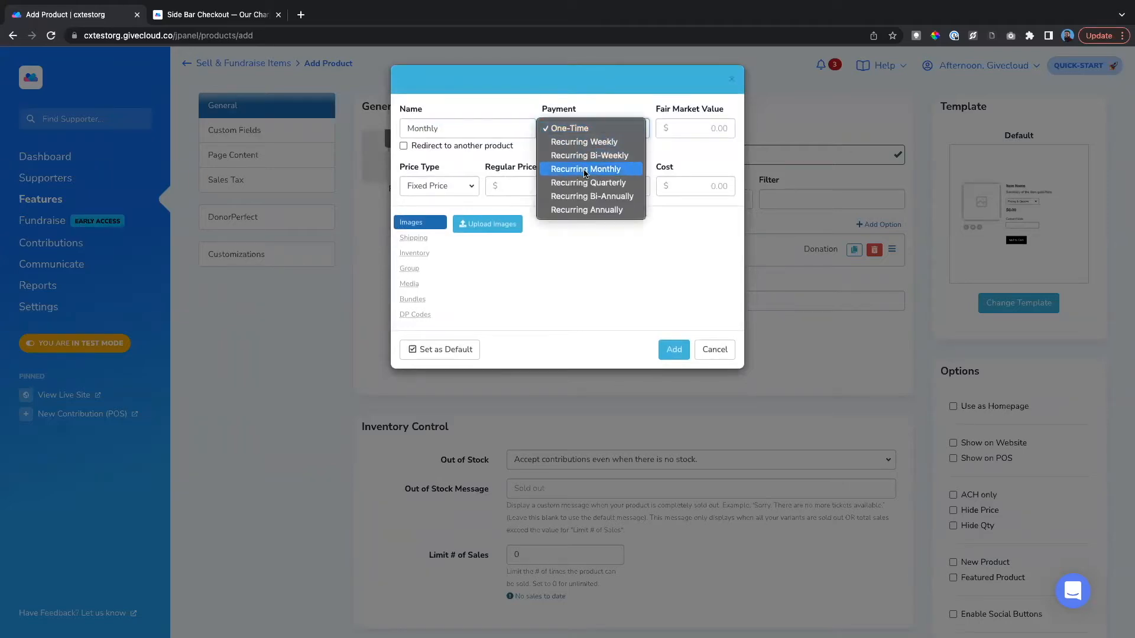
{"action": "left_click", "coordinate": [588, 170]}
{"action": "left_click", "coordinate": [459, 191]}
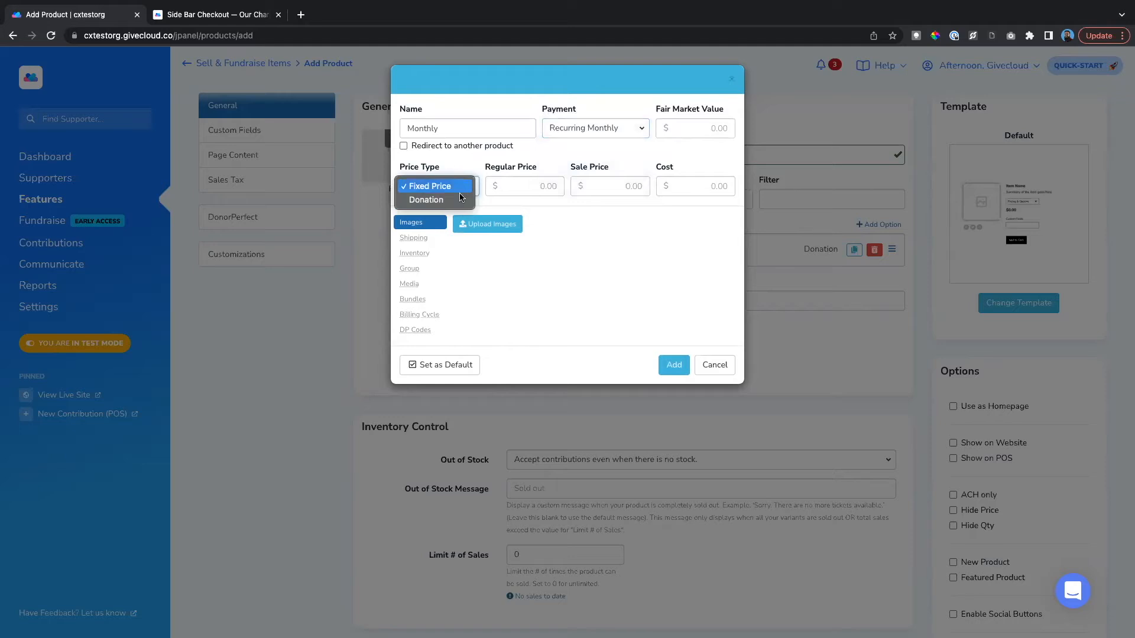
{"action": "left_click", "coordinate": [447, 201]}
Give the Monthly option the amount presets 10, 25, 50, 100 and other, and add it to the product.
{"action": "left_click", "coordinate": [511, 187]}
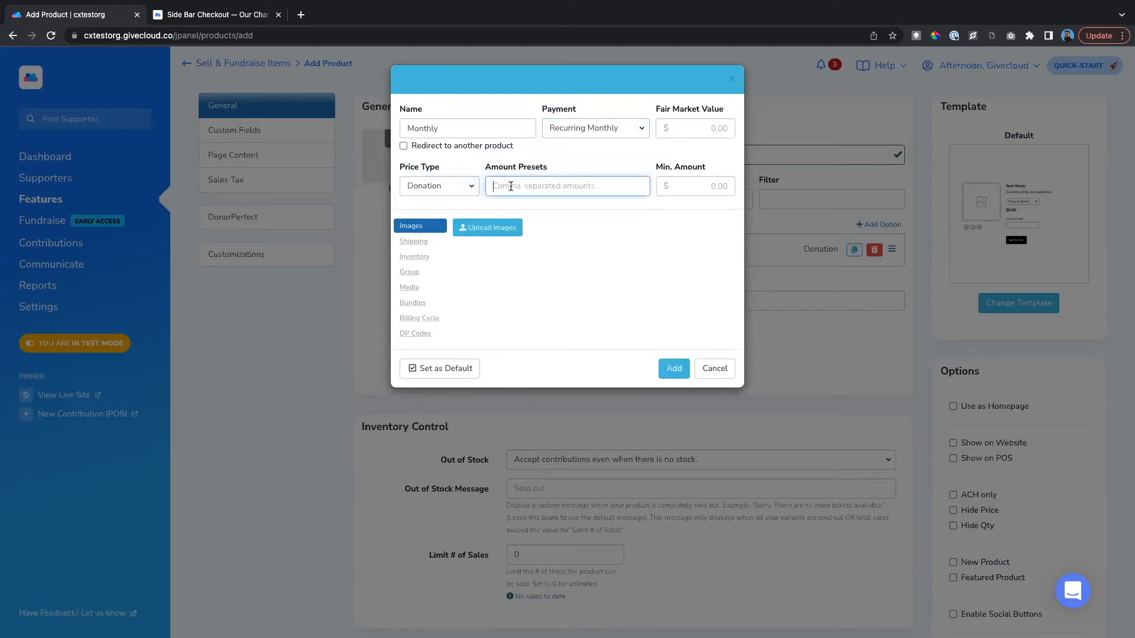
{"action": "type", "text": "10,25,"}
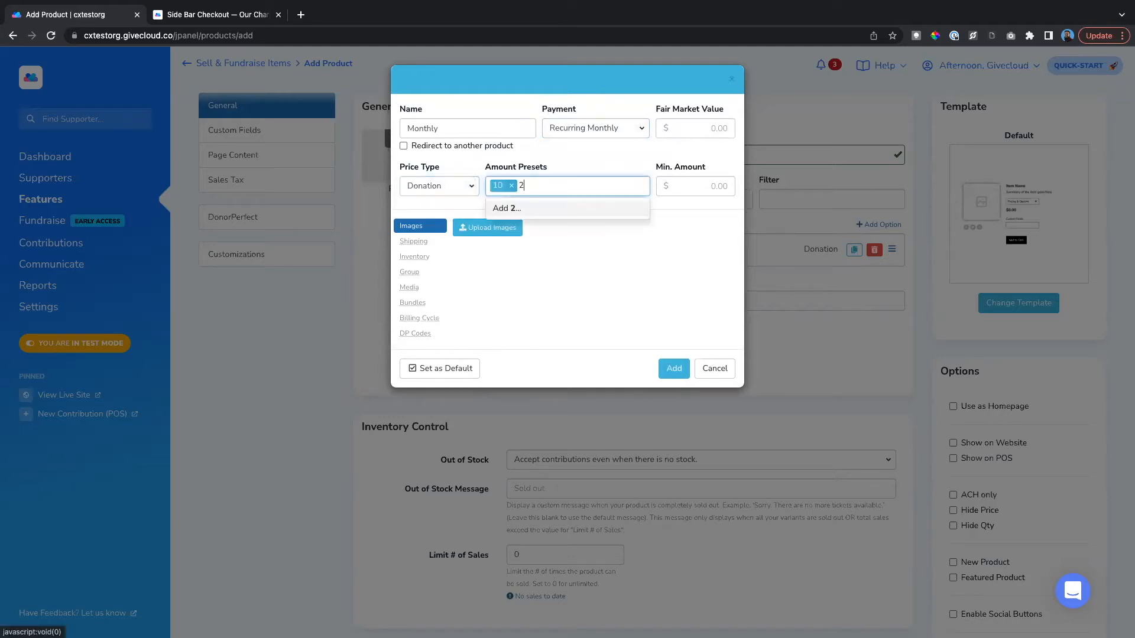
{"action": "type", "text": "50,100"}
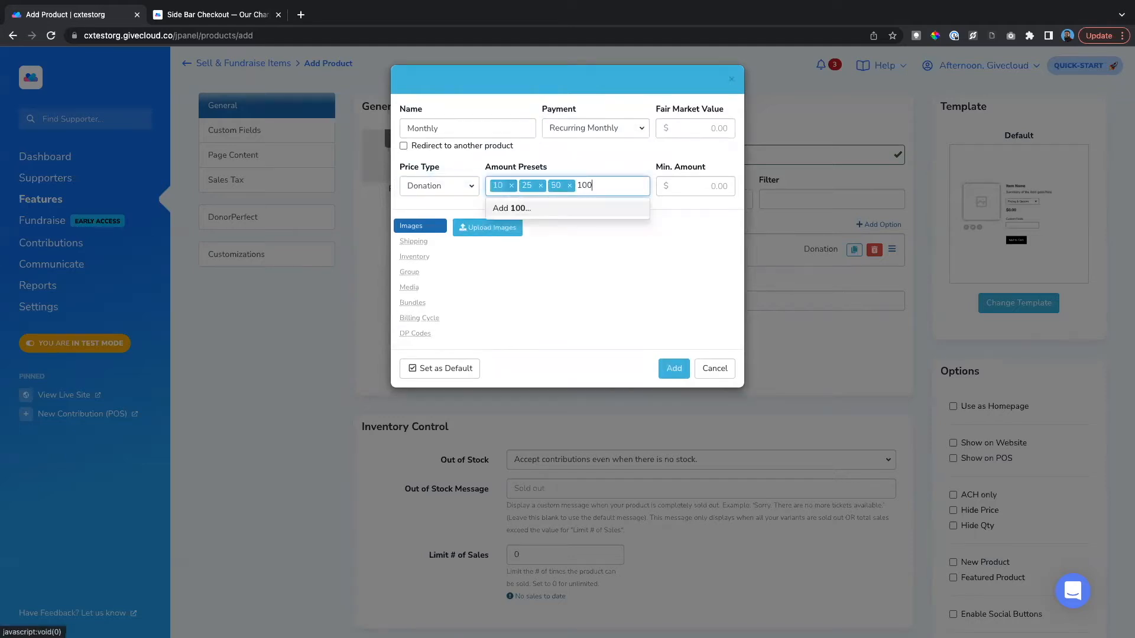
{"action": "type", "text": ",other,"}
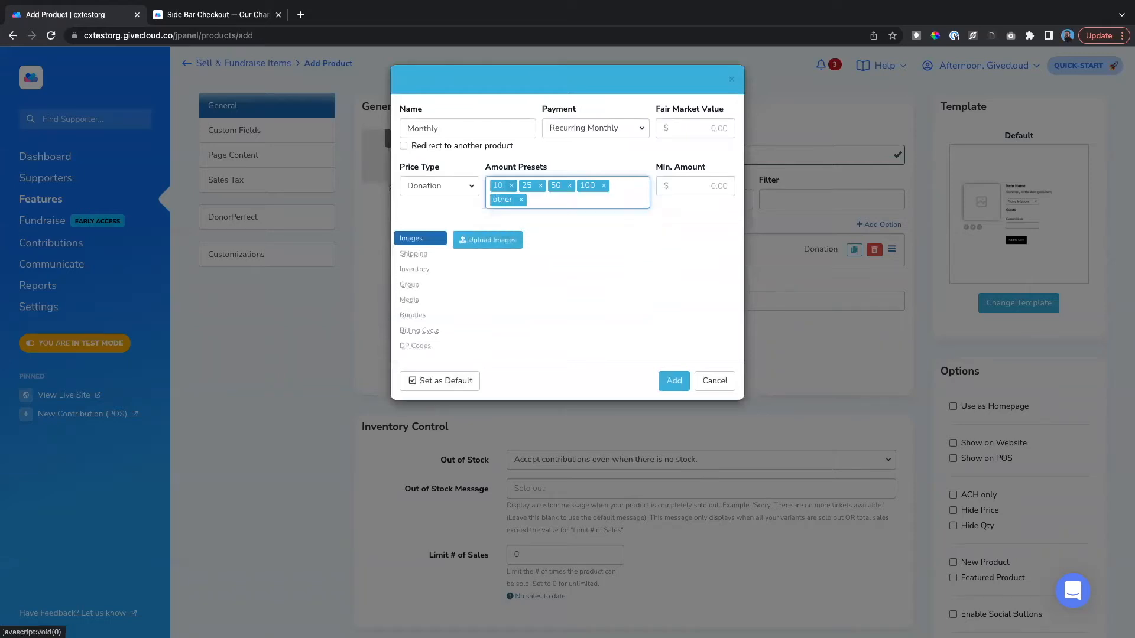
{"action": "left_click", "coordinate": [672, 371]}
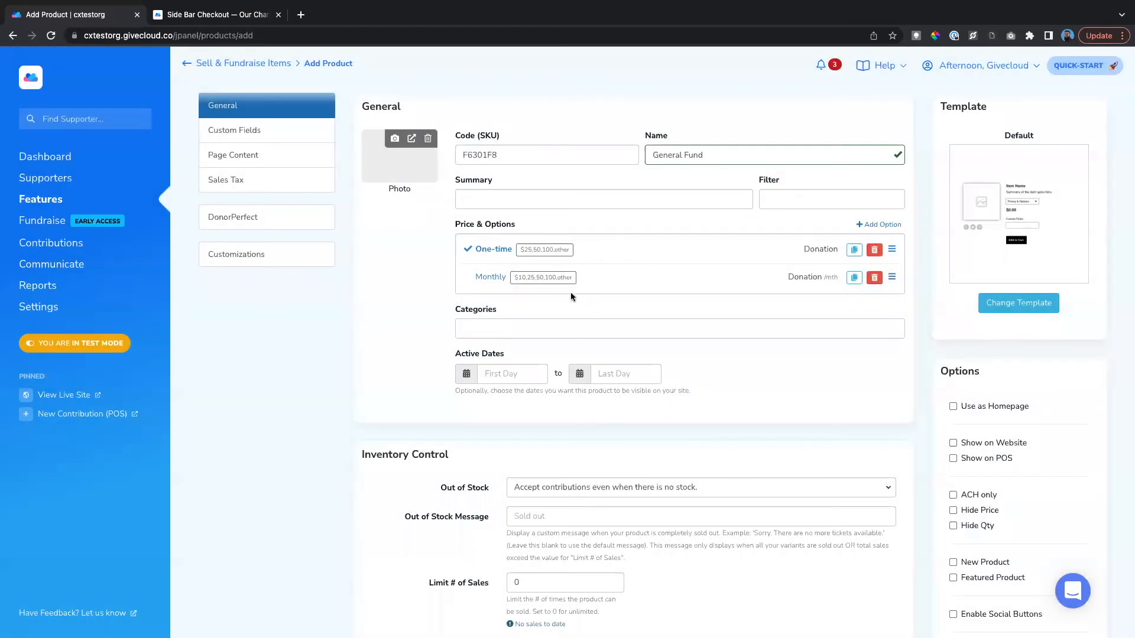
Examine the product's DonorPerfect settings for syncing, account designation and general gift codes.
{"action": "scroll", "coordinate": [442, 295], "scroll_direction": "down", "scroll_amount": 1}
{"action": "scroll", "coordinate": [439, 283], "scroll_direction": "up", "scroll_amount": 3}
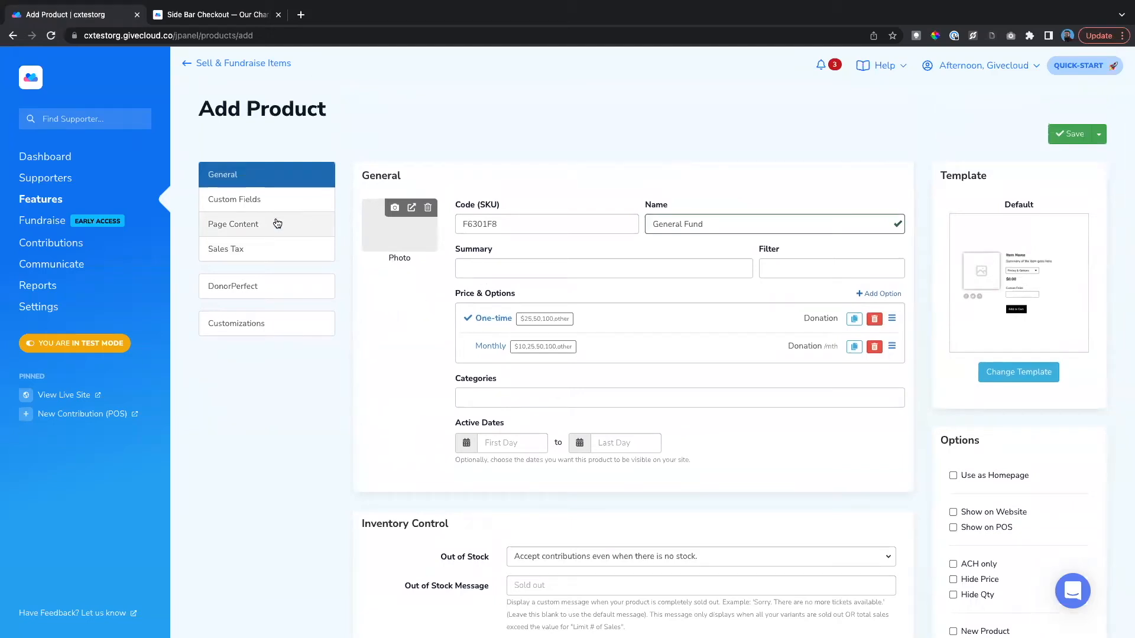
{"action": "left_click", "coordinate": [254, 294]}
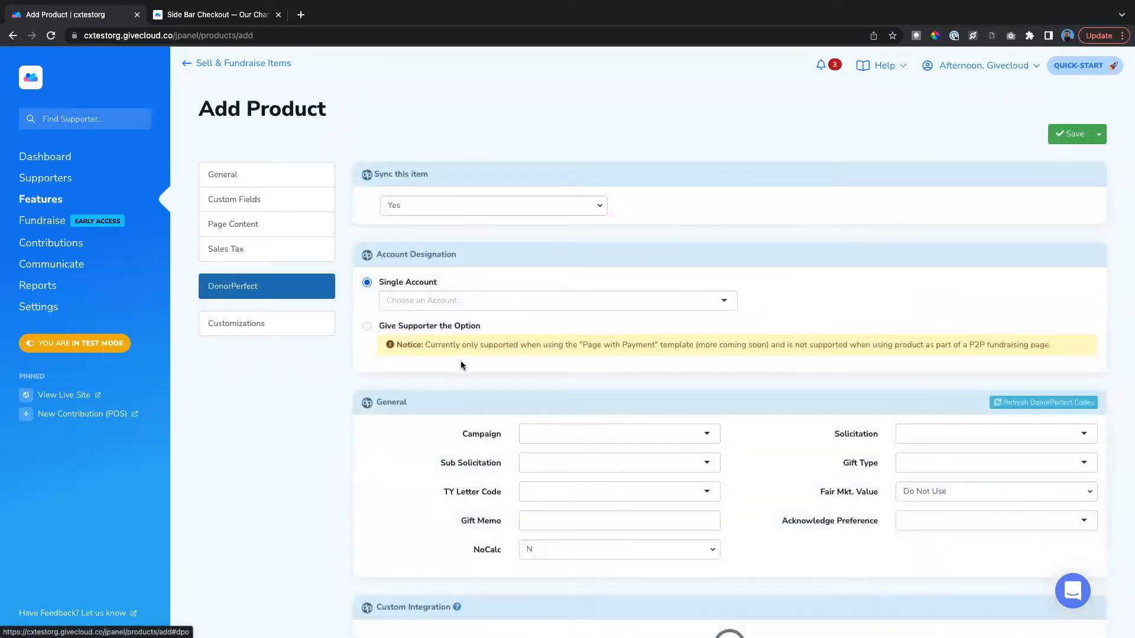
{"action": "scroll", "coordinate": [414, 354], "scroll_direction": "down", "scroll_amount": 1}
{"action": "scroll", "coordinate": [407, 283], "scroll_direction": "down", "scroll_amount": 1}
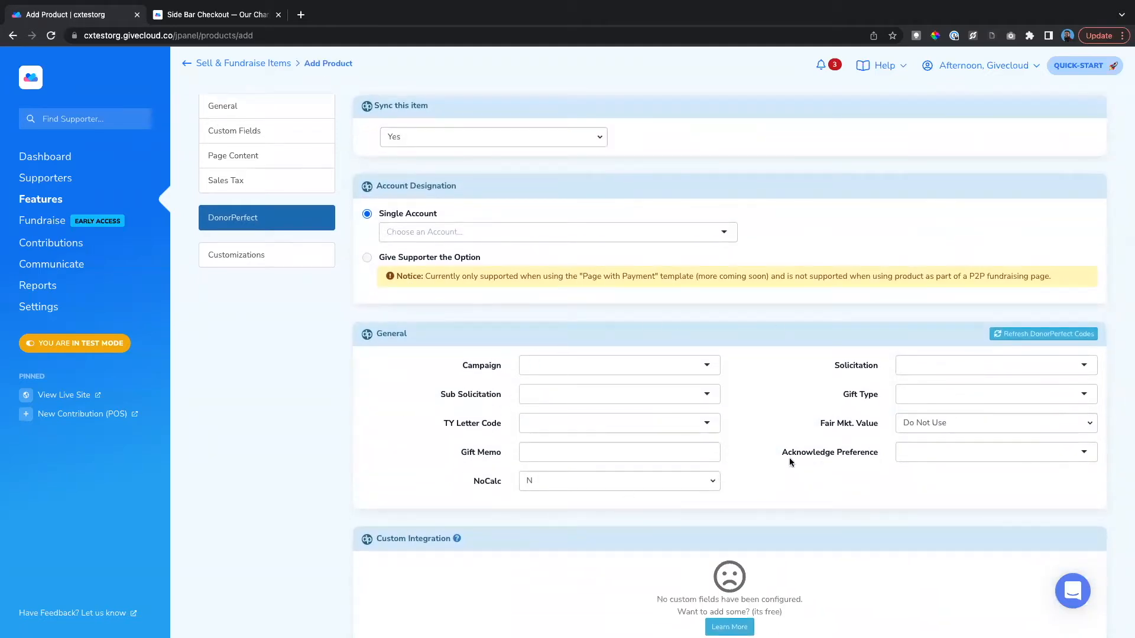
{"action": "scroll", "coordinate": [497, 352], "scroll_direction": "up", "scroll_amount": 2}
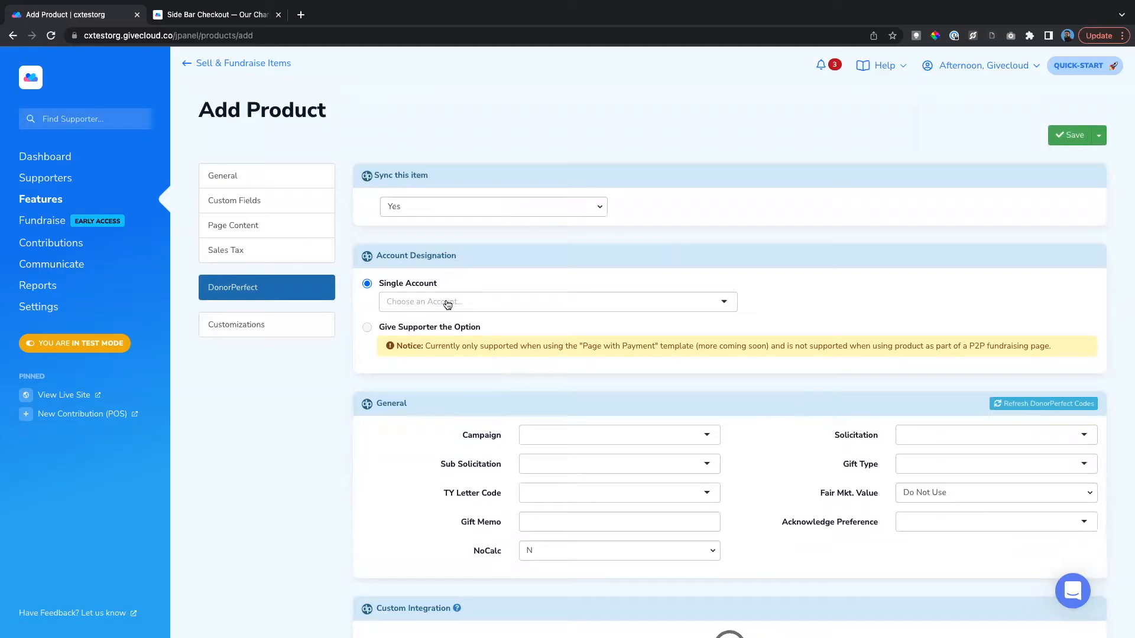
Return to the product's general settings and save the General Fund product.
{"action": "left_click", "coordinate": [266, 177]}
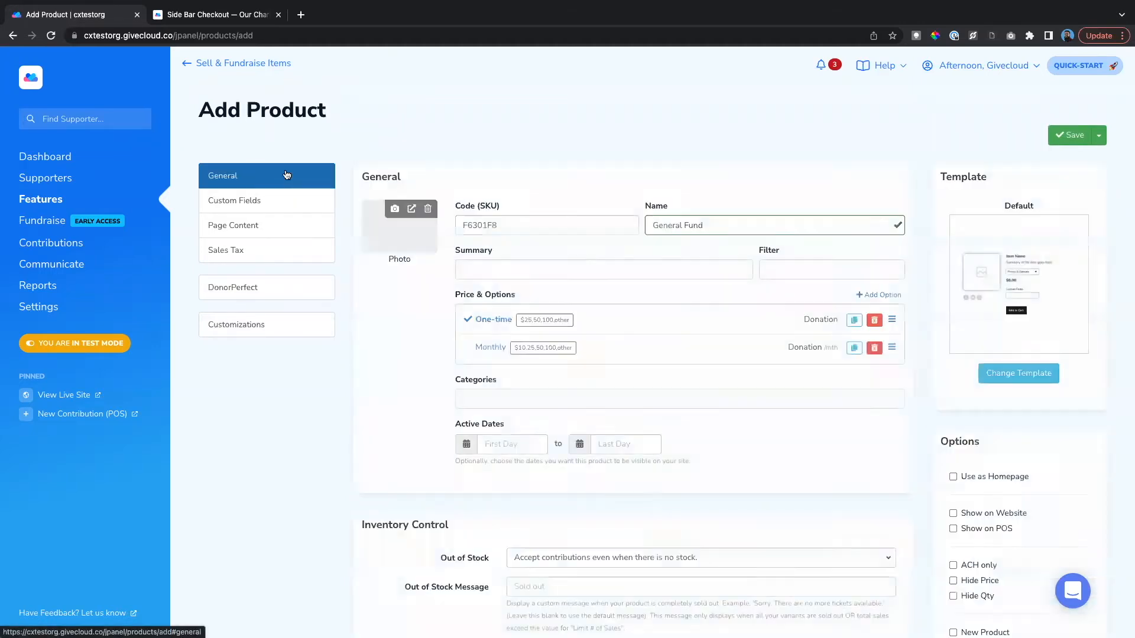
{"action": "scroll", "coordinate": [459, 277], "scroll_direction": "down", "scroll_amount": 1}
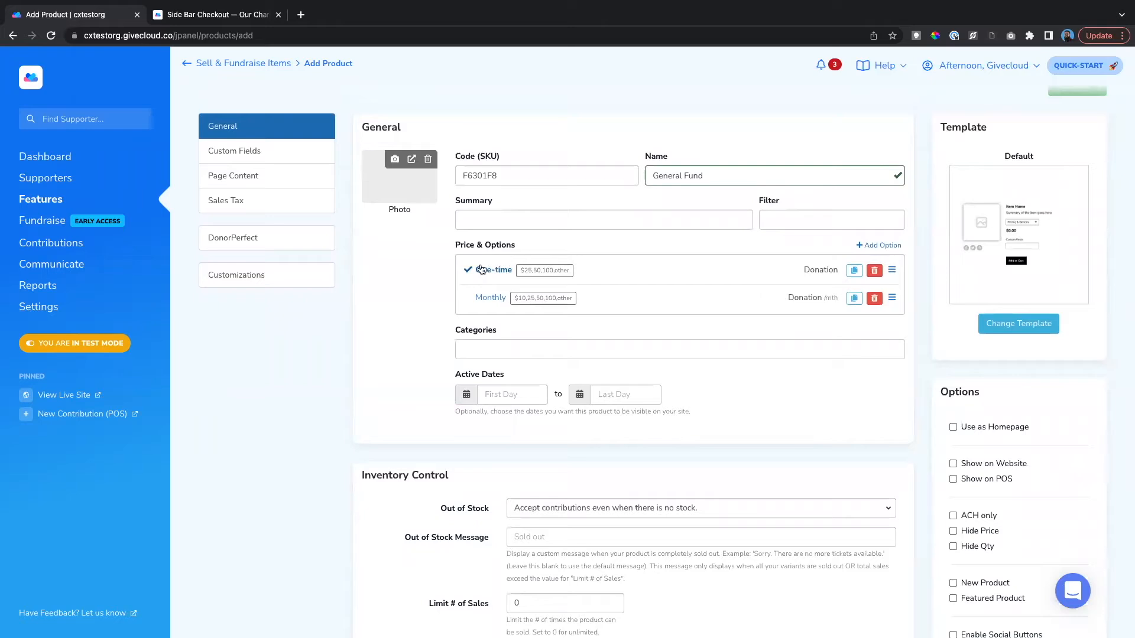
{"action": "scroll", "coordinate": [735, 298], "scroll_direction": "up", "scroll_amount": 1}
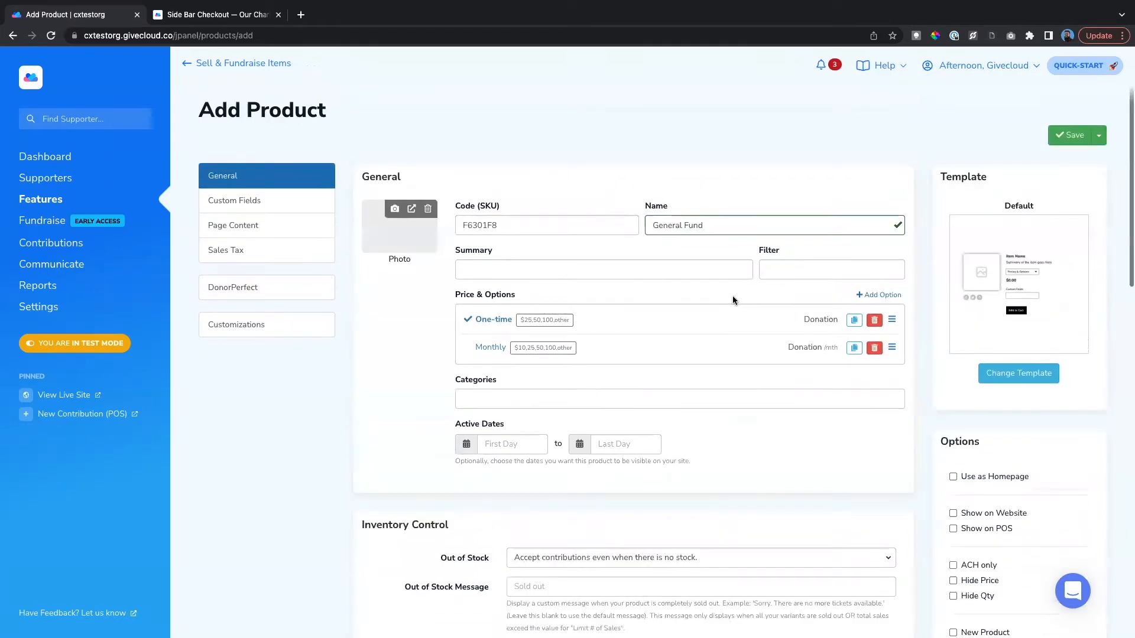
{"action": "left_click", "coordinate": [1063, 136]}
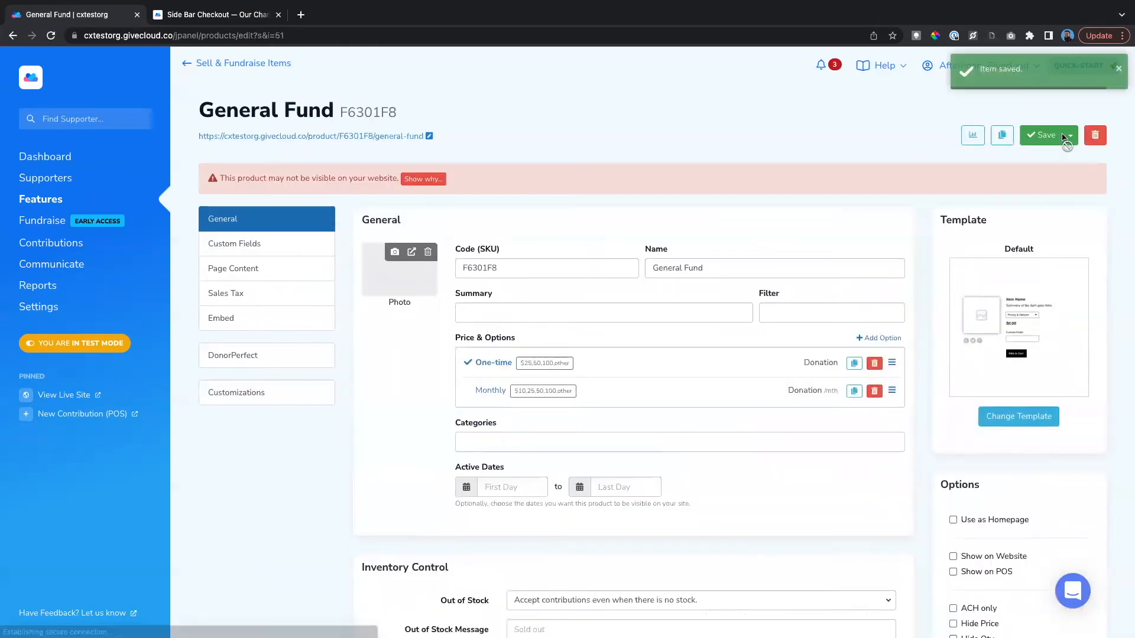
Look over the saved General Fund product and compare it with the example Side Bar Checkout page.
{"action": "scroll", "coordinate": [525, 229], "scroll_direction": "down", "scroll_amount": 1}
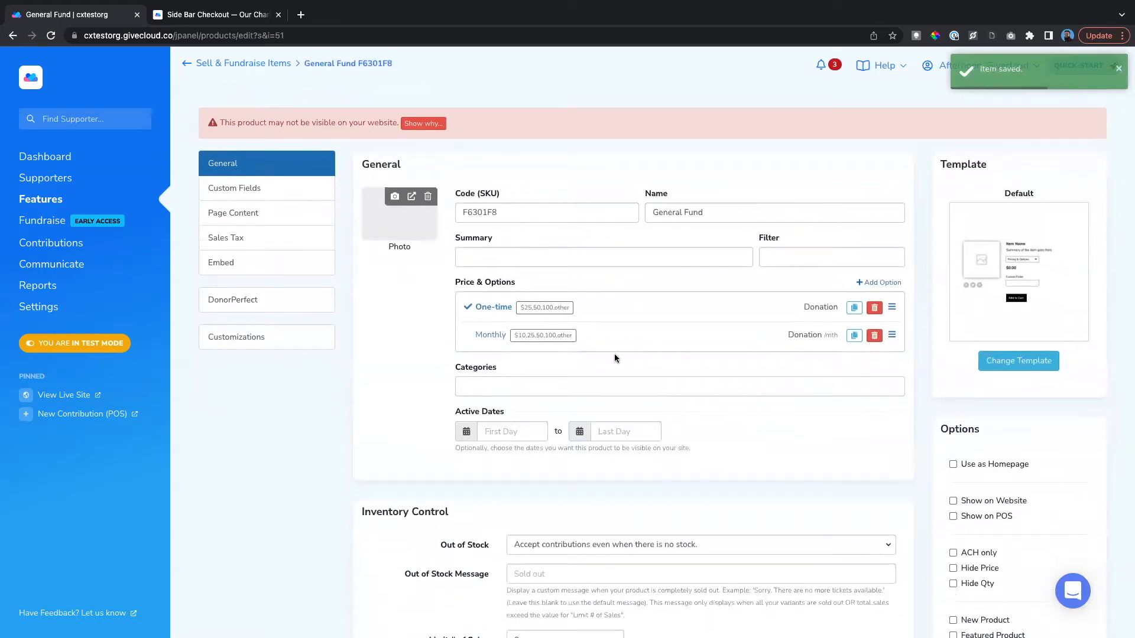
{"action": "scroll", "coordinate": [661, 354], "scroll_direction": "down", "scroll_amount": 2}
{"action": "scroll", "coordinate": [607, 360], "scroll_direction": "up", "scroll_amount": 4}
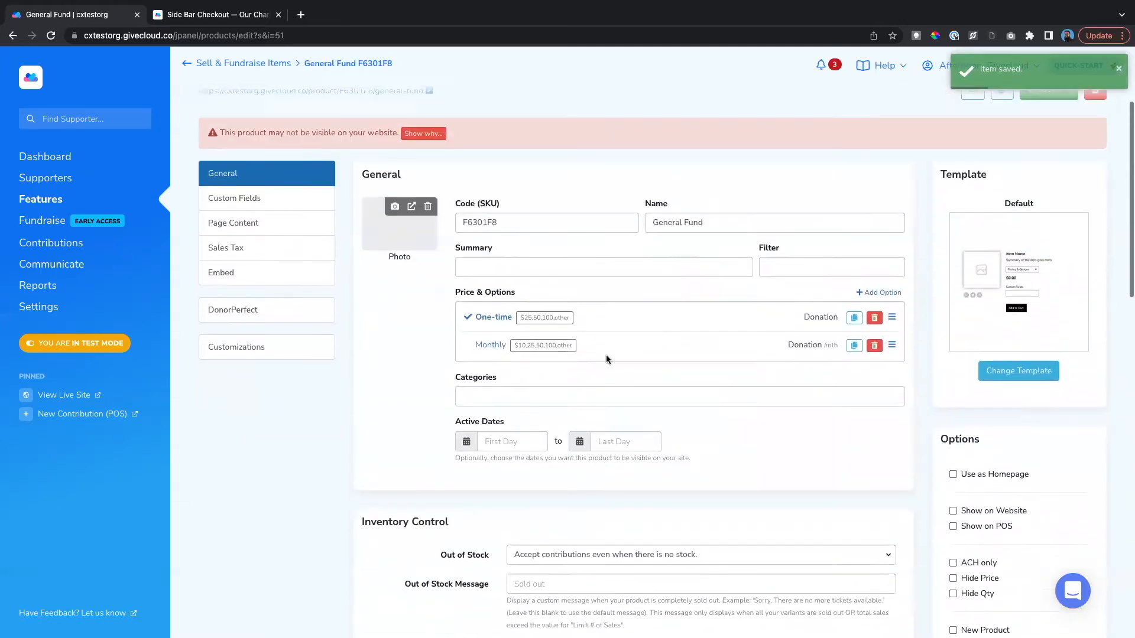
{"action": "left_click", "coordinate": [225, 18]}
{"action": "scroll", "coordinate": [480, 503], "scroll_direction": "down", "scroll_amount": 2}
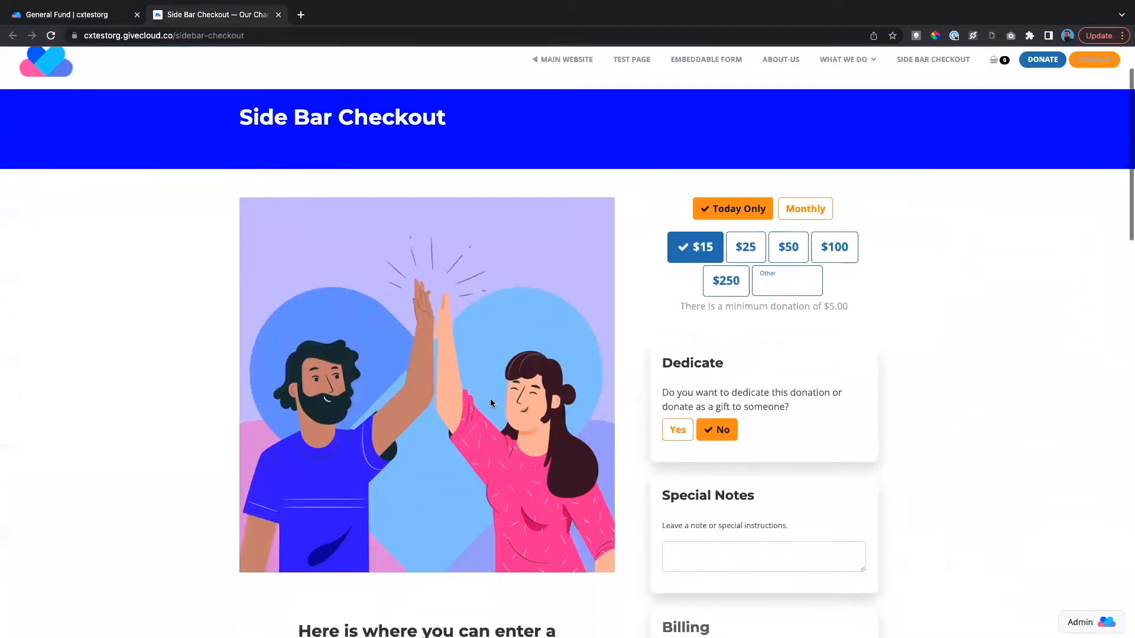
{"action": "scroll", "coordinate": [388, 451], "scroll_direction": "up", "scroll_amount": 2}
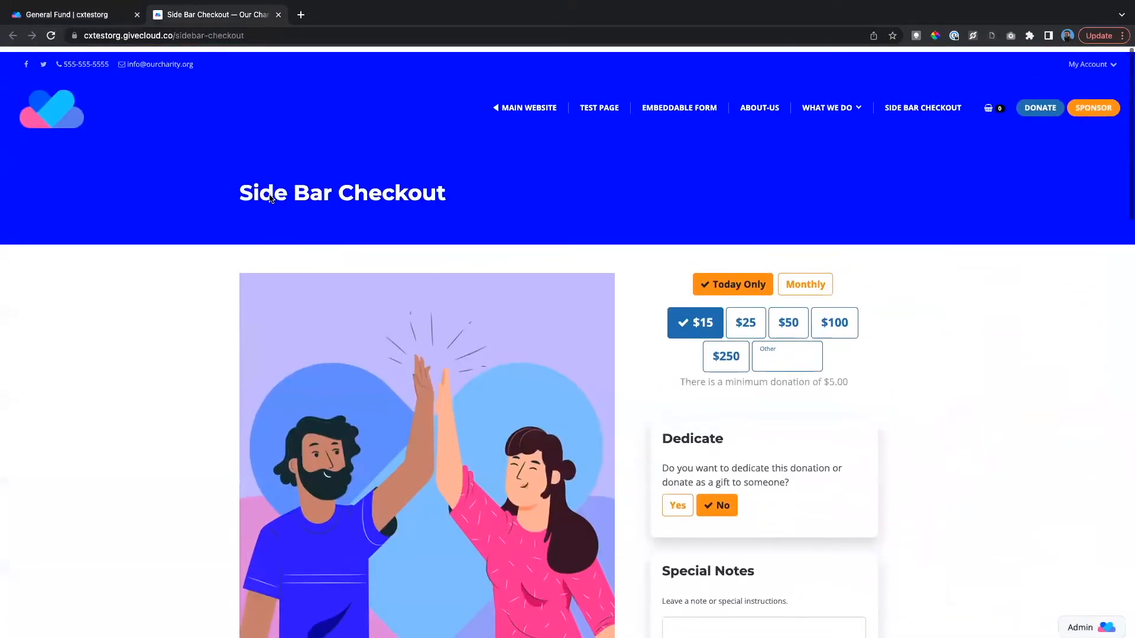
Switch back to the Givecloud admin and open the website's Pages & Menus list.
{"action": "left_click", "coordinate": [98, 16]}
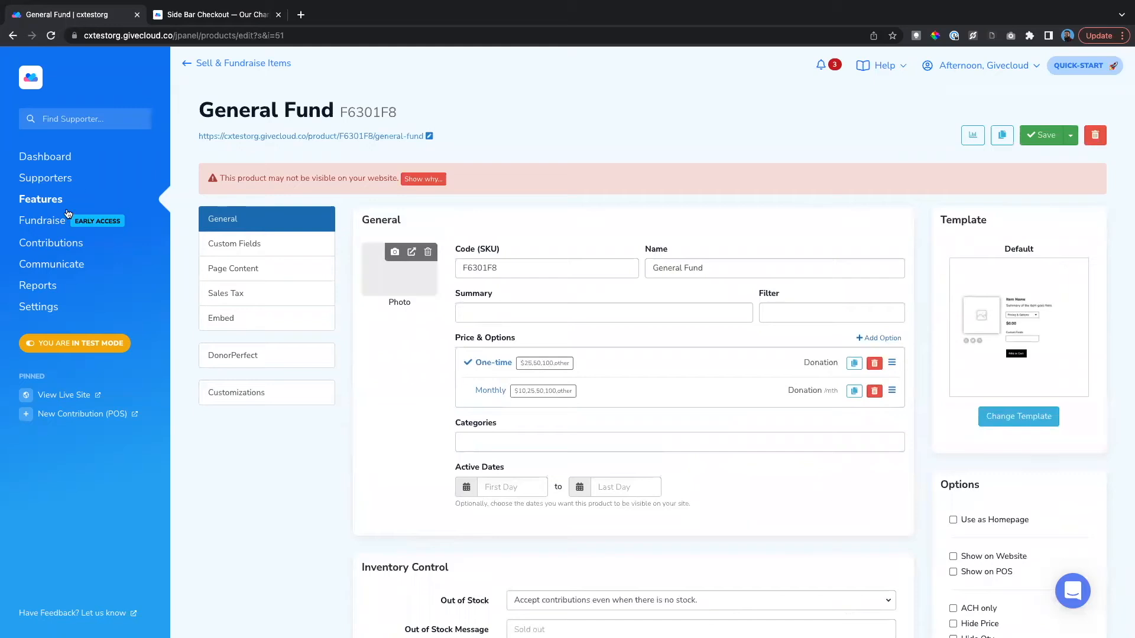
{"action": "left_click", "coordinate": [53, 201]}
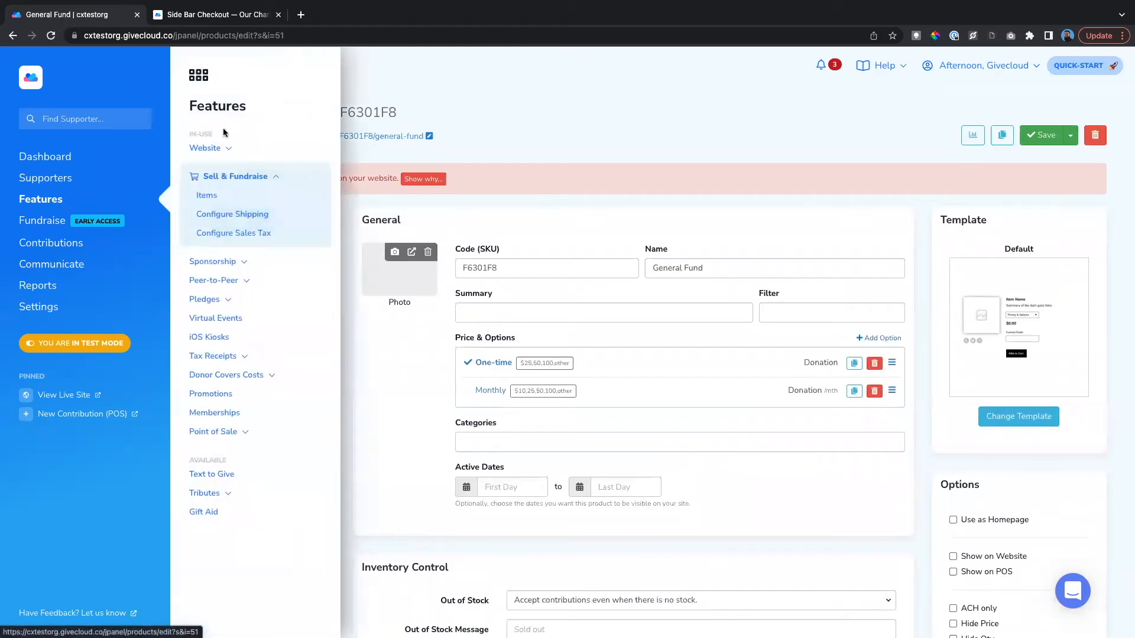
{"action": "left_click", "coordinate": [218, 157]}
{"action": "left_click", "coordinate": [242, 177]}
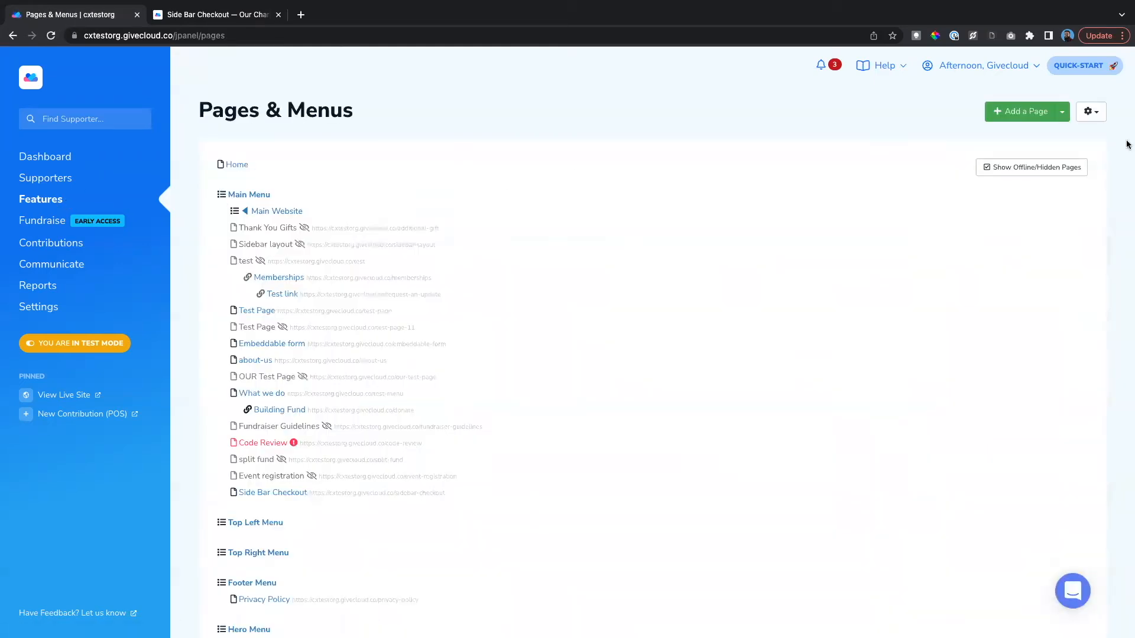
Add a published page named General Fund with the Side Bar Checkout layout and open it for editing.
{"action": "left_click", "coordinate": [1022, 111]}
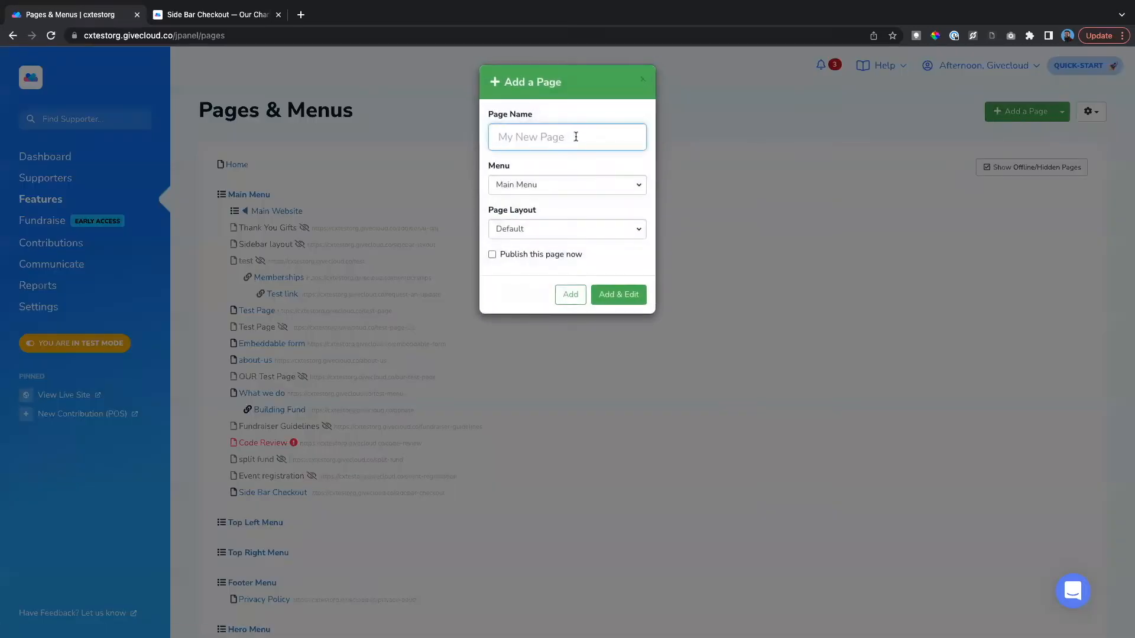
{"action": "type", "text": "General Fund"}
{"action": "left_click_drag", "start_coordinate": [490, 213], "coordinate": [539, 216]}
{"action": "left_click", "coordinate": [561, 235]}
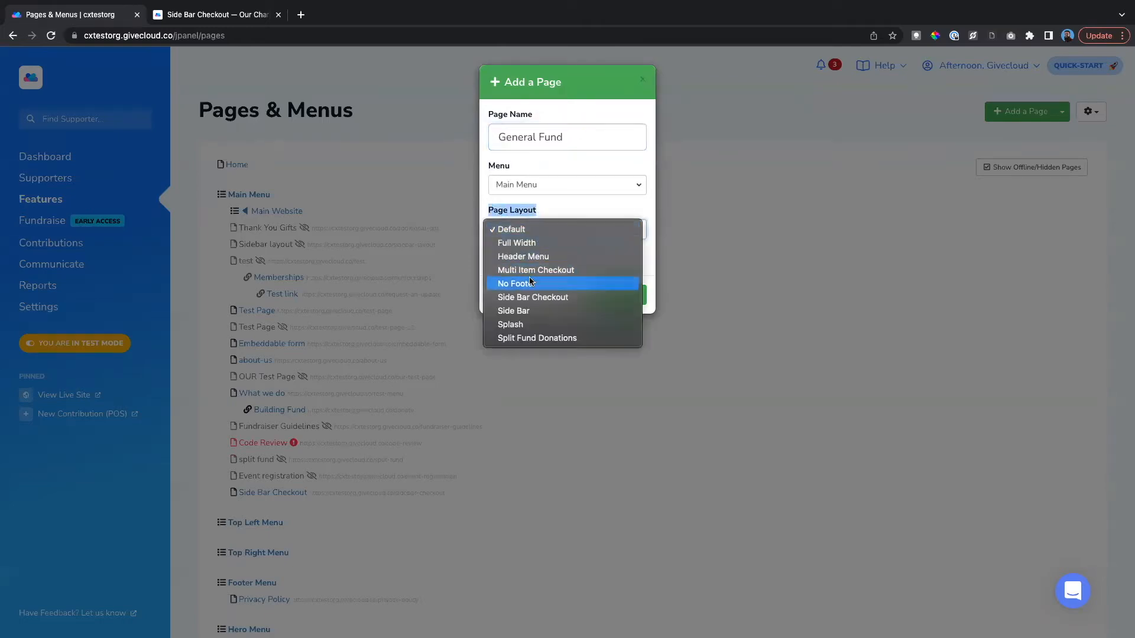
{"action": "left_click", "coordinate": [528, 299]}
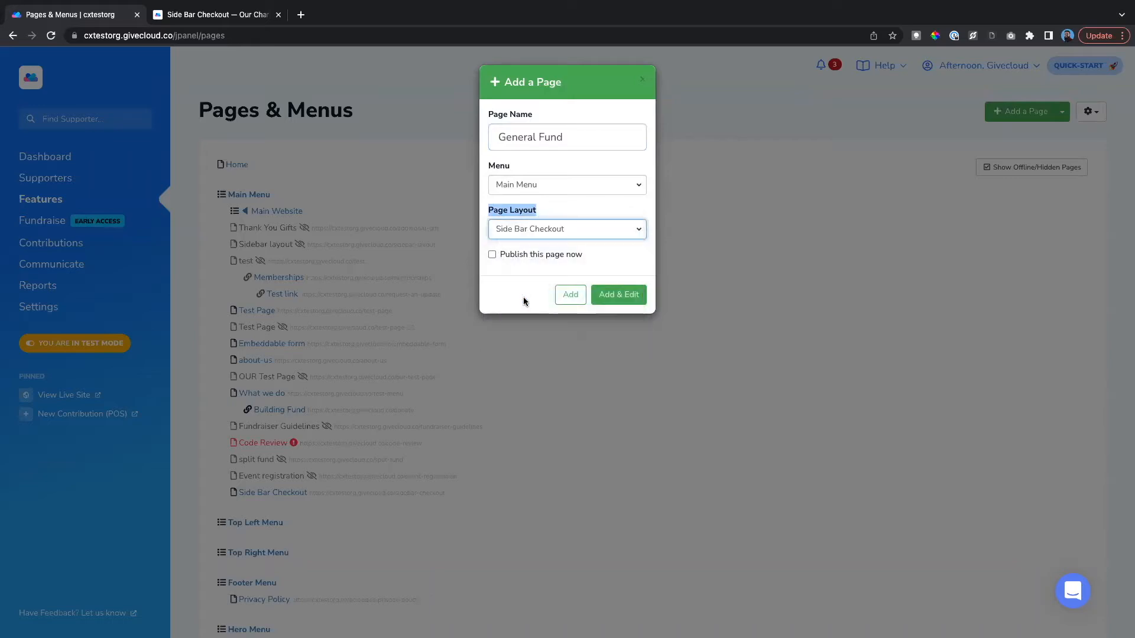
{"action": "left_click", "coordinate": [528, 258]}
{"action": "left_click", "coordinate": [622, 303]}
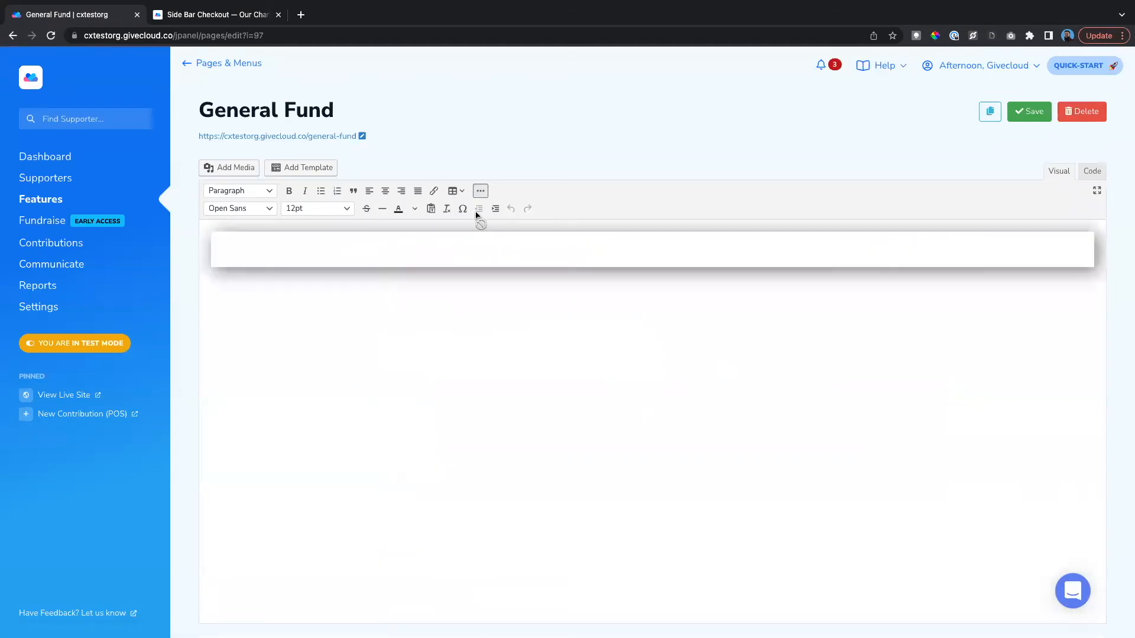
Examine the new page's layout, website navigation, SEO and side-bar checkout settings.
{"action": "scroll", "coordinate": [474, 211], "scroll_direction": "down", "scroll_amount": 2}
{"action": "scroll", "coordinate": [475, 212], "scroll_direction": "down", "scroll_amount": 10}
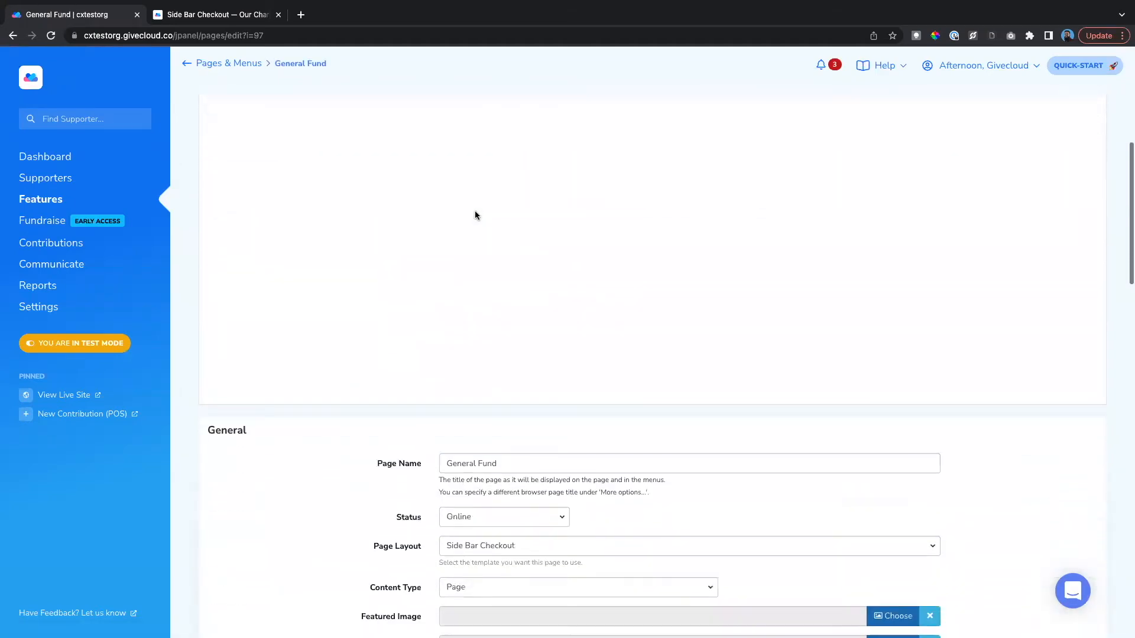
{"action": "left_click_drag", "start_coordinate": [373, 370], "coordinate": [426, 371]}
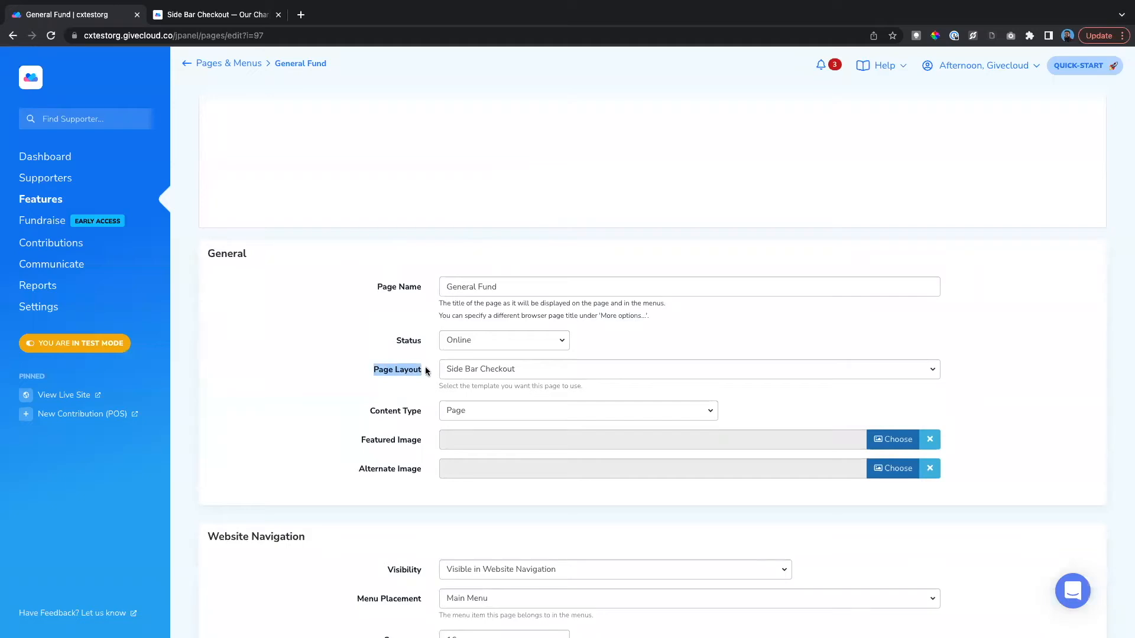
{"action": "scroll", "coordinate": [439, 379], "scroll_direction": "down", "scroll_amount": 9}
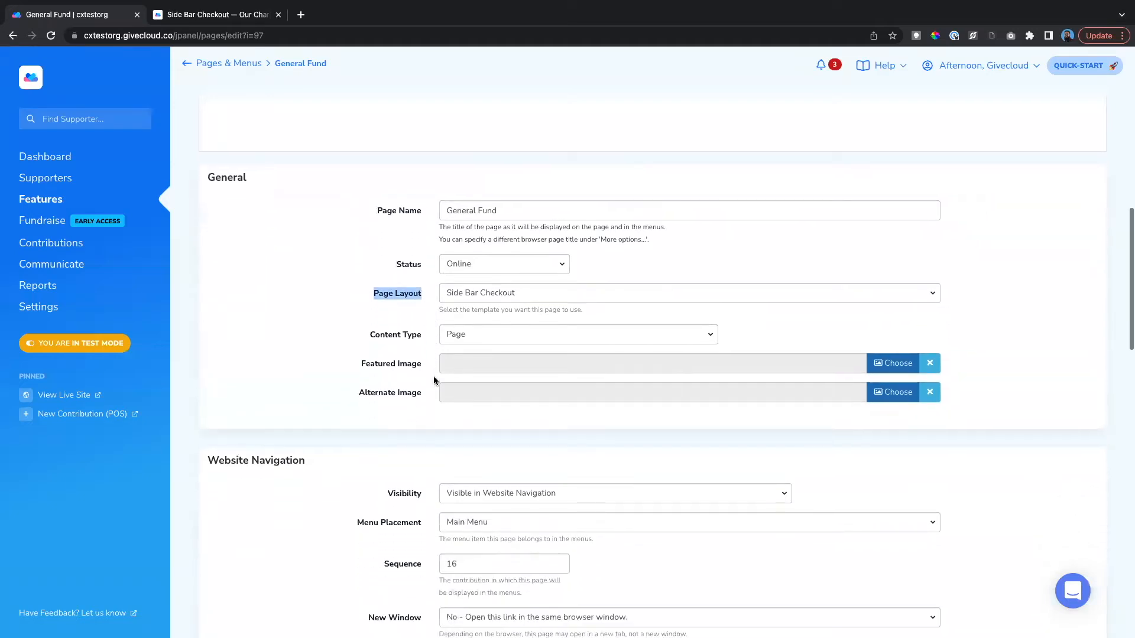
{"action": "scroll", "coordinate": [434, 379], "scroll_direction": "down", "scroll_amount": 15}
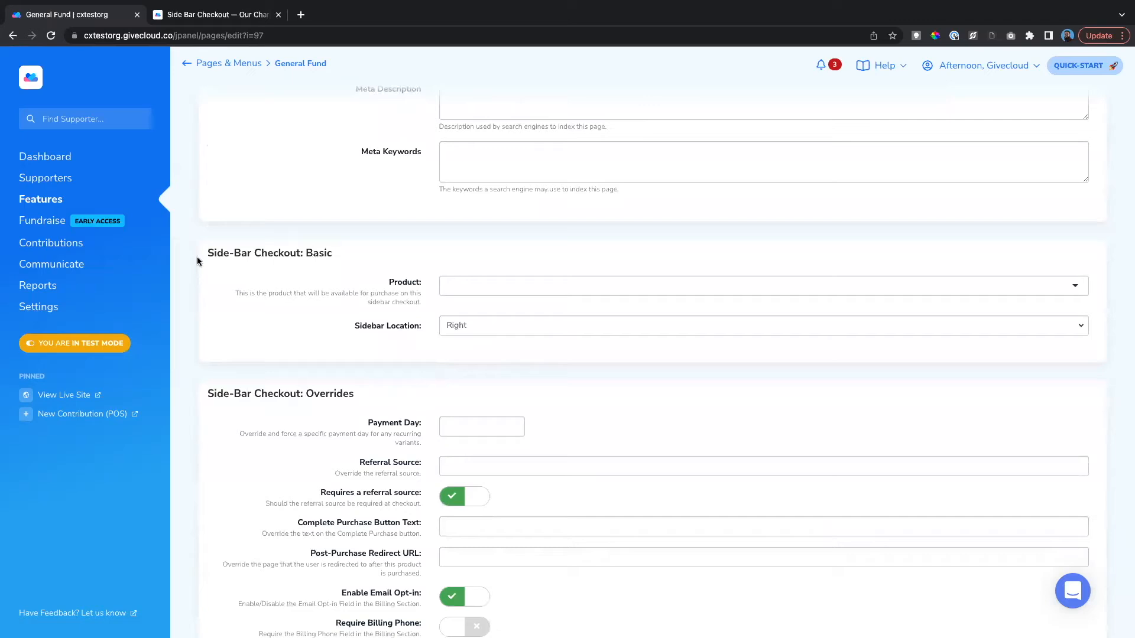
{"action": "left_click_drag", "start_coordinate": [205, 258], "coordinate": [420, 299]}
{"action": "left_click", "coordinate": [421, 300]}
{"action": "scroll", "coordinate": [418, 284], "scroll_direction": "up", "scroll_amount": 10}
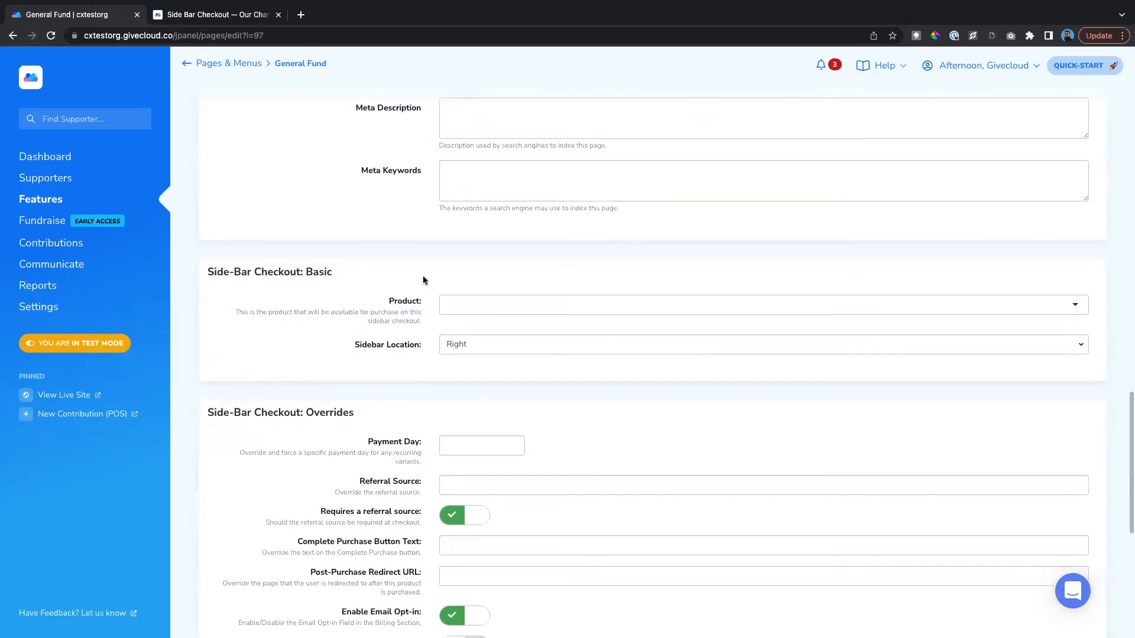
{"action": "scroll", "coordinate": [423, 271], "scroll_direction": "up", "scroll_amount": 10}
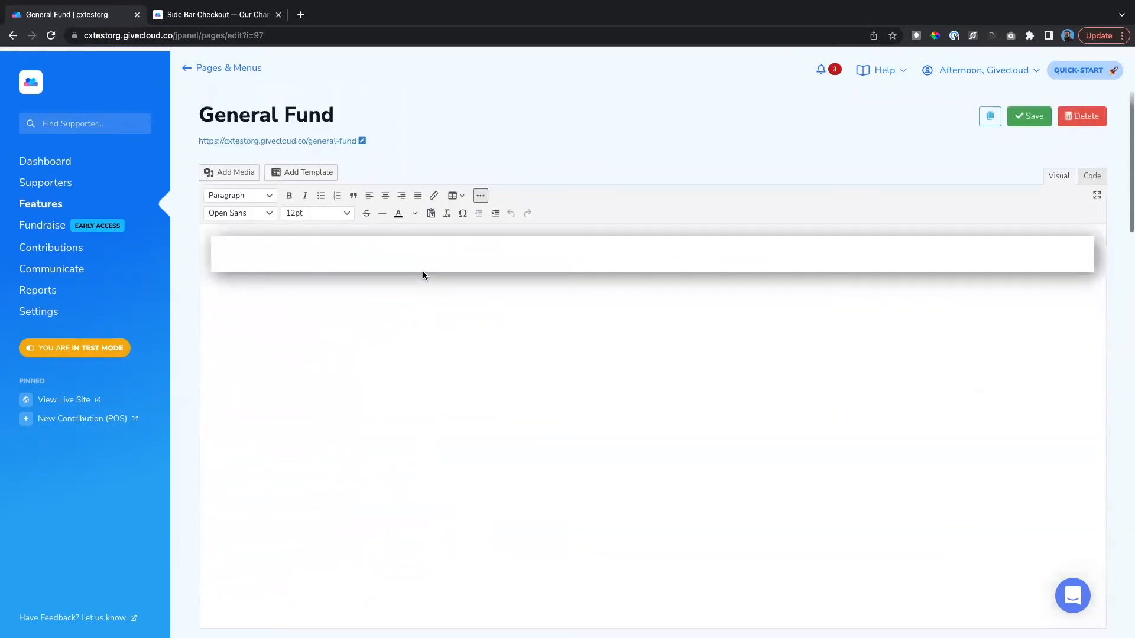
Check the live General Fund page and return to its editor.
{"action": "left_click", "coordinate": [295, 137]}
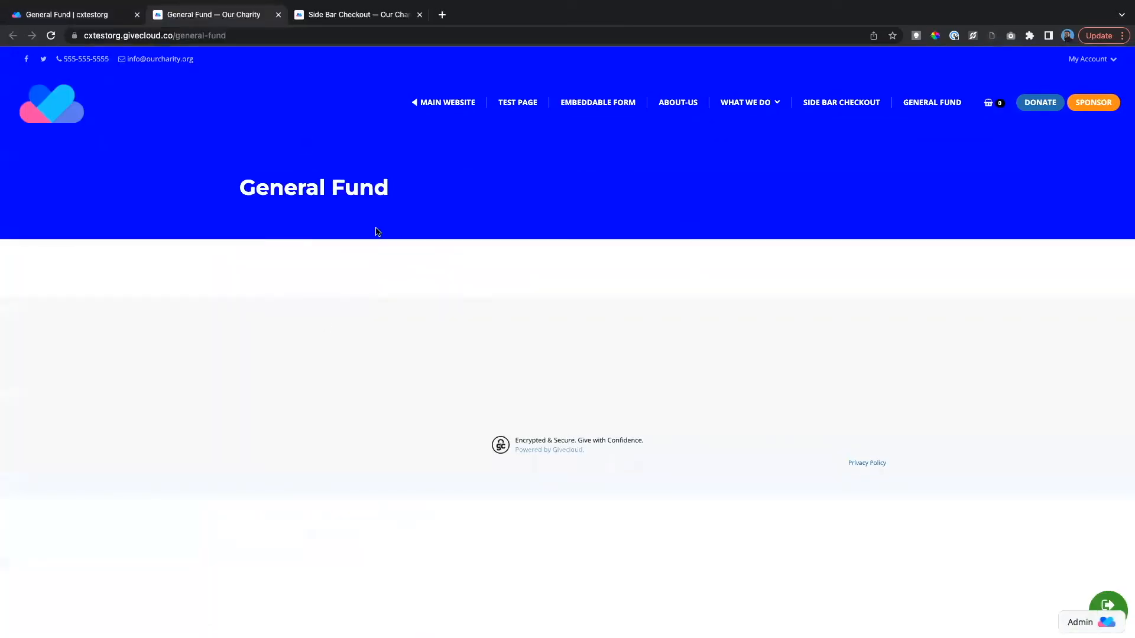
{"action": "left_click_drag", "start_coordinate": [241, 193], "coordinate": [395, 195]}
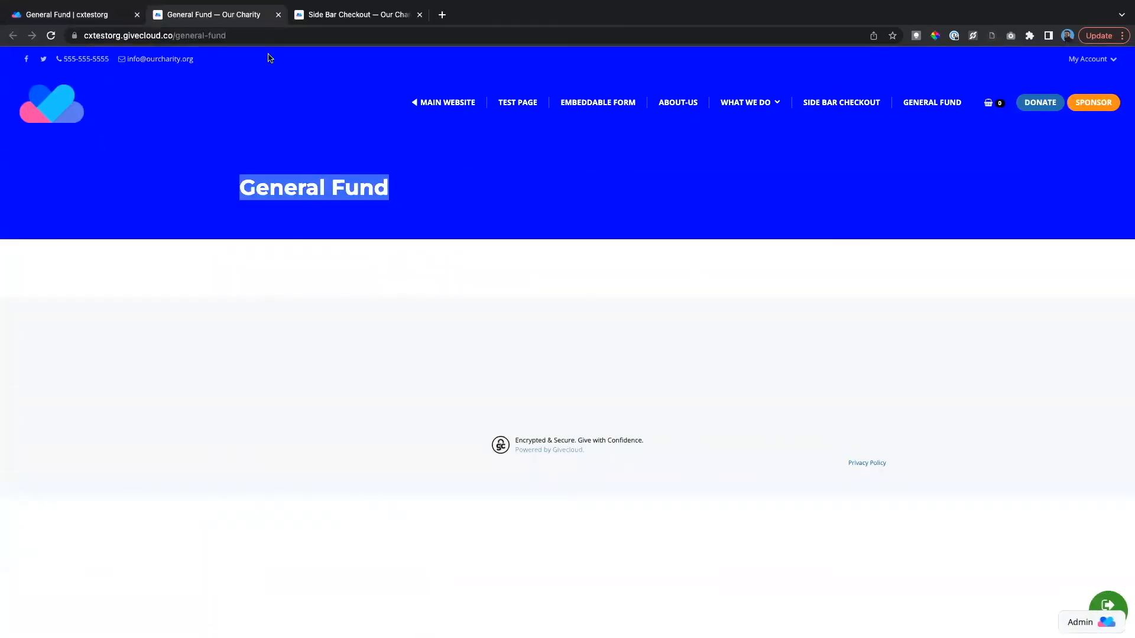
{"action": "left_click", "coordinate": [66, 15]}
Assign the General Fund product to the page's side-bar checkout and save the page.
{"action": "scroll", "coordinate": [393, 303], "scroll_direction": "down", "scroll_amount": 20}
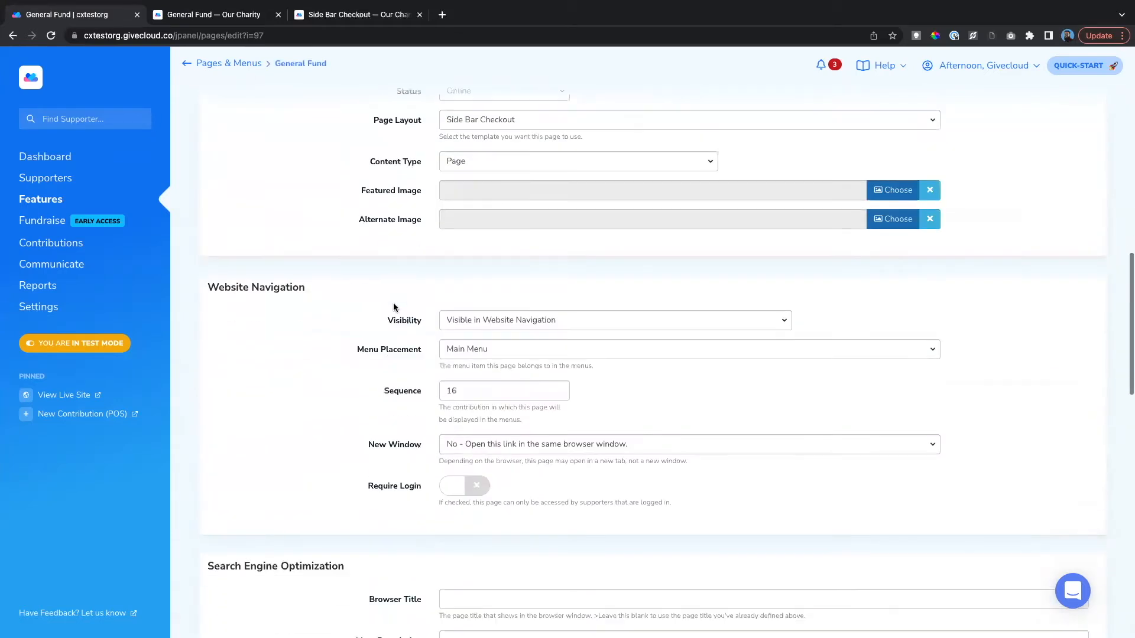
{"action": "scroll", "coordinate": [391, 307], "scroll_direction": "down", "scroll_amount": 2}
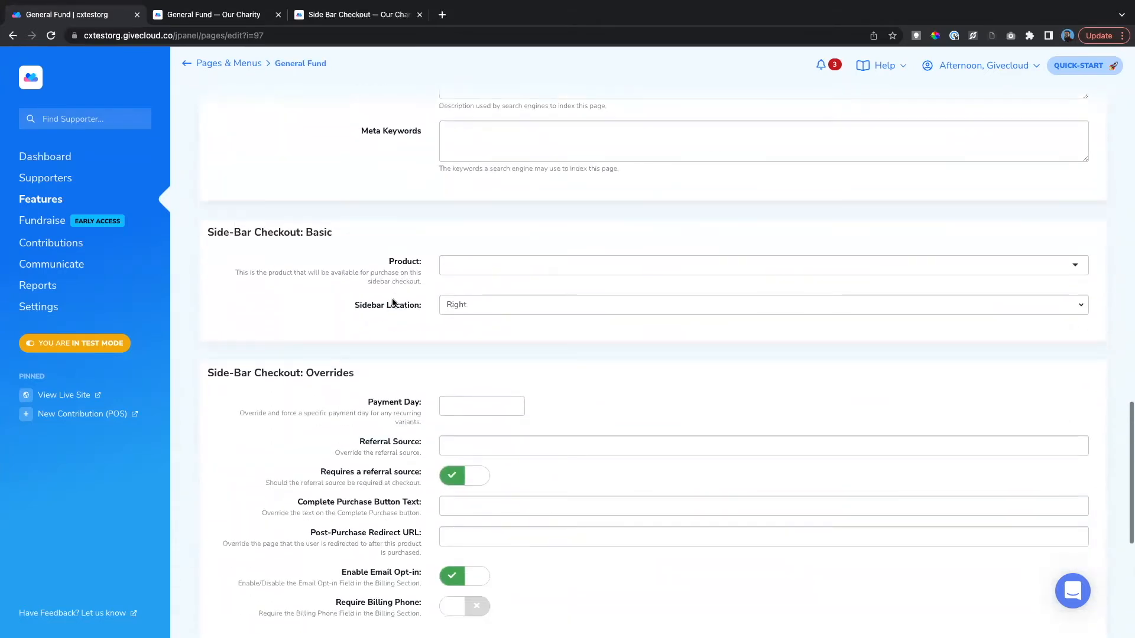
{"action": "left_click", "coordinate": [462, 266]}
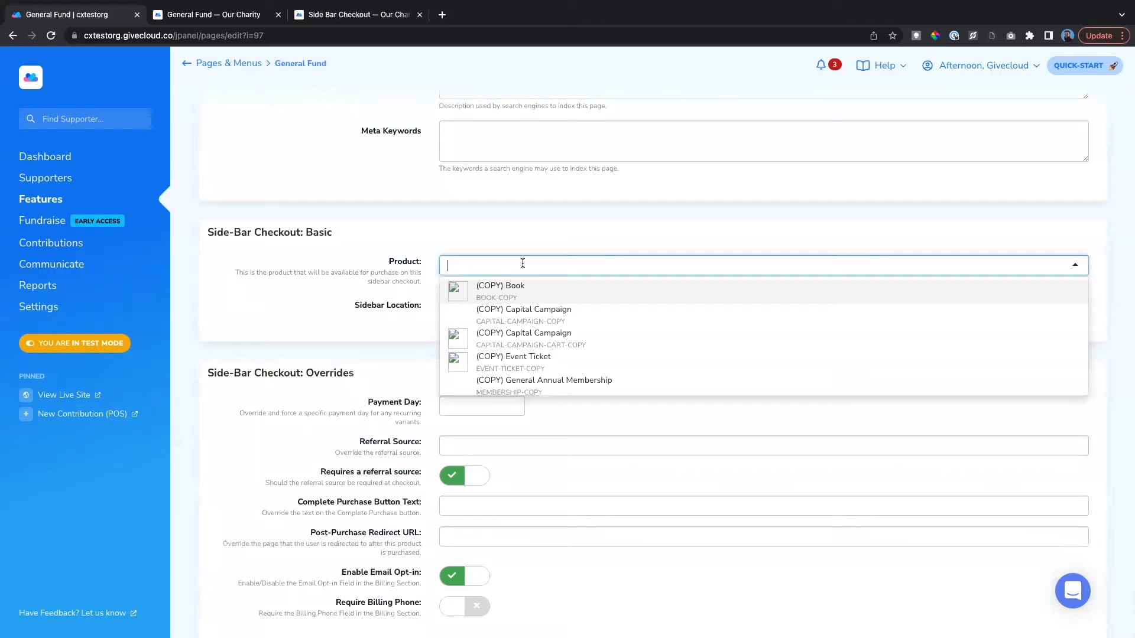
{"action": "type", "text": "genera"}
{"action": "left_click", "coordinate": [528, 310]}
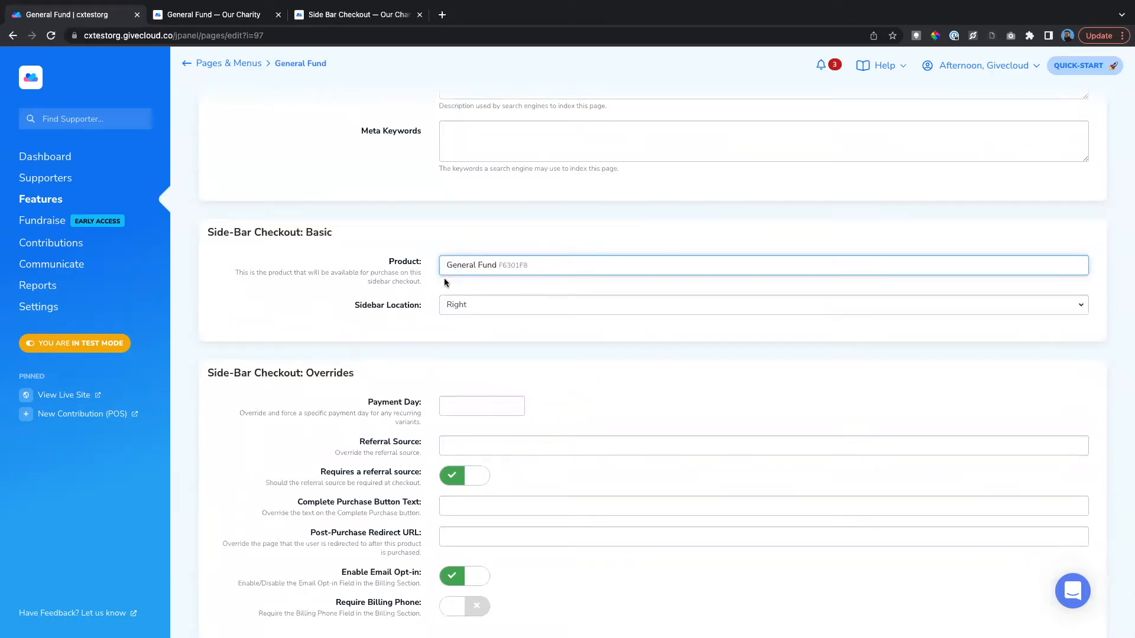
{"action": "left_click_drag", "start_coordinate": [354, 305], "coordinate": [419, 306]}
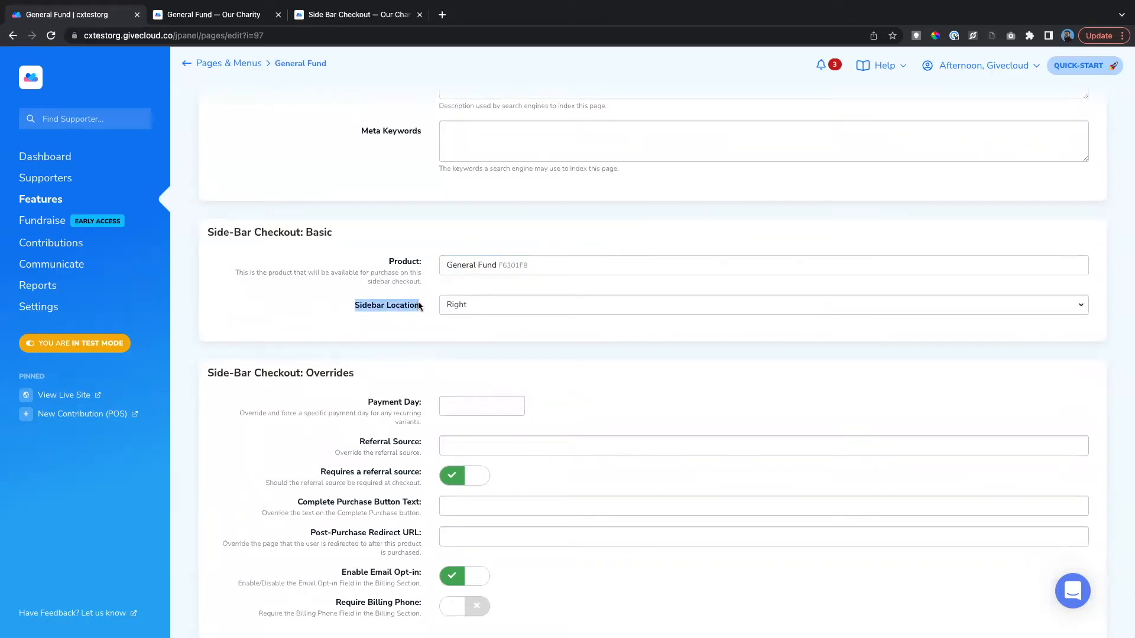
{"action": "left_click", "coordinate": [448, 281]}
{"action": "scroll", "coordinate": [448, 281], "scroll_direction": "up", "scroll_amount": 15}
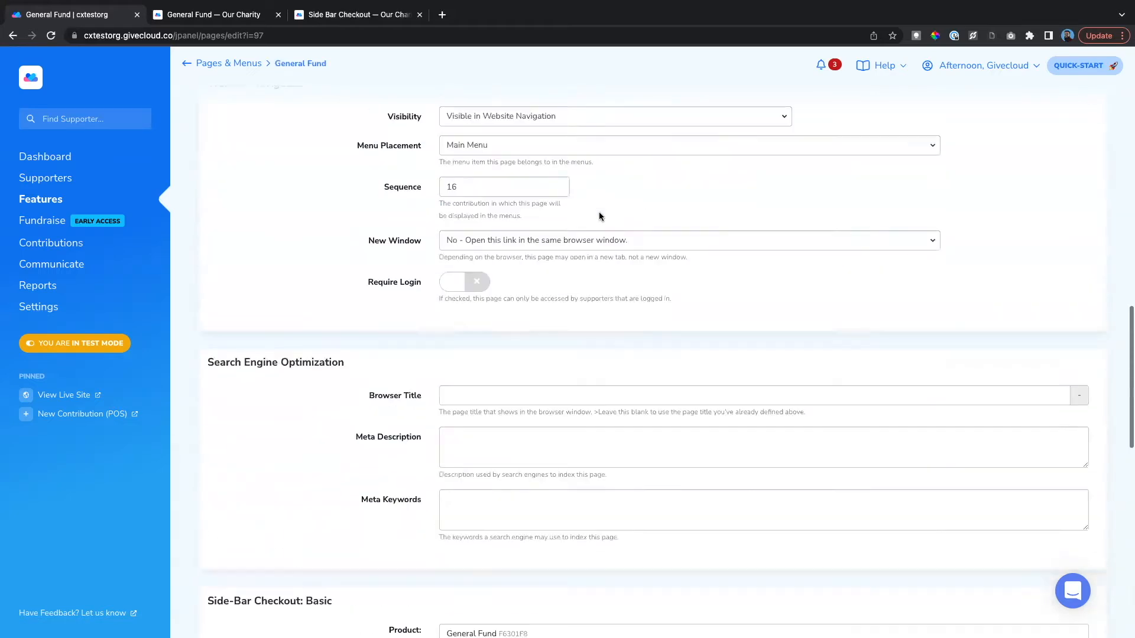
{"action": "left_click", "coordinate": [1034, 115]}
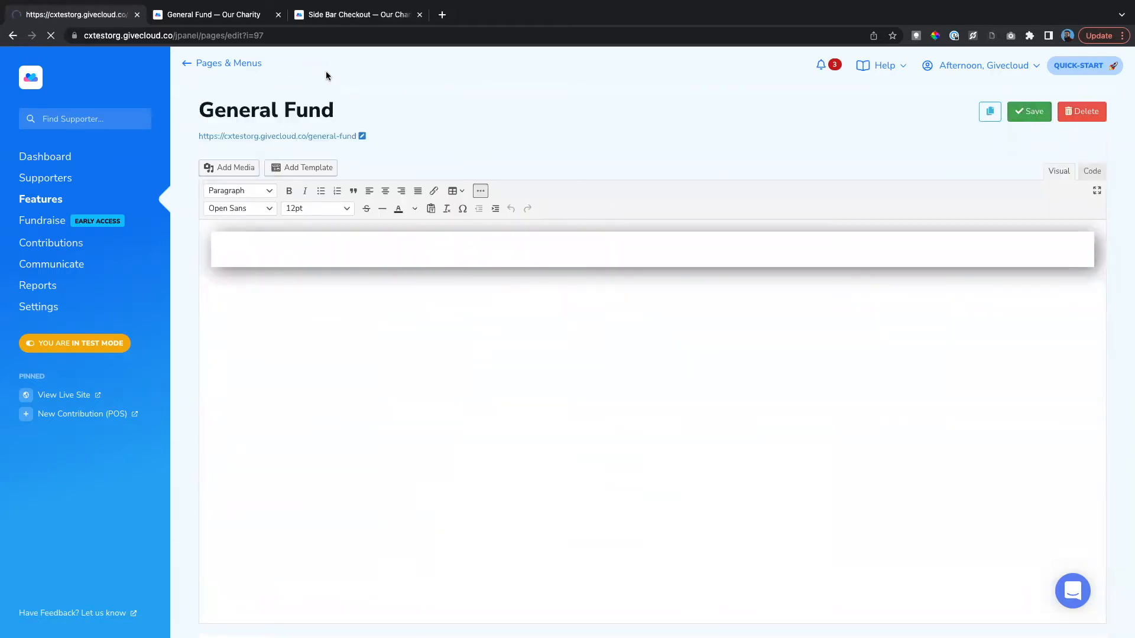
Reload the live General Fund page and try its One-time and Monthly giving options.
{"action": "left_click", "coordinate": [211, 18]}
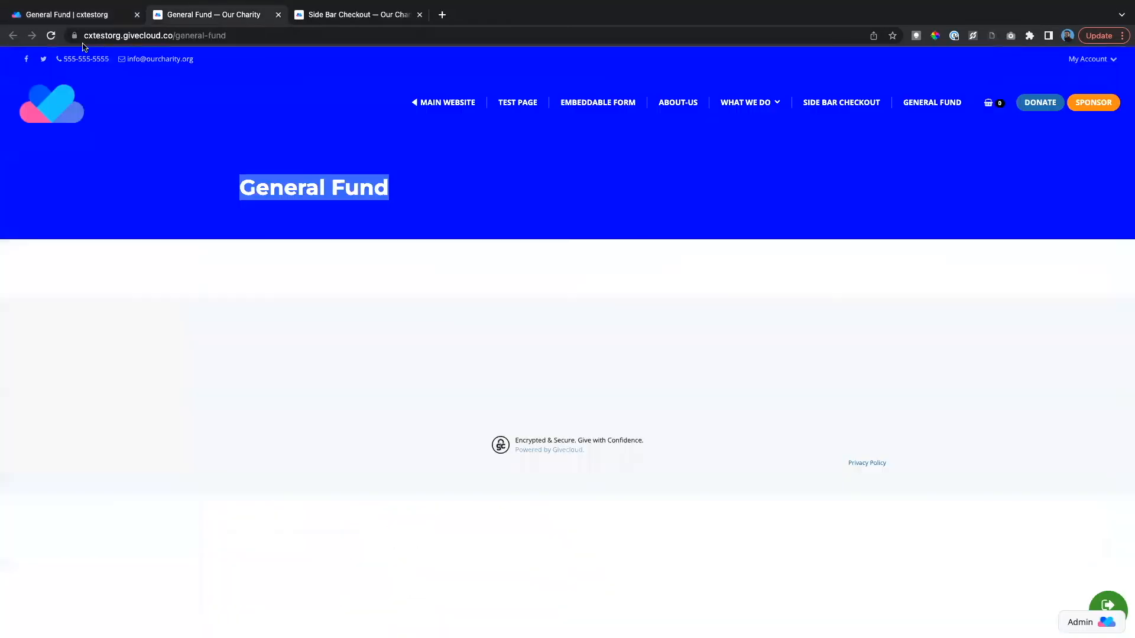
{"action": "left_click", "coordinate": [51, 36]}
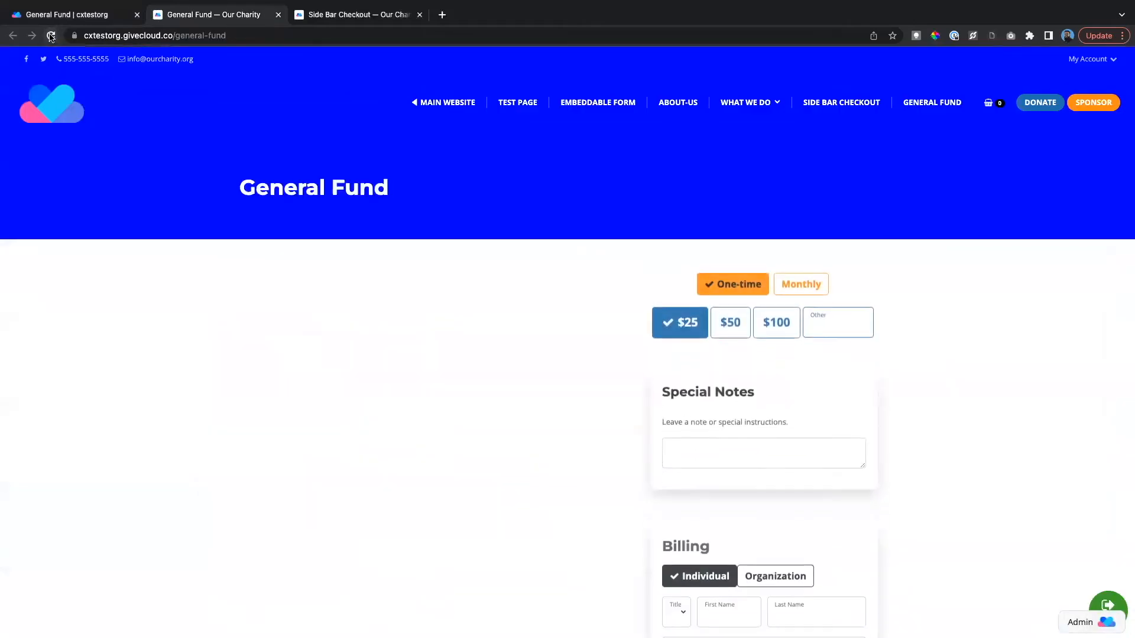
{"action": "scroll", "coordinate": [526, 295], "scroll_direction": "down", "scroll_amount": 3}
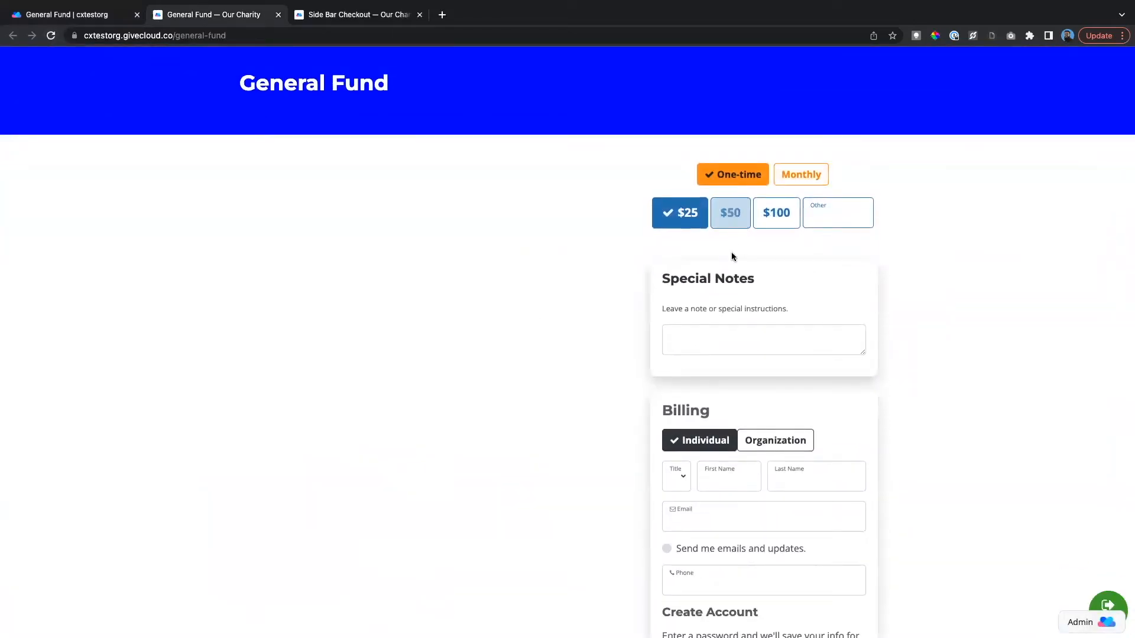
{"action": "scroll", "coordinate": [734, 259], "scroll_direction": "down", "scroll_amount": 1}
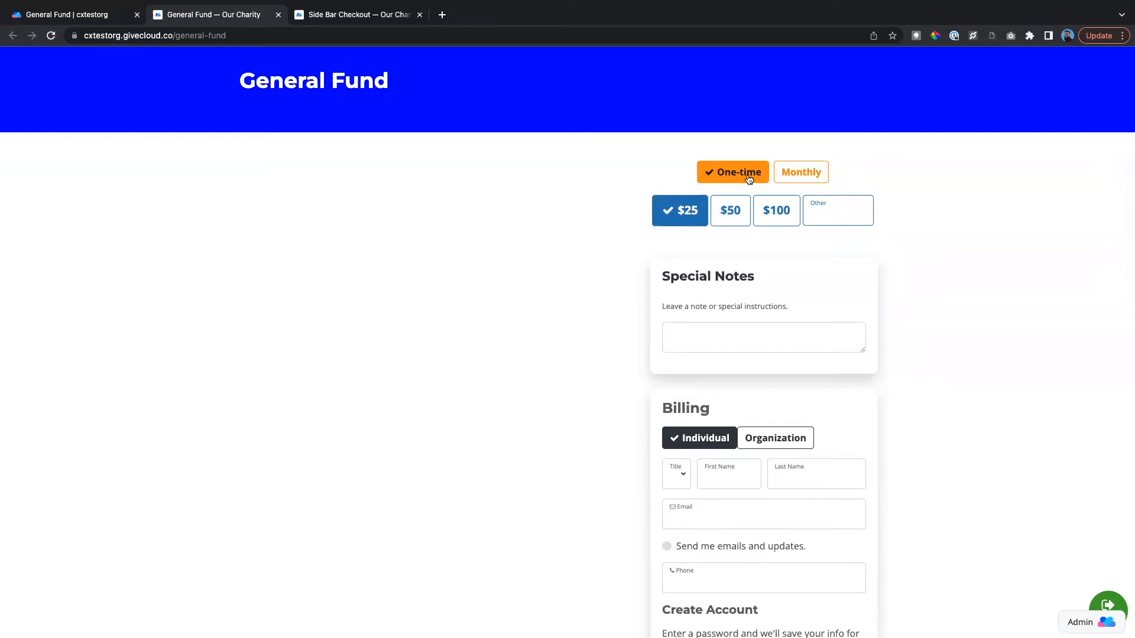
{"action": "left_click", "coordinate": [797, 179]}
{"action": "left_click", "coordinate": [733, 179]}
{"action": "left_click", "coordinate": [801, 172]}
{"action": "left_click", "coordinate": [732, 172]}
Review the live donation form's billing, referral source, payment and address sections.
{"action": "scroll", "coordinate": [746, 251], "scroll_direction": "down", "scroll_amount": 3}
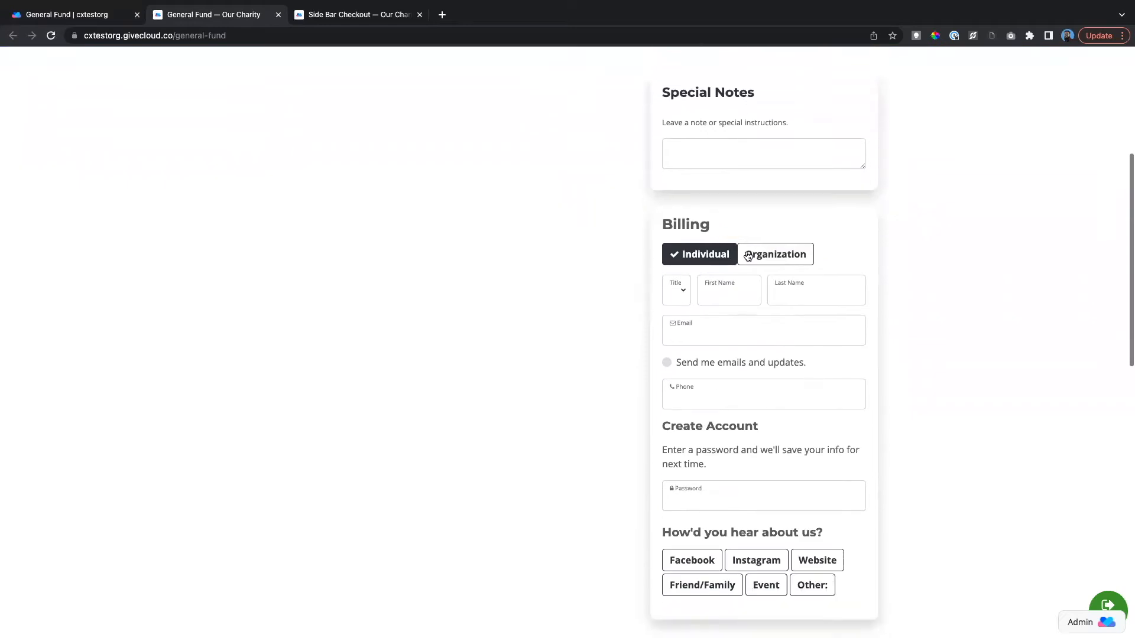
{"action": "scroll", "coordinate": [743, 308], "scroll_direction": "down", "scroll_amount": 2}
{"action": "scroll", "coordinate": [742, 310], "scroll_direction": "down", "scroll_amount": 1}
{"action": "scroll", "coordinate": [742, 310], "scroll_direction": "up", "scroll_amount": 1}
{"action": "scroll", "coordinate": [742, 311], "scroll_direction": "down", "scroll_amount": 4}
{"action": "left_click", "coordinate": [733, 317]}
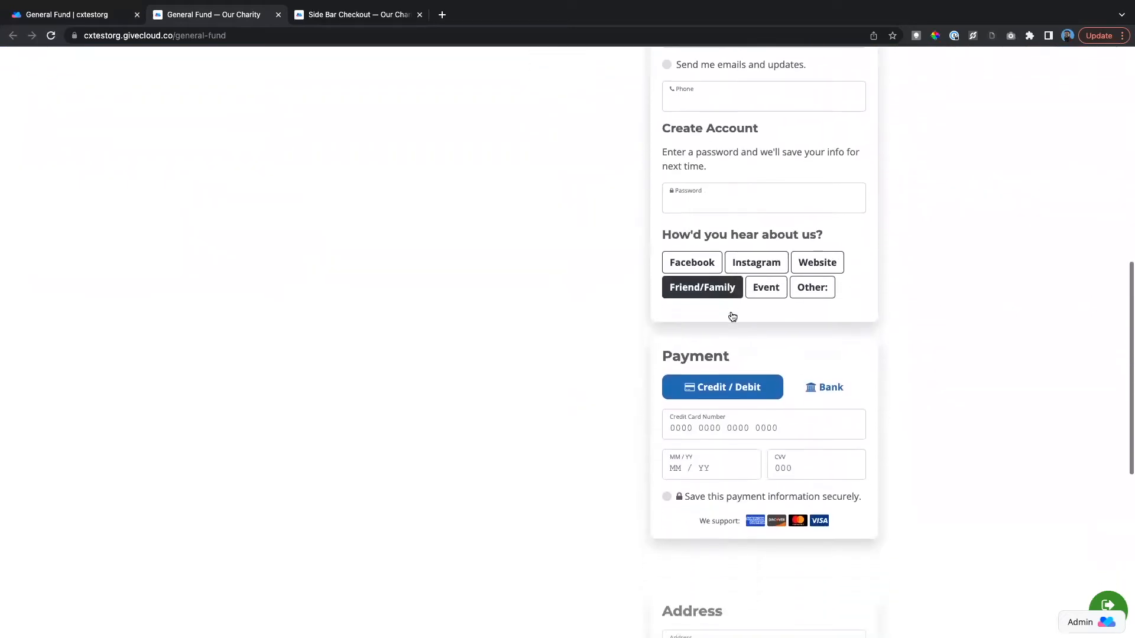
{"action": "scroll", "coordinate": [732, 317], "scroll_direction": "up", "scroll_amount": 5}
{"action": "scroll", "coordinate": [704, 375], "scroll_direction": "down", "scroll_amount": 2}
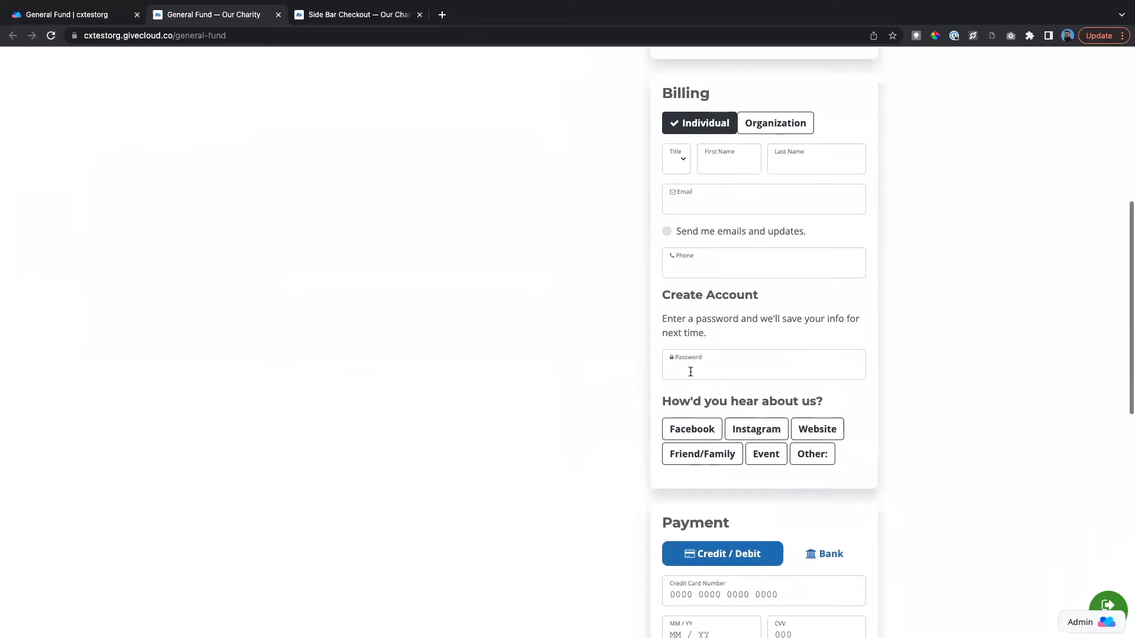
{"action": "scroll", "coordinate": [704, 383], "scroll_direction": "down", "scroll_amount": 1}
{"action": "scroll", "coordinate": [743, 416], "scroll_direction": "down", "scroll_amount": 3}
{"action": "scroll", "coordinate": [753, 447], "scroll_direction": "down", "scroll_amount": 6}
{"action": "scroll", "coordinate": [718, 445], "scroll_direction": "up", "scroll_amount": 7}
{"action": "scroll", "coordinate": [747, 409], "scroll_direction": "up", "scroll_amount": 10}
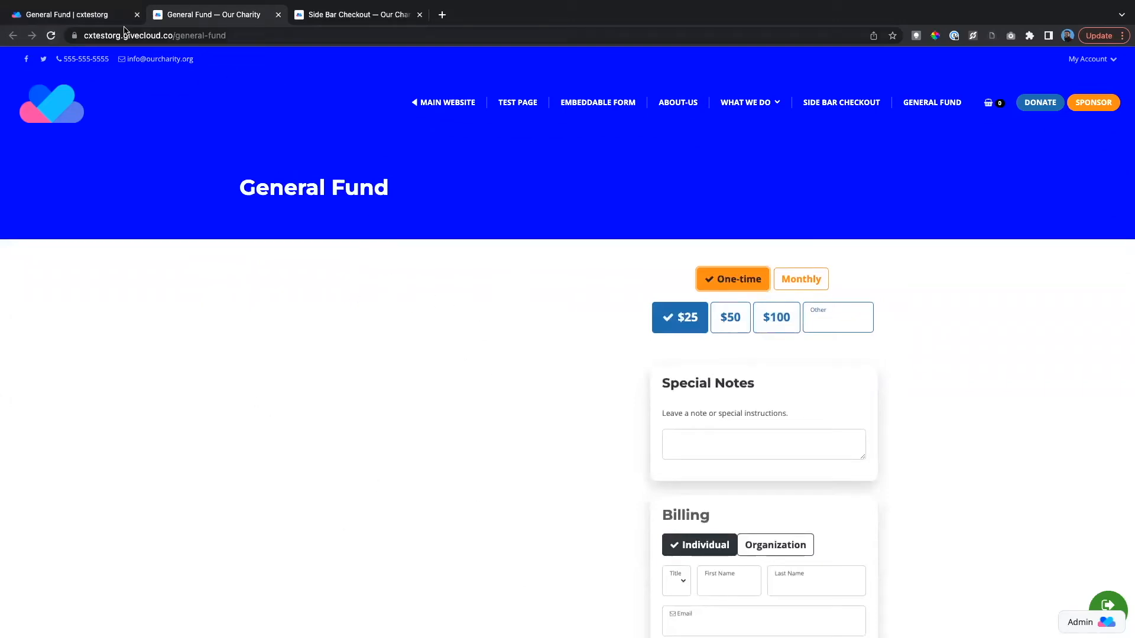
Compare the content area in the General Fund page editor with the live page.
{"action": "left_click", "coordinate": [108, 18]}
{"action": "scroll", "coordinate": [354, 235], "scroll_direction": "down", "scroll_amount": 2}
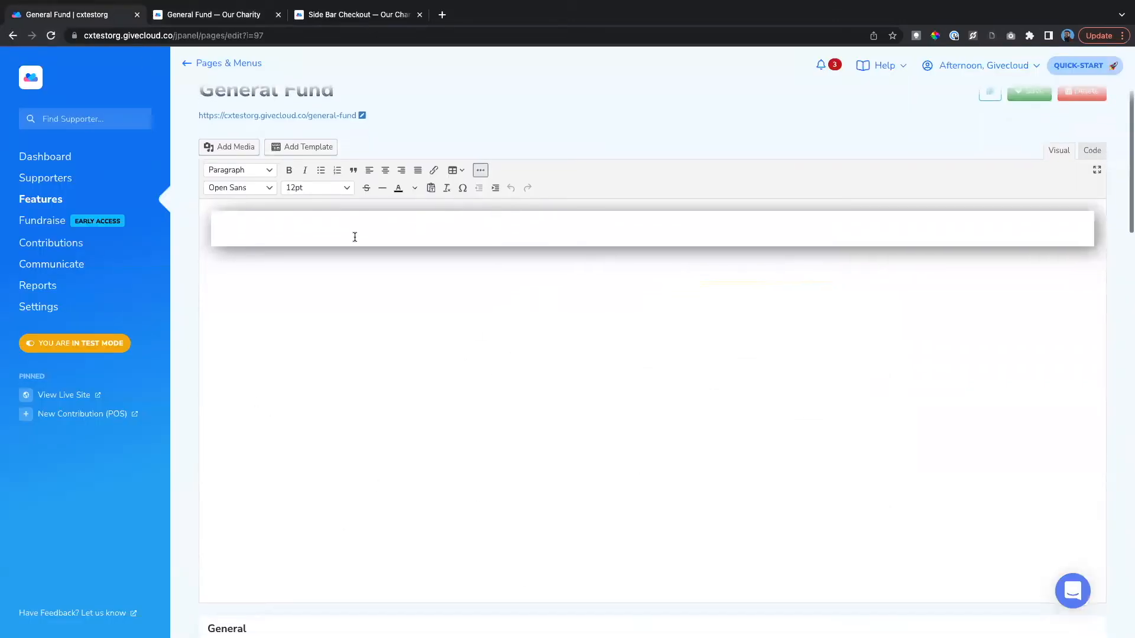
{"action": "scroll", "coordinate": [315, 228], "scroll_direction": "up", "scroll_amount": 2}
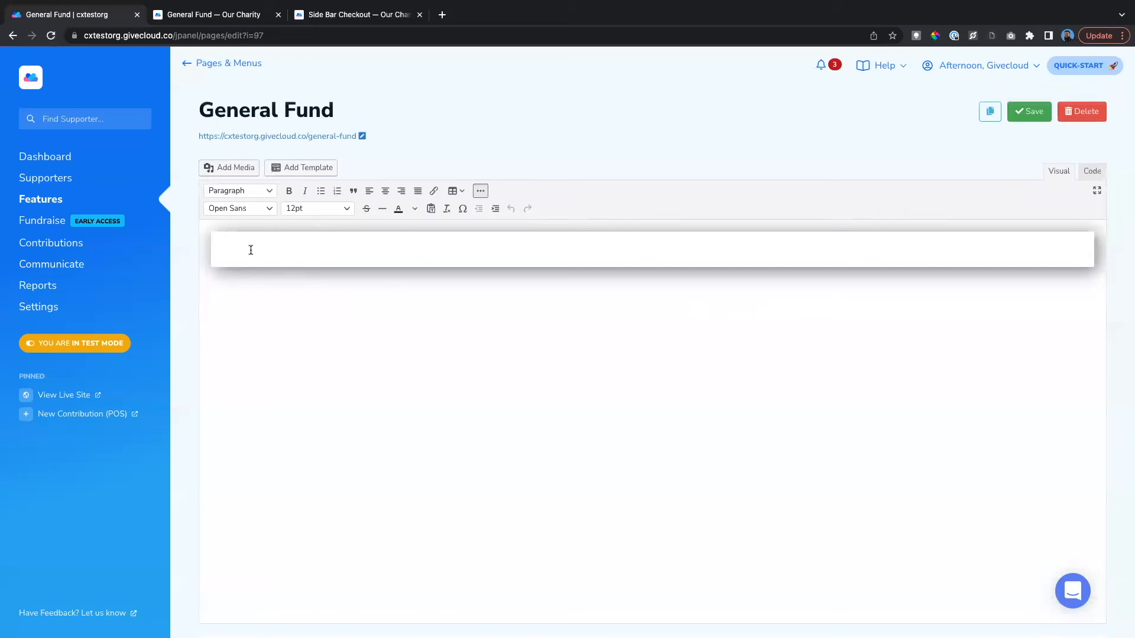
{"action": "left_click", "coordinate": [235, 17]}
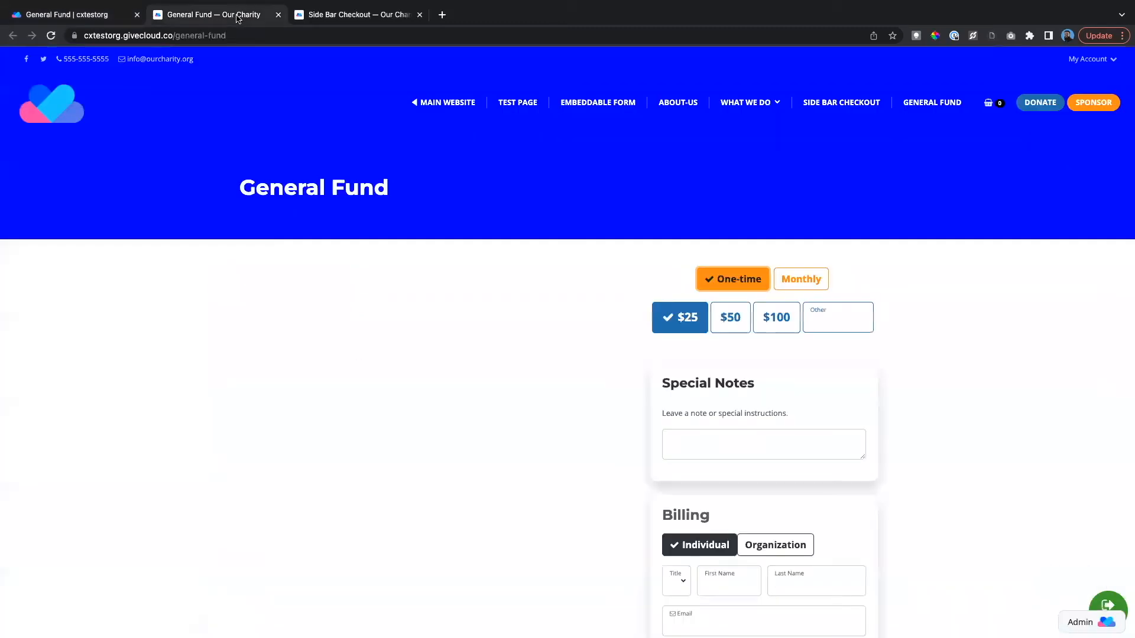
{"action": "left_click", "coordinate": [93, 18]}
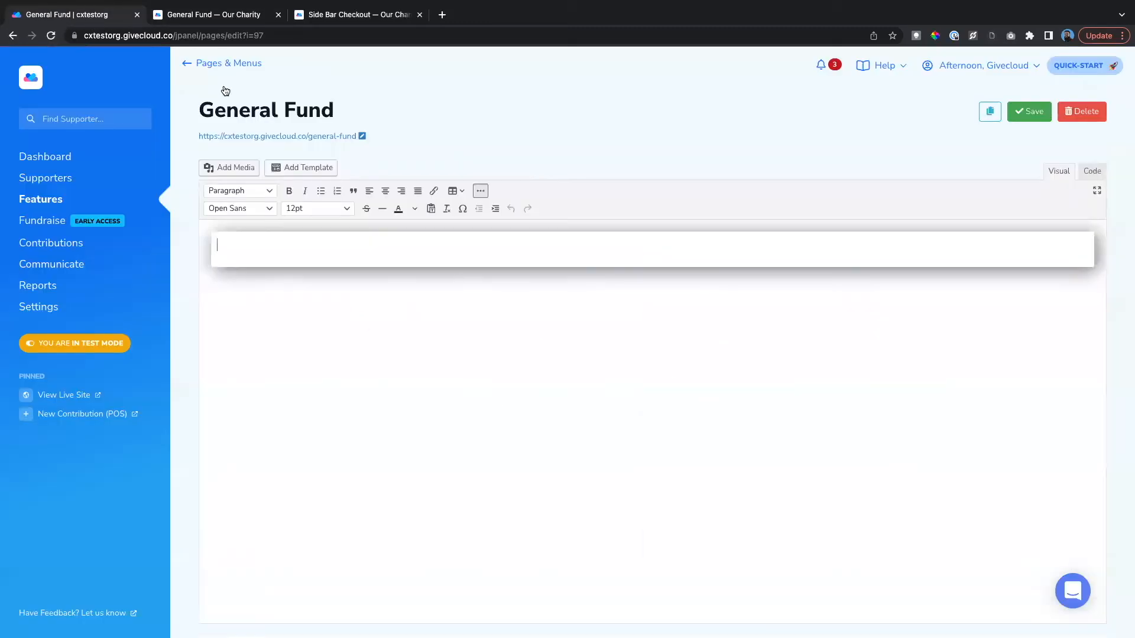
{"action": "left_click", "coordinate": [235, 168]}
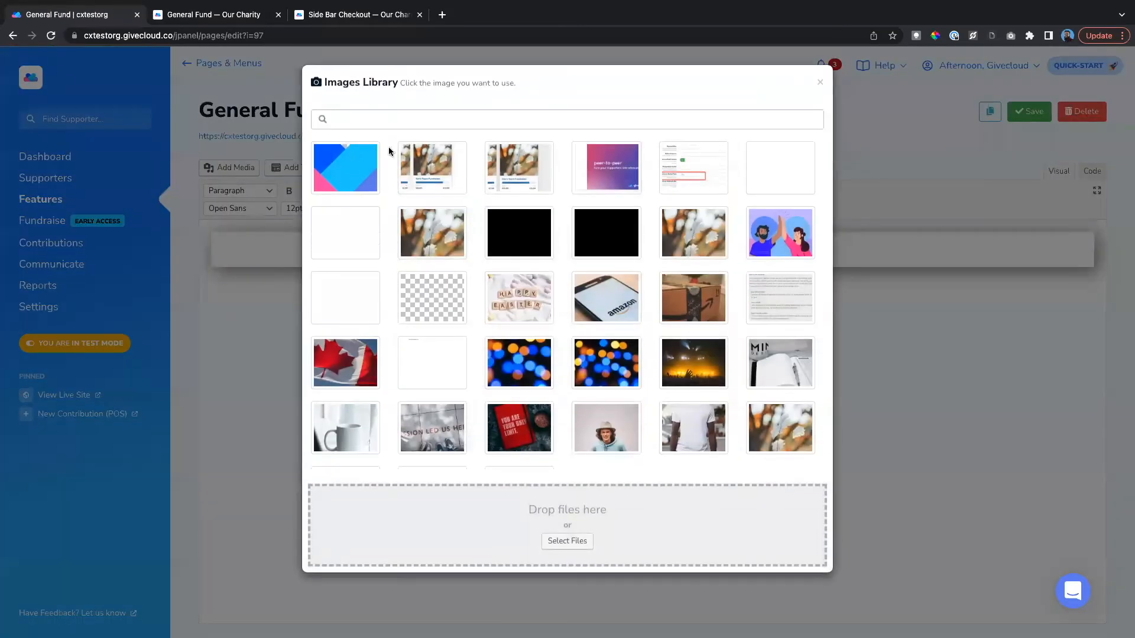
{"action": "left_click", "coordinate": [778, 241]}
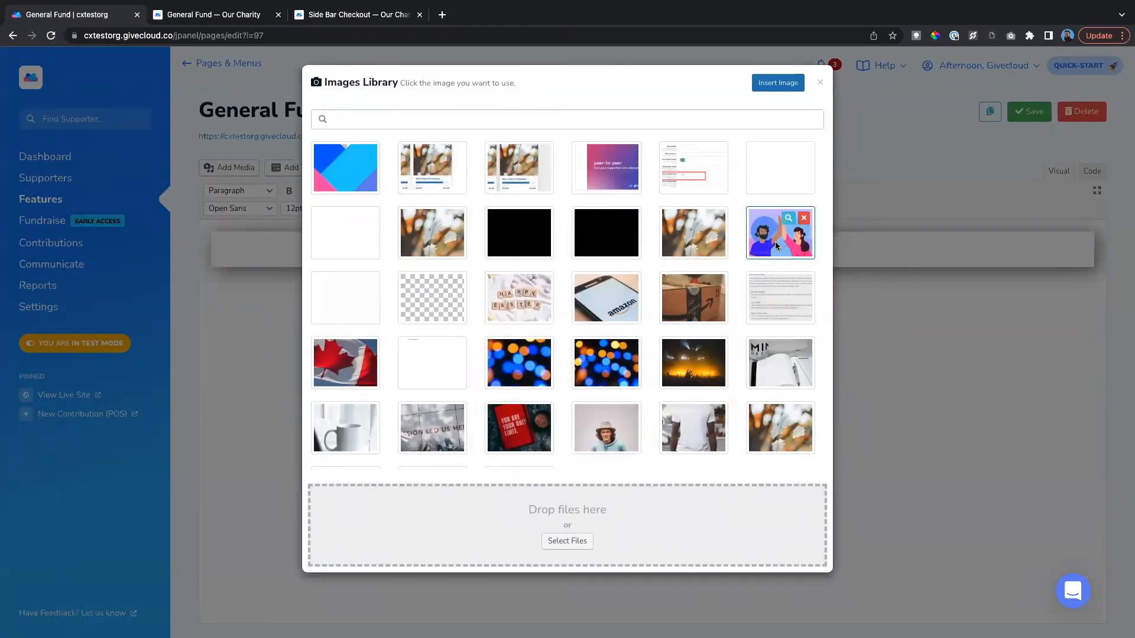
{"action": "left_click", "coordinate": [1030, 111]}
Insert the illustration of two people high-fiving from the images library into the General Fund page content.
{"action": "left_click", "coordinate": [252, 169]}
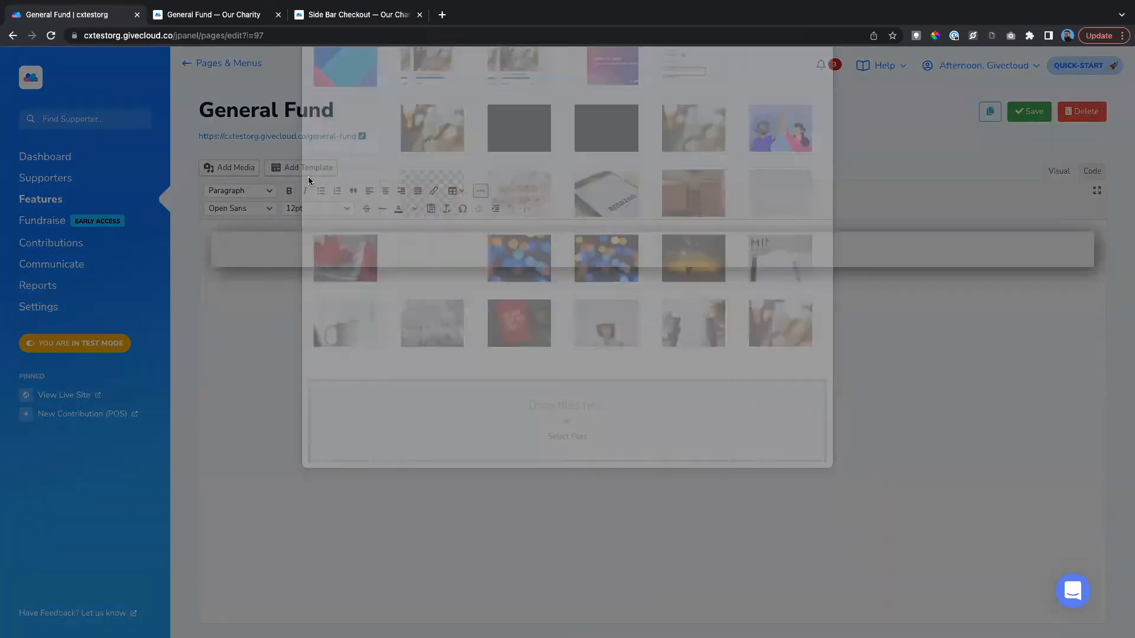
{"action": "left_click", "coordinate": [761, 235]}
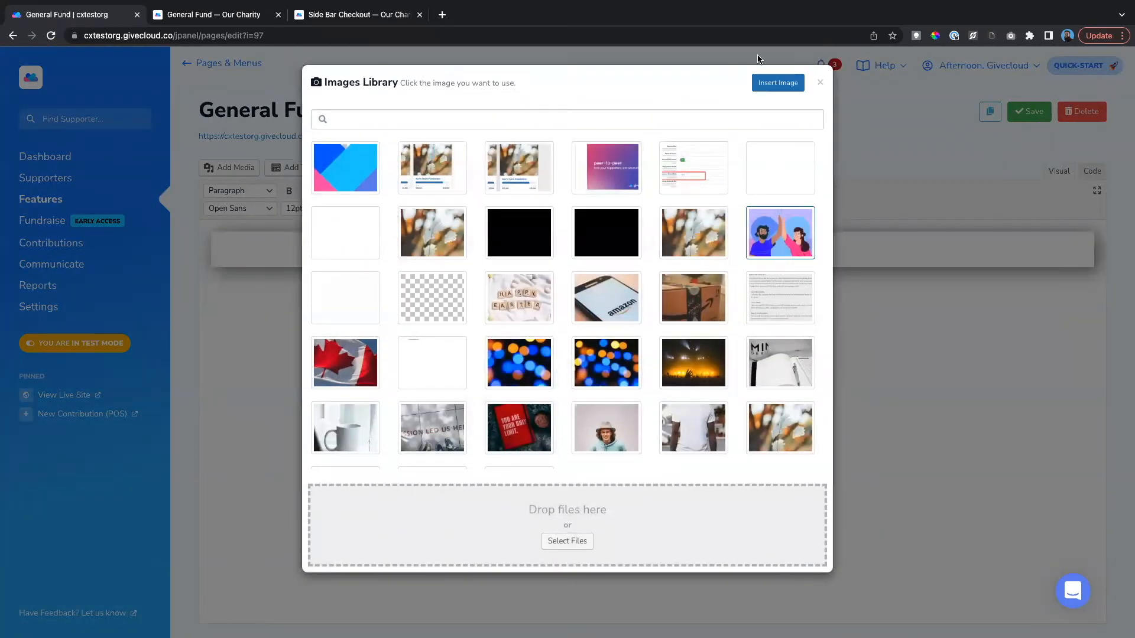
{"action": "left_click", "coordinate": [772, 83]}
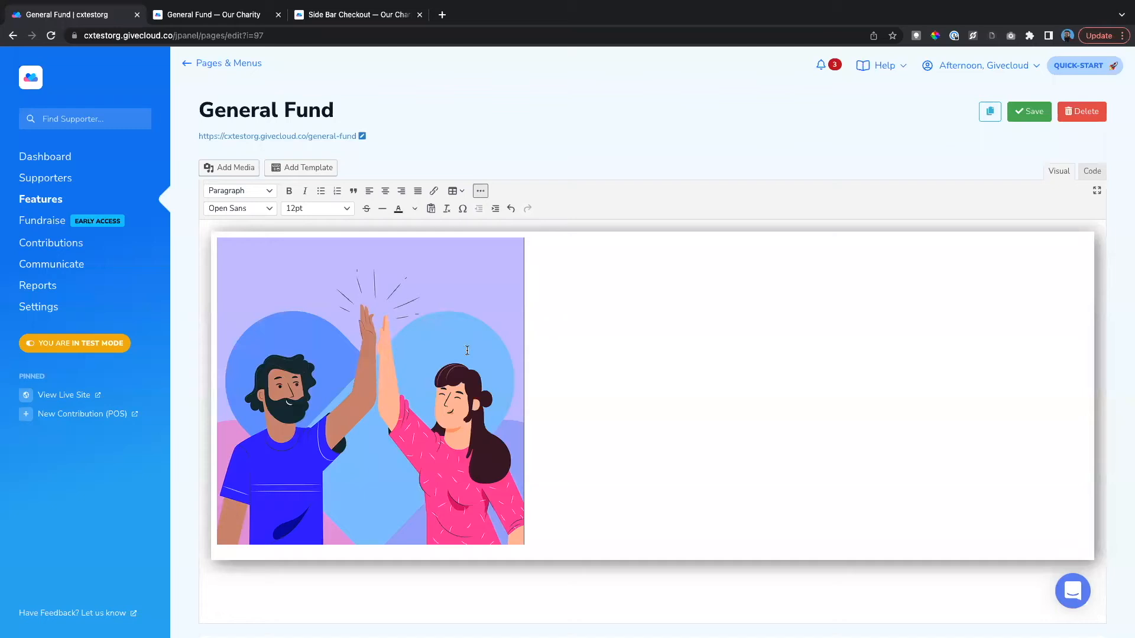
{"action": "scroll", "coordinate": [420, 372], "scroll_direction": "down", "scroll_amount": 1}
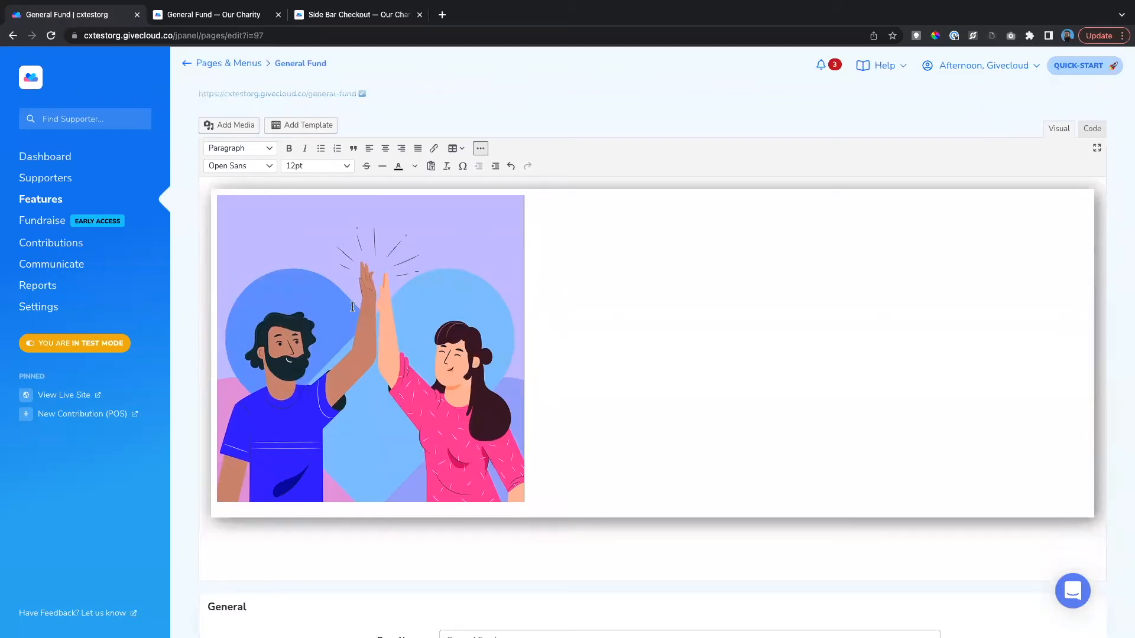
Set the inserted illustration's width to 100% and its height to auto.
{"action": "left_click", "coordinate": [246, 18]}
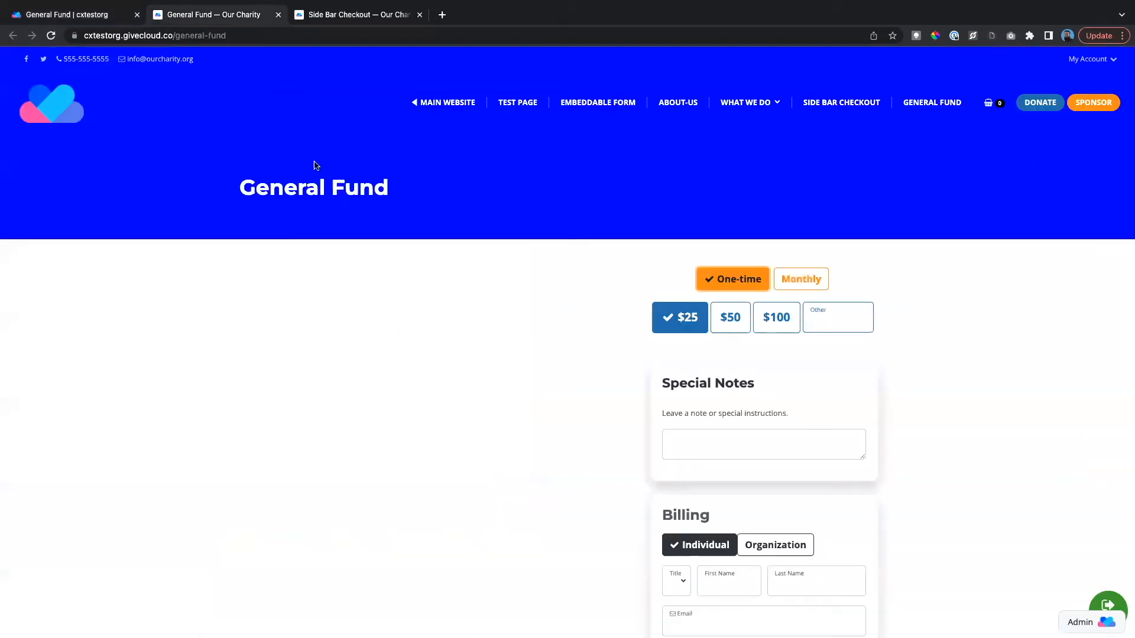
{"action": "left_click", "coordinate": [103, 19]}
{"action": "left_click", "coordinate": [367, 321]}
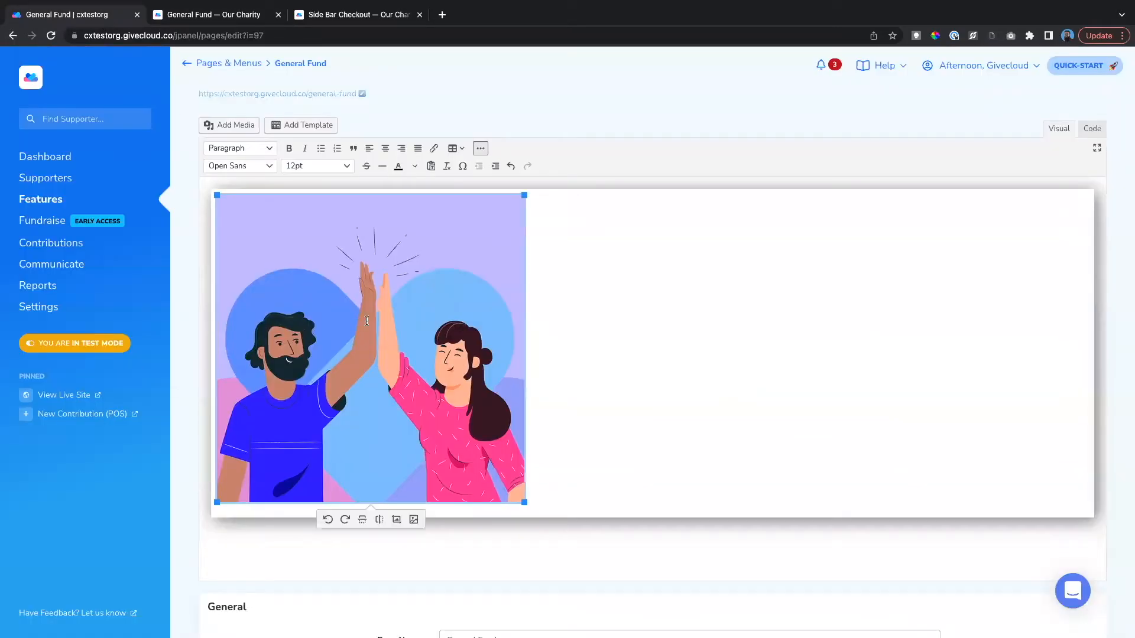
{"action": "left_click", "coordinate": [414, 520]}
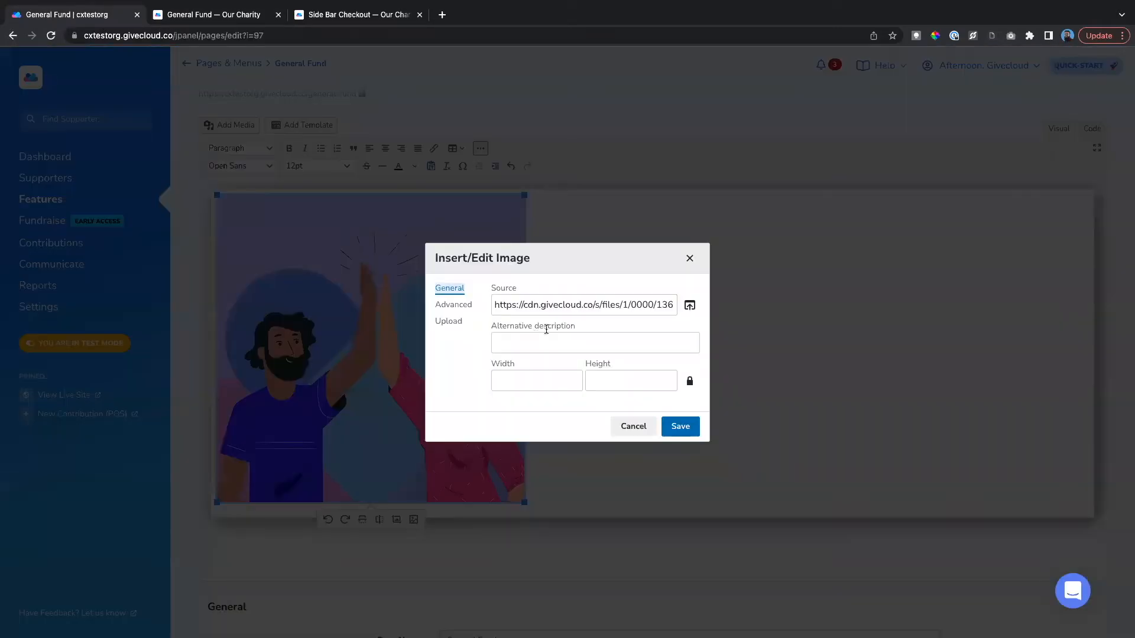
{"action": "left_click", "coordinate": [522, 385]}
{"action": "type", "text": "100"}
{"action": "key", "text": "Tab"}
{"action": "type", "text": "aut"}
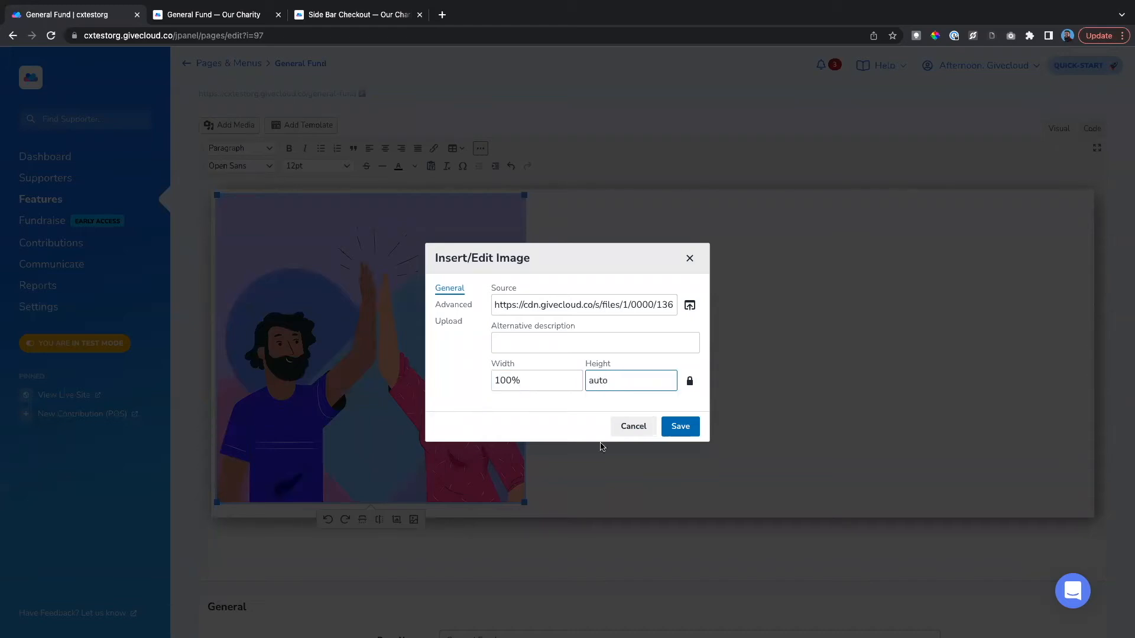
{"action": "left_click", "coordinate": [680, 426]}
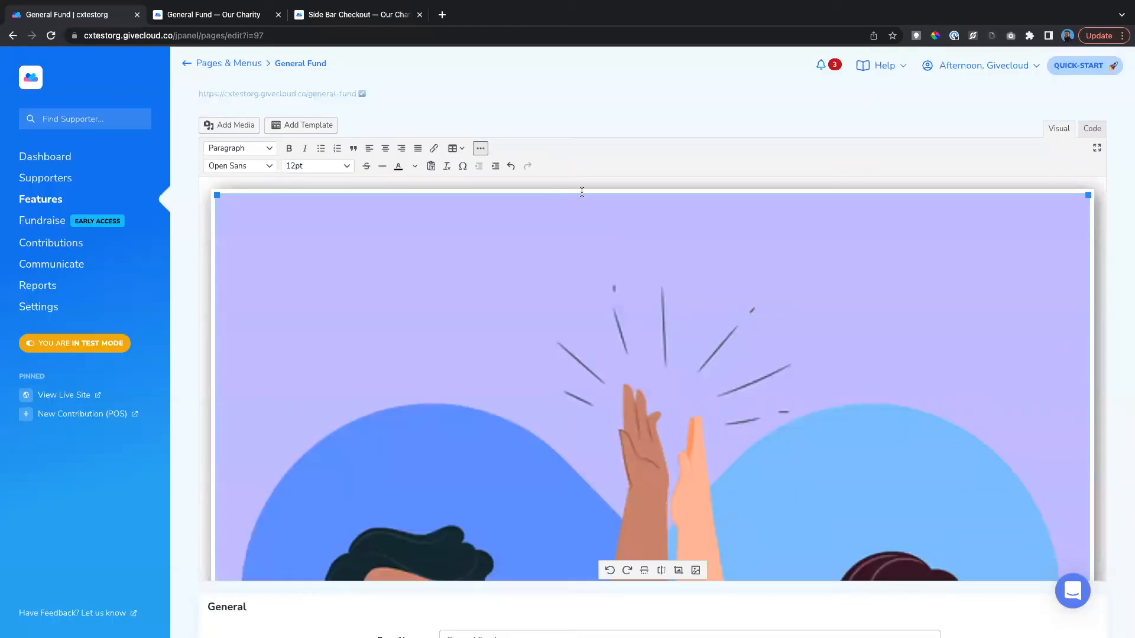
Save the page and reload the live General Fund page to check the image.
{"action": "scroll", "coordinate": [982, 106], "scroll_direction": "up", "scroll_amount": 1}
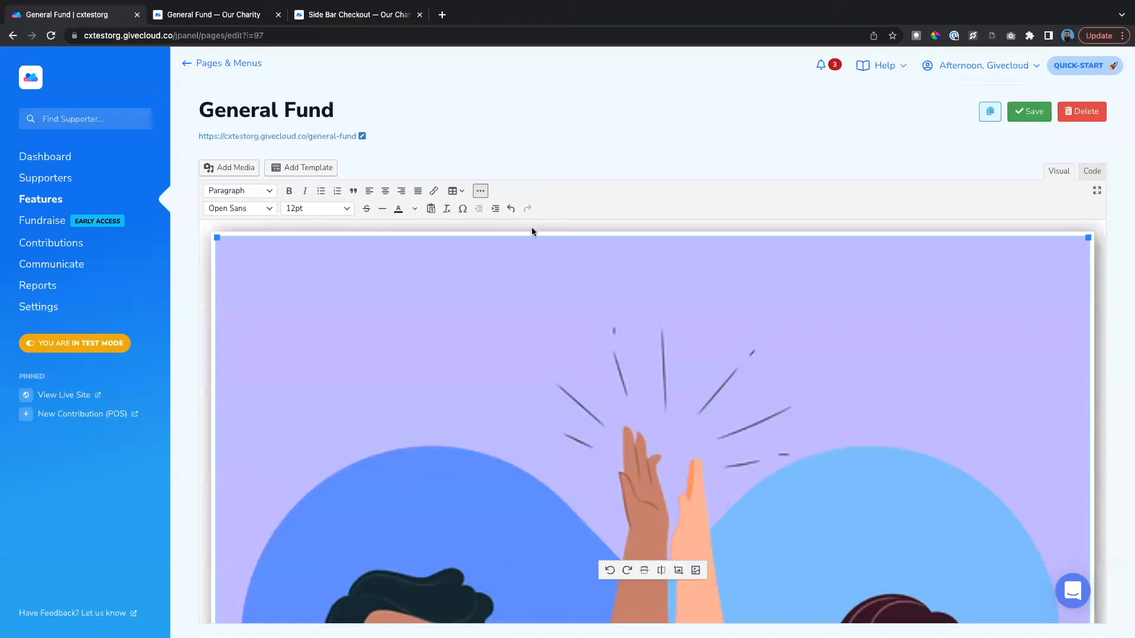
{"action": "left_click", "coordinate": [1029, 115]}
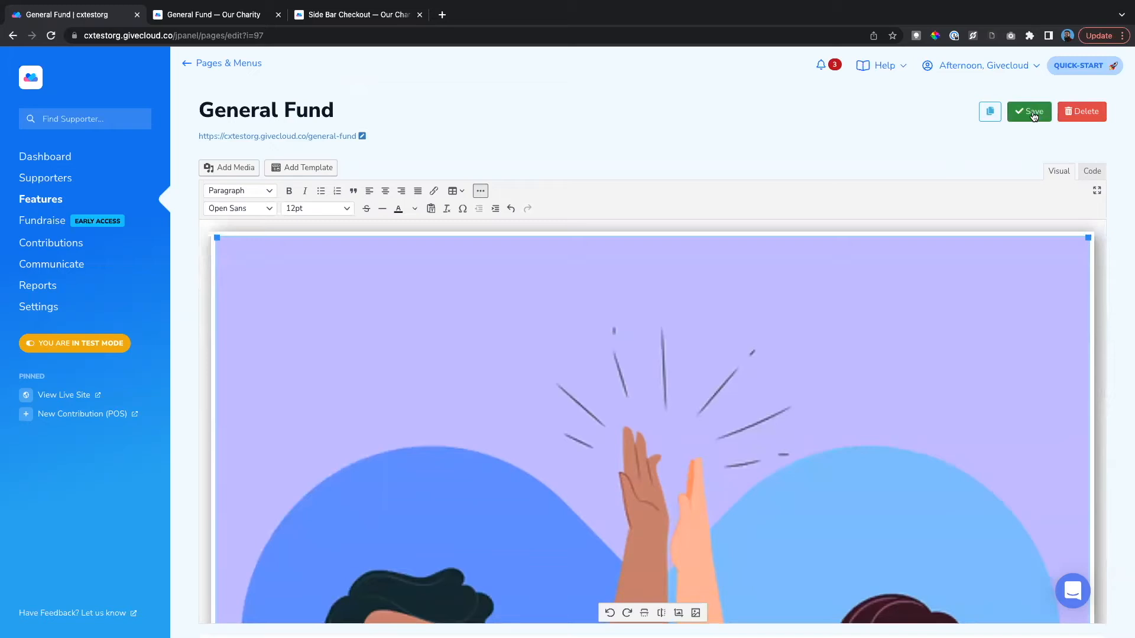
{"action": "left_click", "coordinate": [1031, 113]}
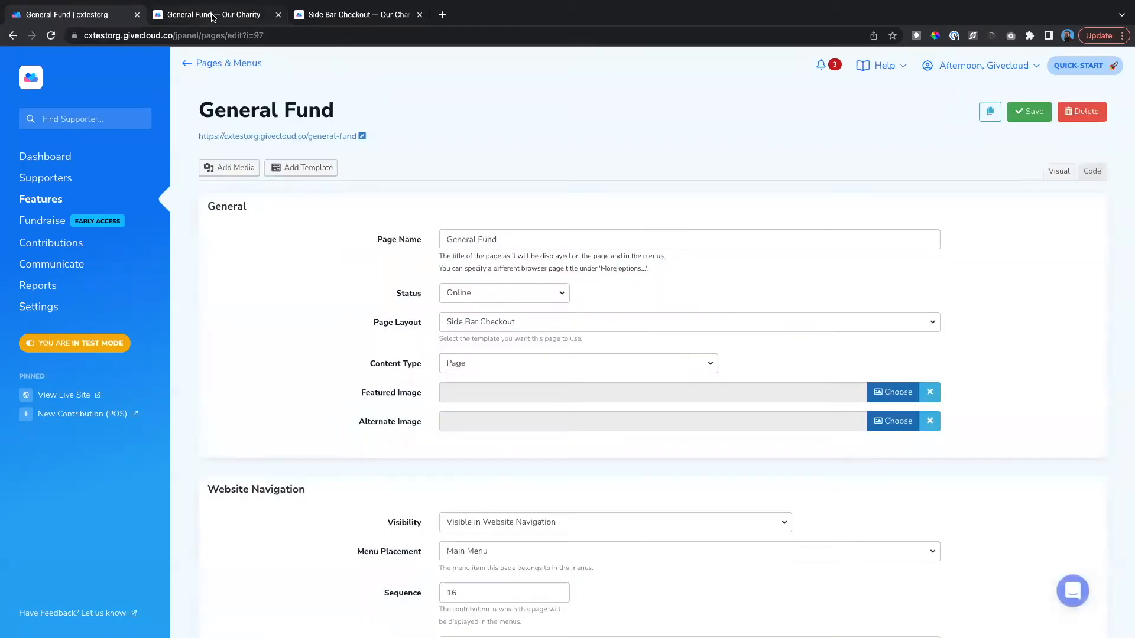
{"action": "left_click", "coordinate": [263, 17]}
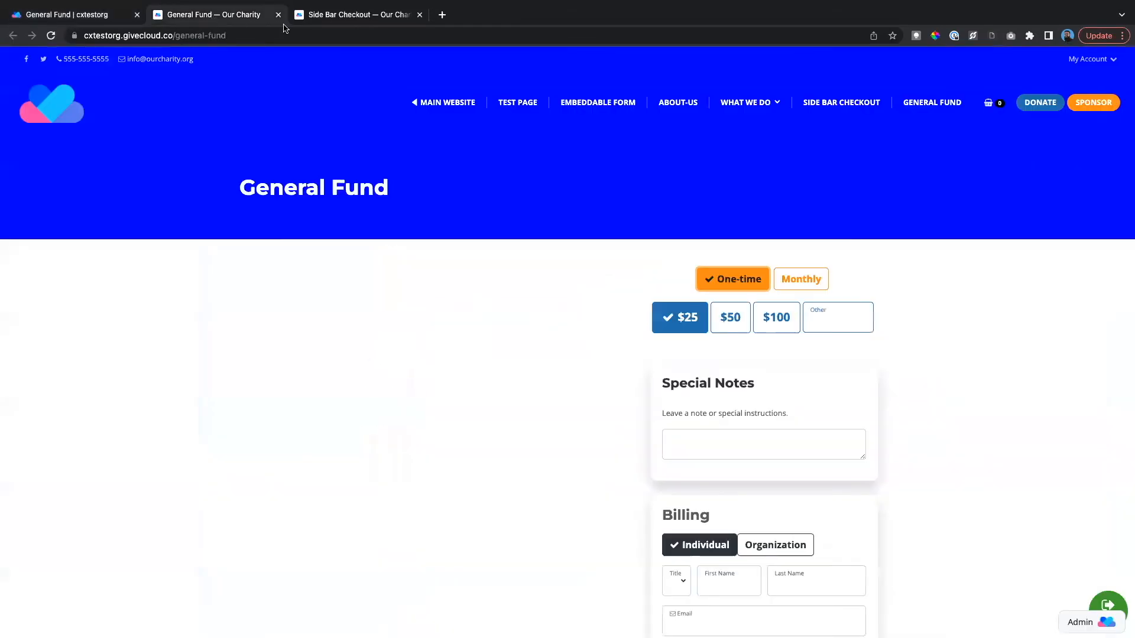
{"action": "left_click", "coordinate": [51, 36]}
{"action": "scroll", "coordinate": [353, 321], "scroll_direction": "down", "scroll_amount": 3}
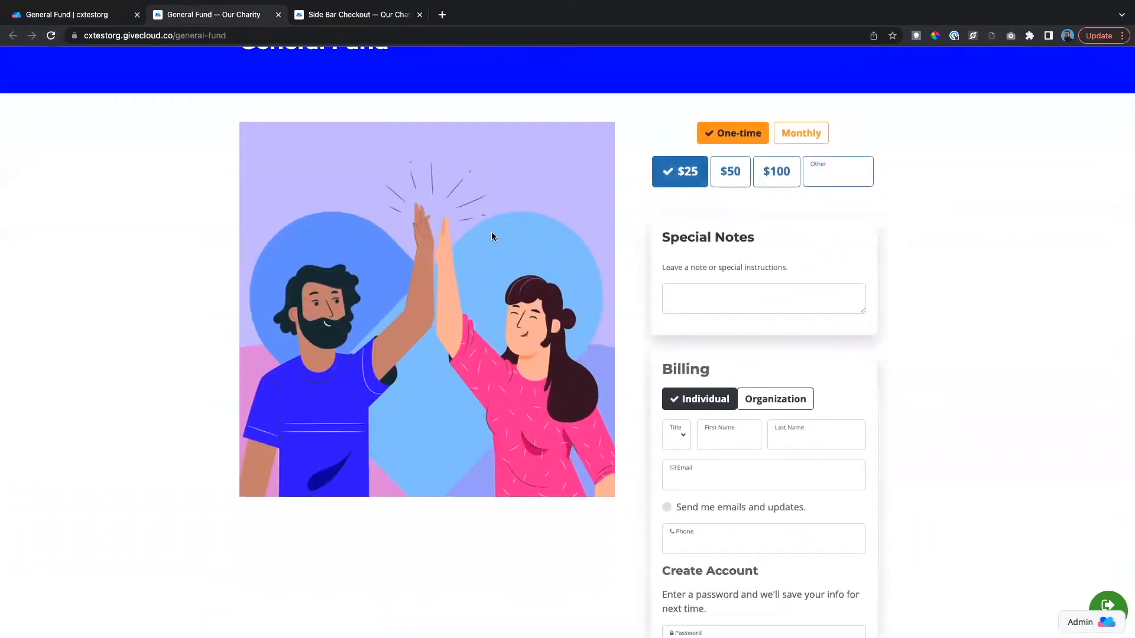
Add the line "Add a description here....." below the image in the page editor.
{"action": "left_click", "coordinate": [114, 13]}
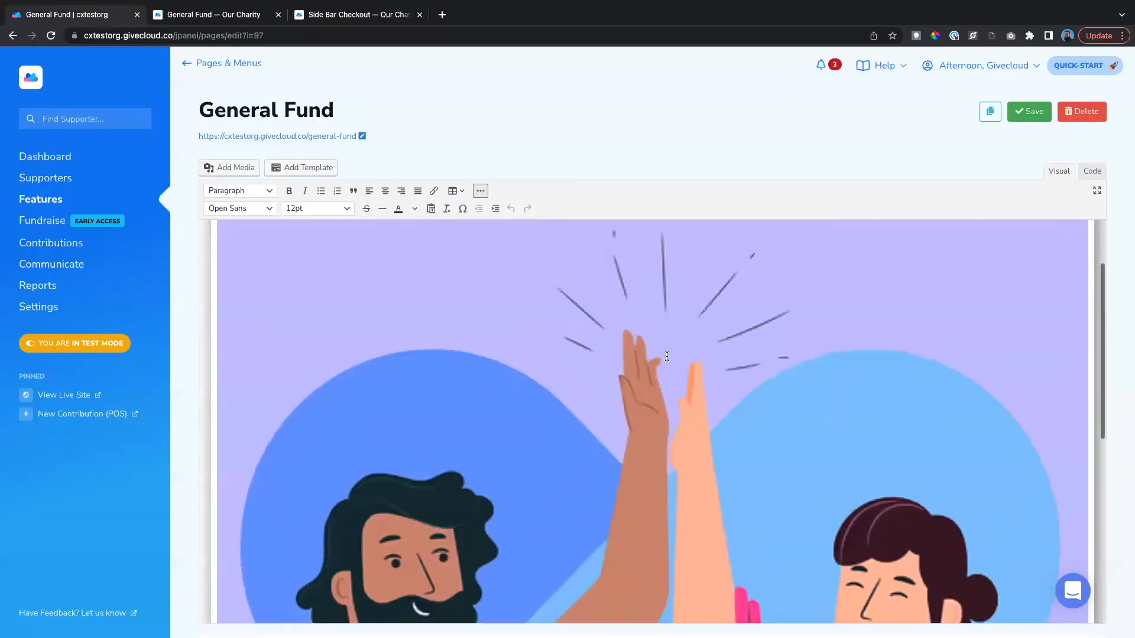
{"action": "scroll", "coordinate": [728, 402], "scroll_direction": "down", "scroll_amount": 6}
{"action": "left_click", "coordinate": [728, 403]}
{"action": "key", "text": "Right"}
{"action": "key", "text": "Return"}
{"action": "scroll", "coordinate": [479, 332], "scroll_direction": "down", "scroll_amount": 2}
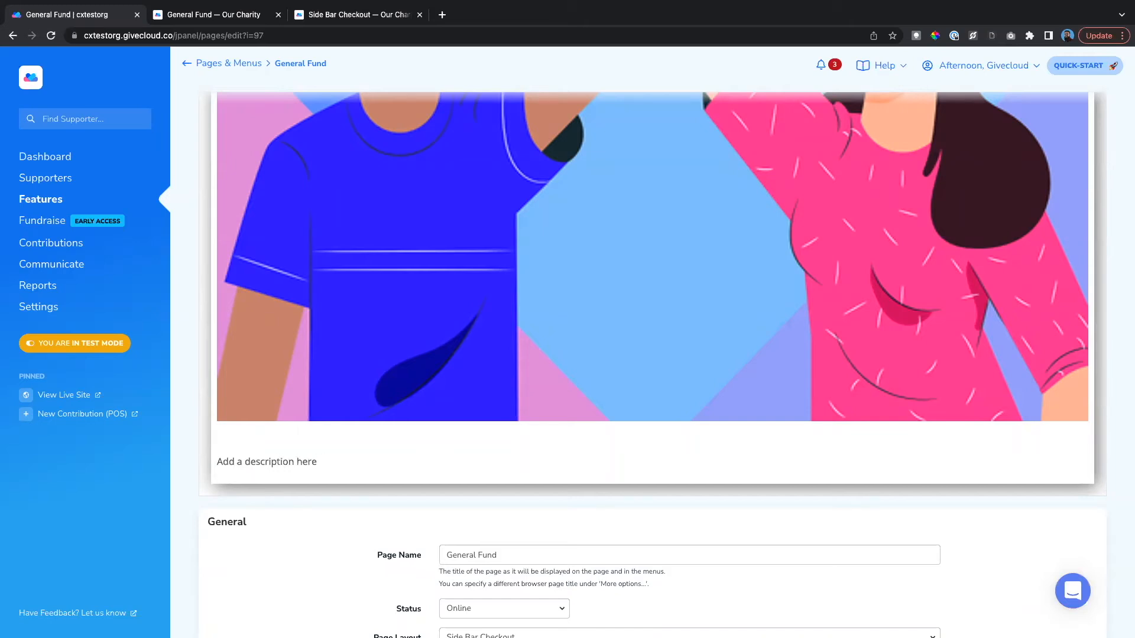
Format the description line below the image as a centred Heading 2.
{"action": "triple_click", "coordinate": [329, 462]}
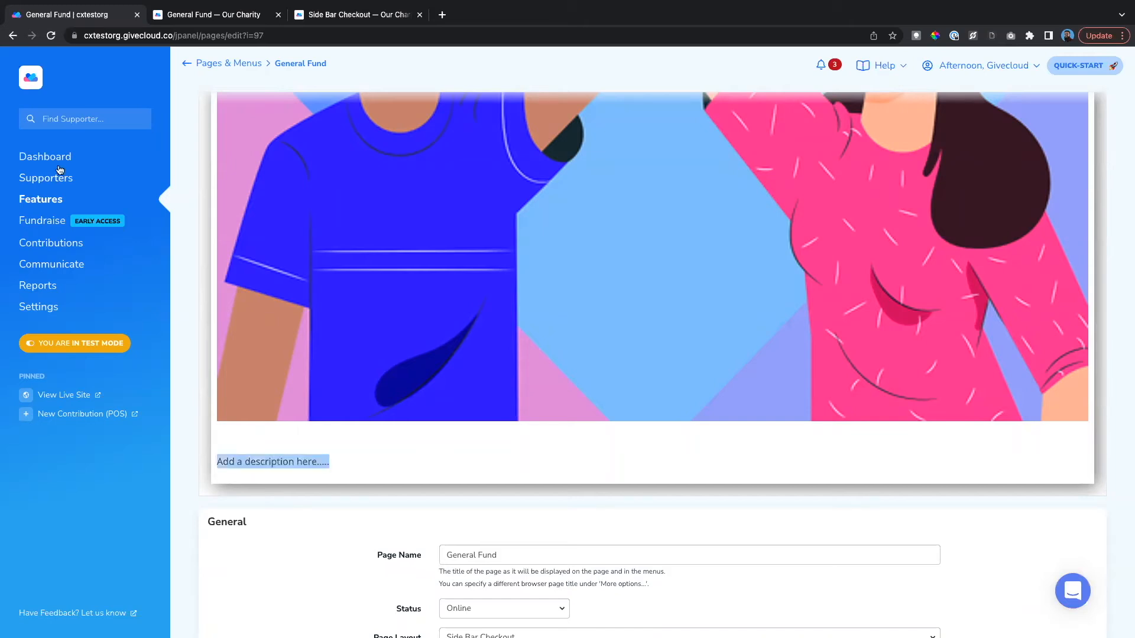
{"action": "scroll", "coordinate": [186, 225], "scroll_direction": "up", "scroll_amount": 3}
{"action": "left_click", "coordinate": [240, 188]}
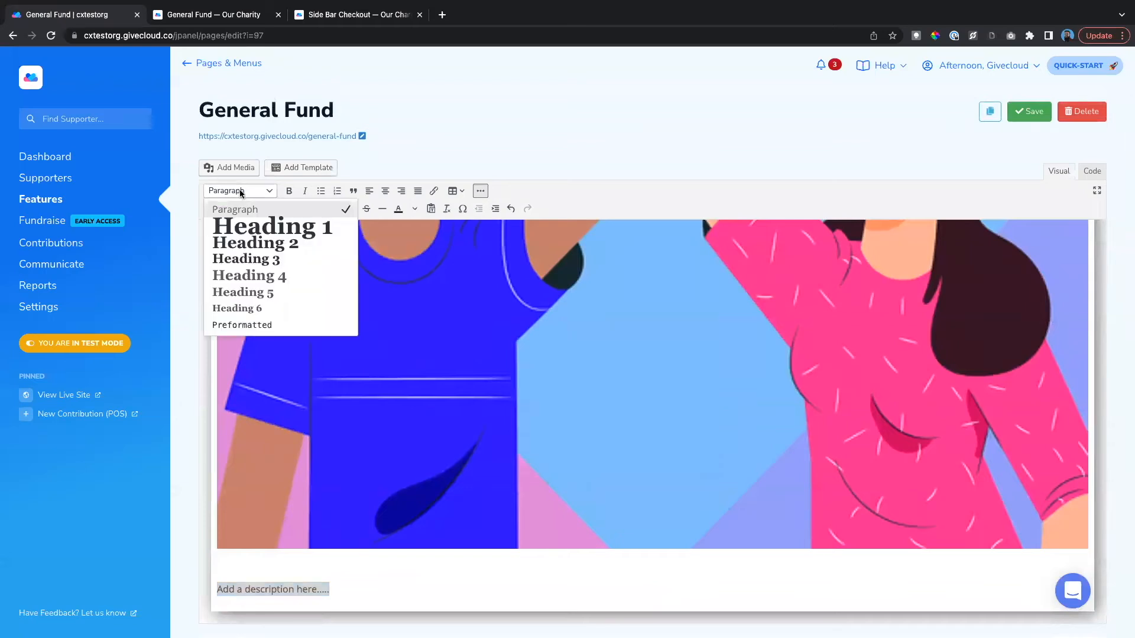
{"action": "left_click", "coordinate": [260, 241]}
Insert the Heading section template on a new line beneath the description heading.
{"action": "scroll", "coordinate": [633, 343], "scroll_direction": "down", "scroll_amount": 1}
{"action": "left_click", "coordinate": [799, 579]}
{"action": "key", "text": "Return"}
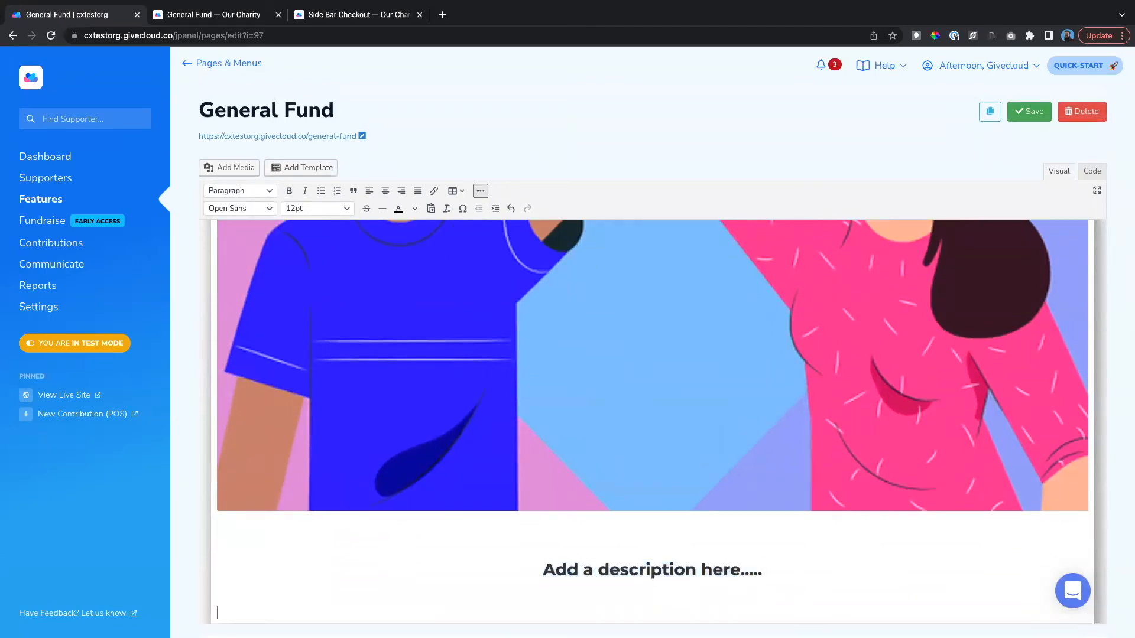
{"action": "scroll", "coordinate": [455, 475], "scroll_direction": "down", "scroll_amount": 1}
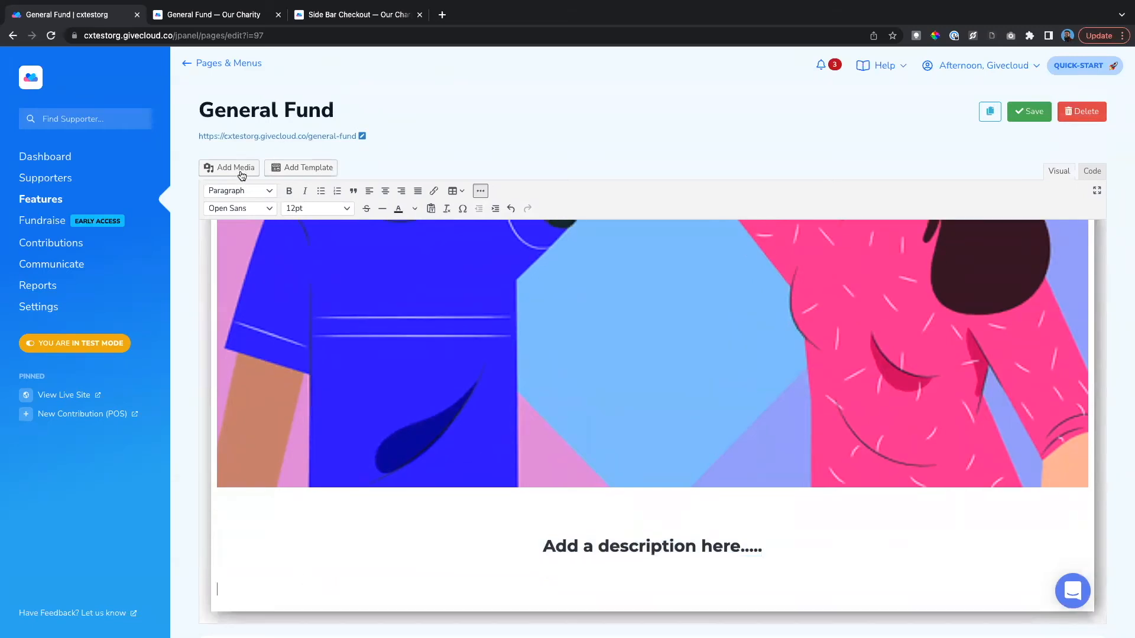
{"action": "left_click", "coordinate": [297, 171]}
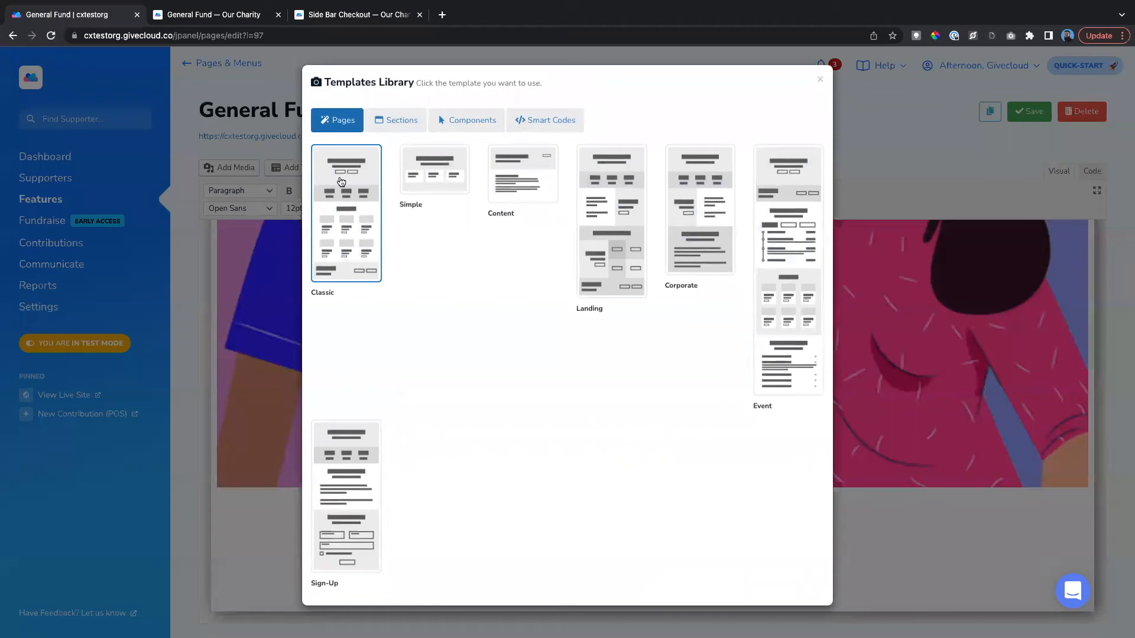
{"action": "left_click", "coordinate": [418, 128]}
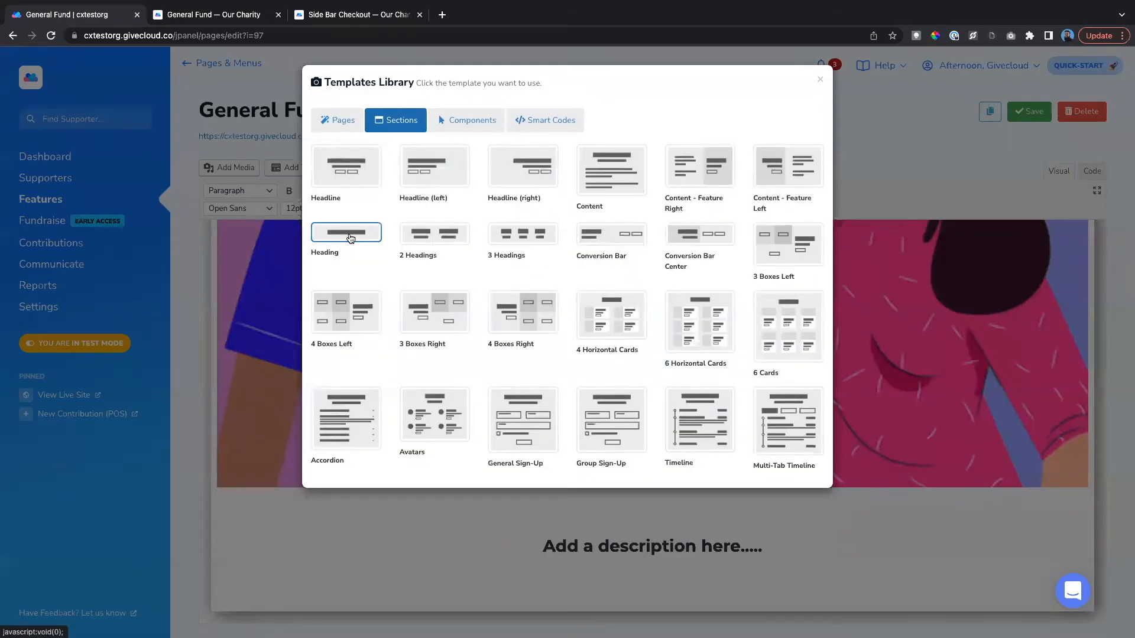
{"action": "left_click", "coordinate": [356, 238]}
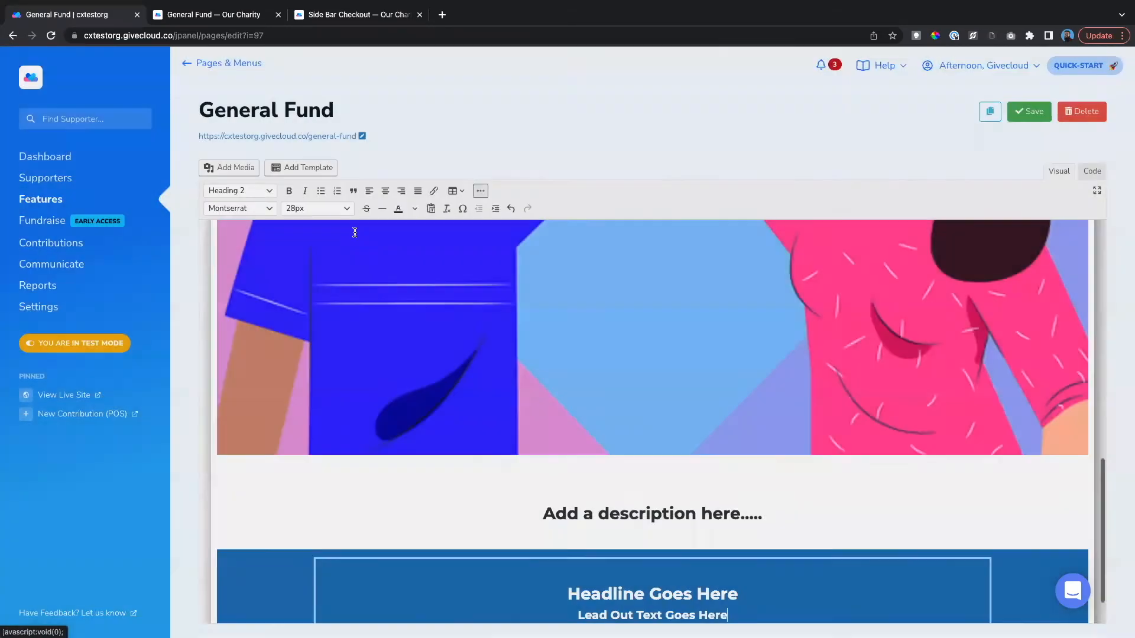
Add the paragraph "Here is some more content....." below the blue headline section.
{"action": "key", "text": "Right"}
{"action": "key", "text": "Return"}
{"action": "key", "text": "Return"}
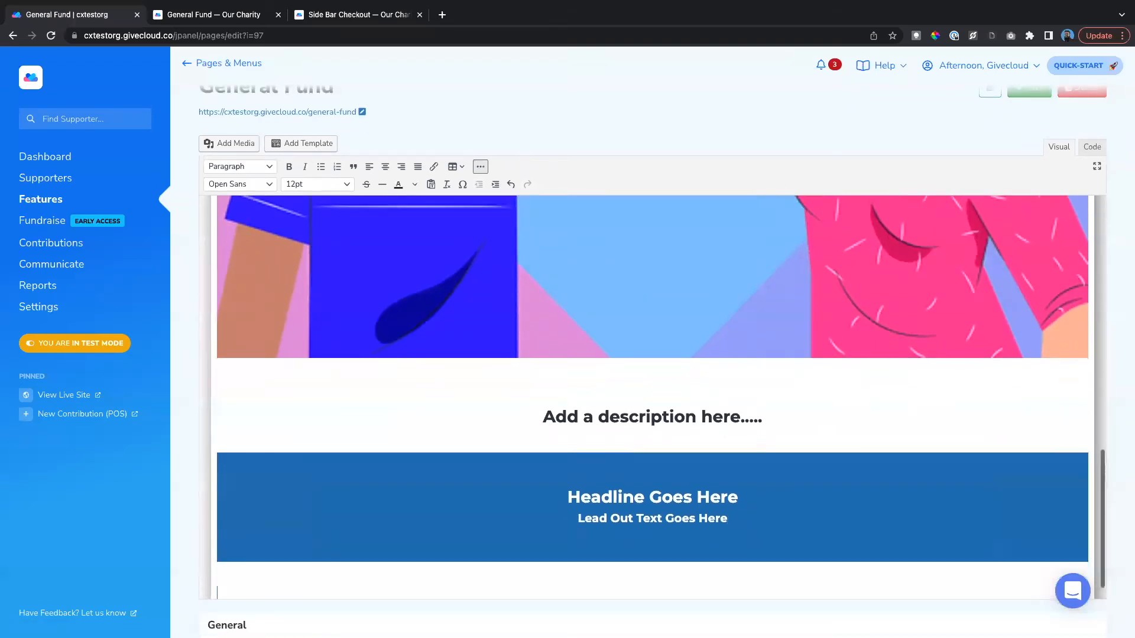
{"action": "scroll", "coordinate": [375, 393], "scroll_direction": "down", "scroll_amount": 3}
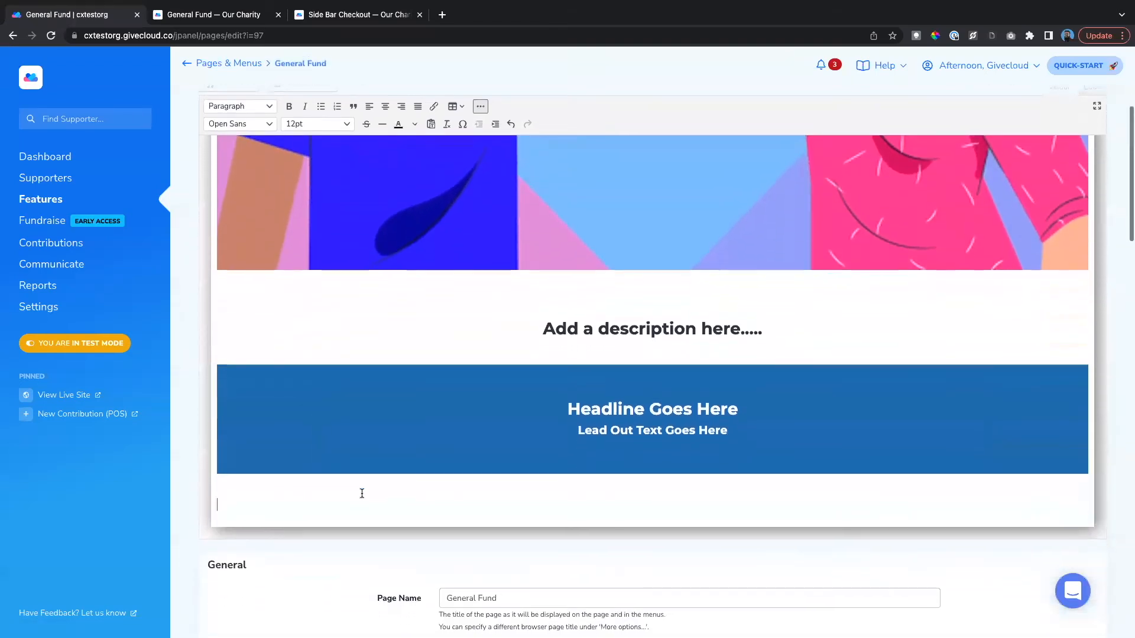
{"action": "type", "text": "Here is some more content....."}
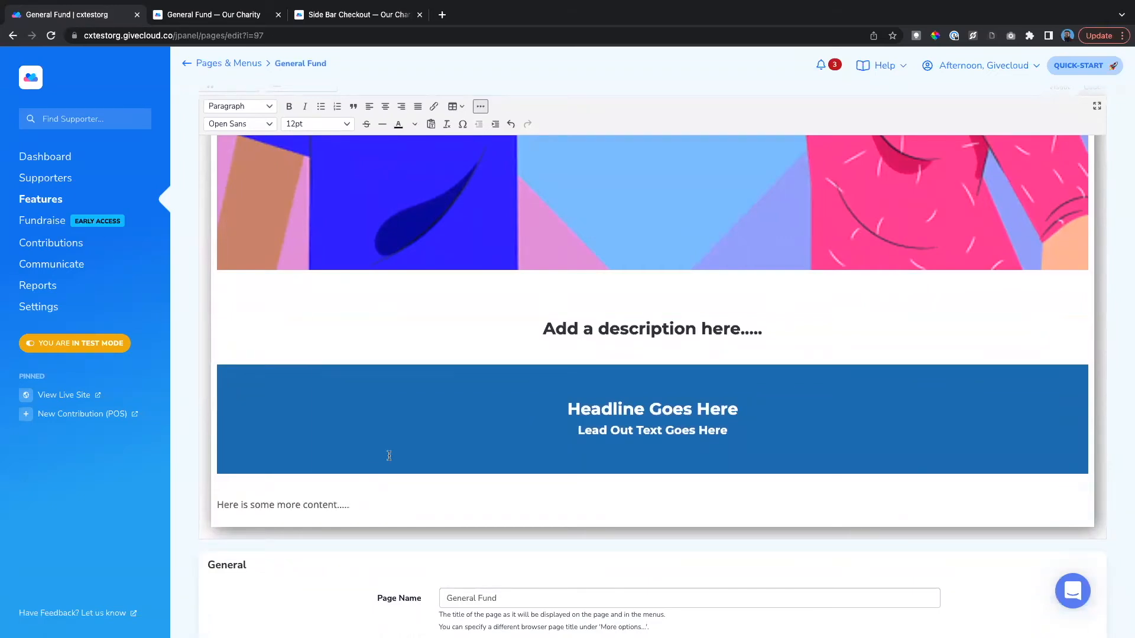
{"action": "scroll", "coordinate": [372, 499], "scroll_direction": "down", "scroll_amount": 1}
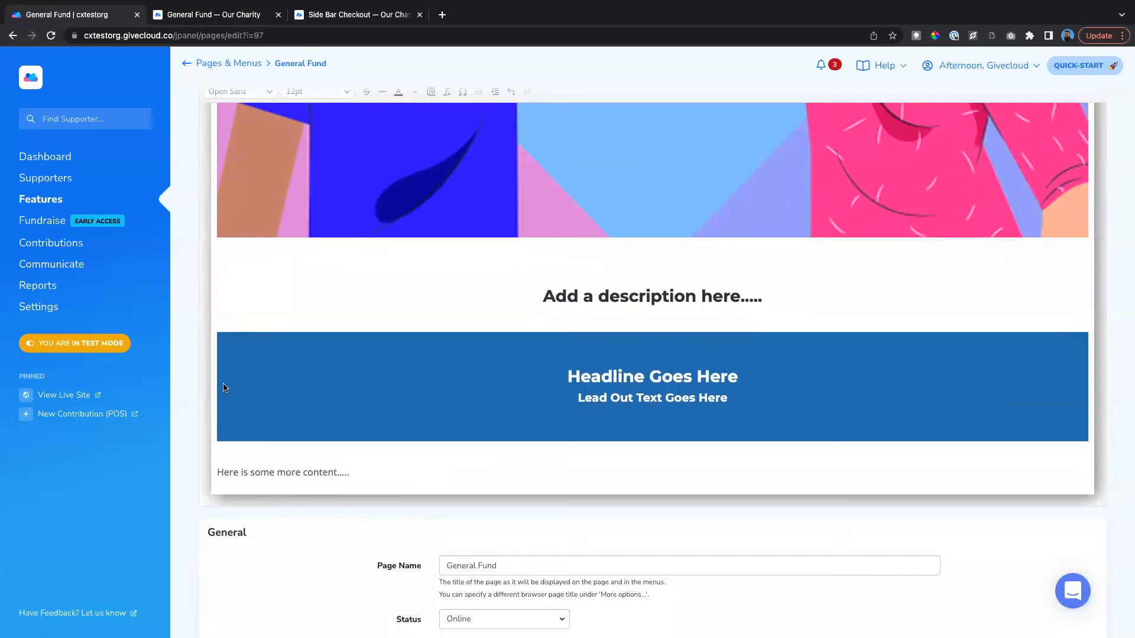
Save the General Fund page with its new content and reload the live page.
{"action": "scroll", "coordinate": [190, 337], "scroll_direction": "up", "scroll_amount": 4}
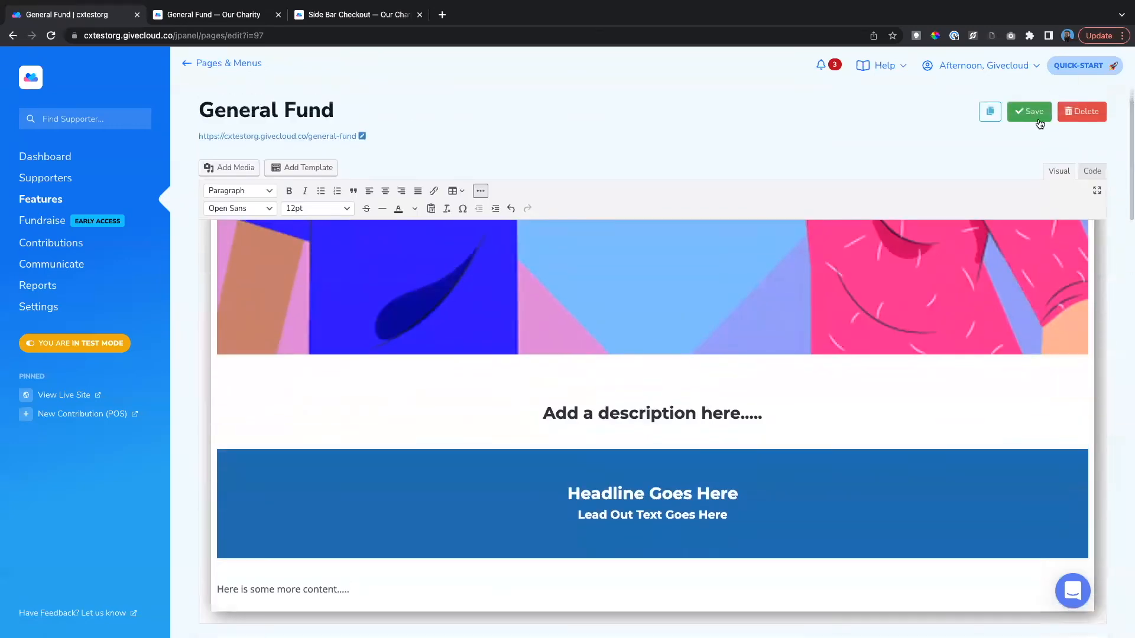
{"action": "left_click", "coordinate": [1030, 114]}
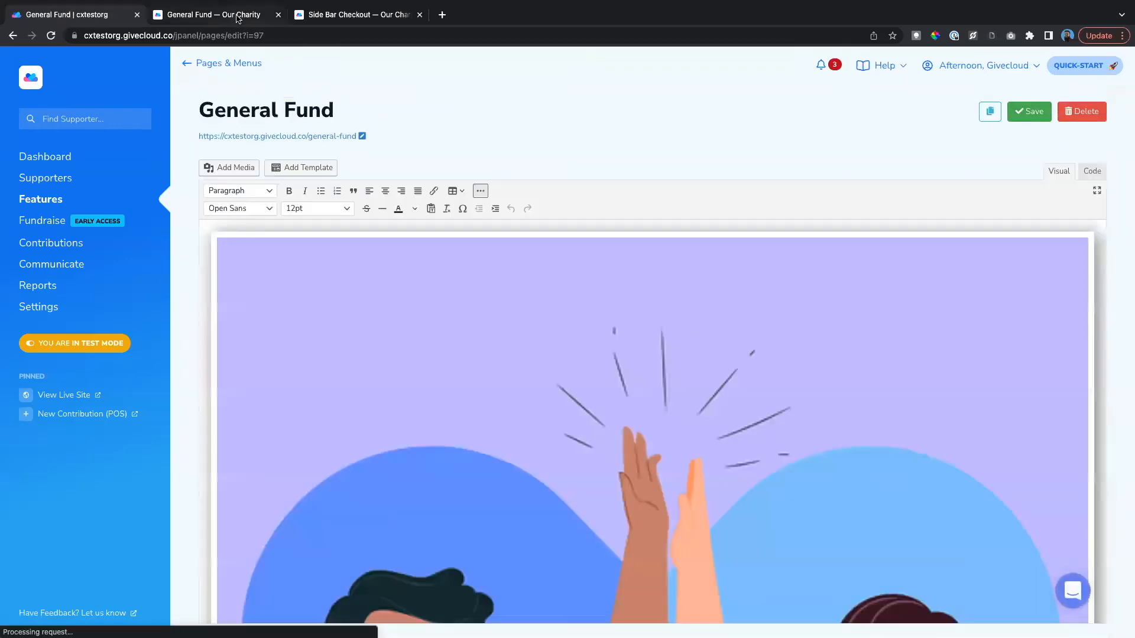
{"action": "left_click", "coordinate": [237, 18]}
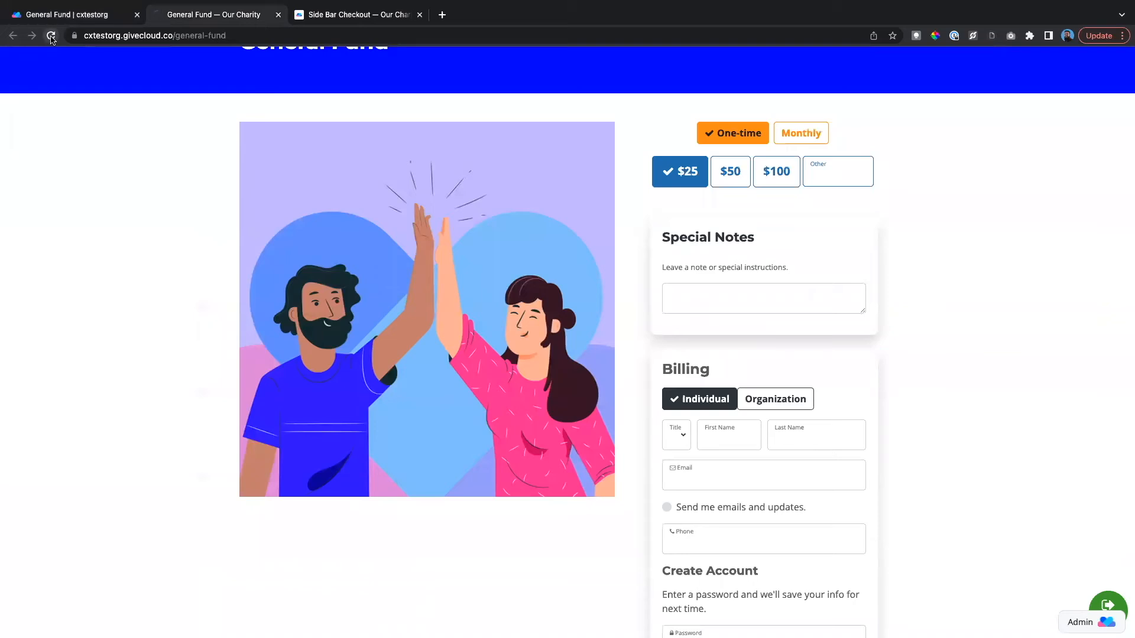
{"action": "left_click", "coordinate": [51, 37]}
Review the image, description, headline banner and extra content beside the donation form on the live page.
{"action": "scroll", "coordinate": [505, 353], "scroll_direction": "down", "scroll_amount": 3}
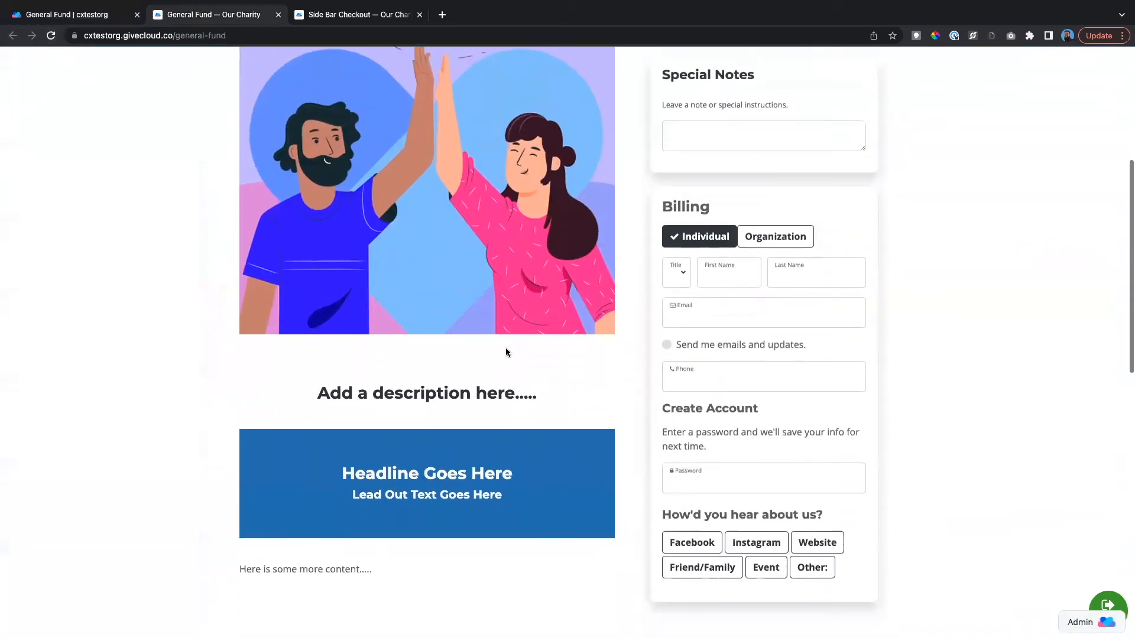
{"action": "scroll", "coordinate": [467, 405], "scroll_direction": "down", "scroll_amount": 3}
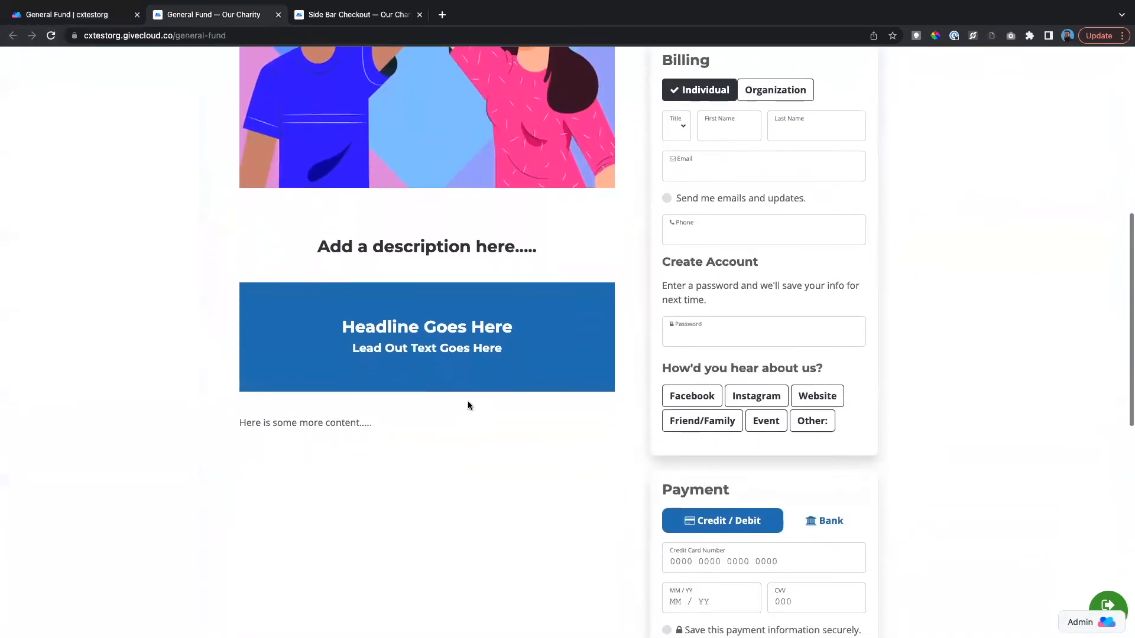
{"action": "scroll", "coordinate": [467, 406], "scroll_direction": "down", "scroll_amount": 1}
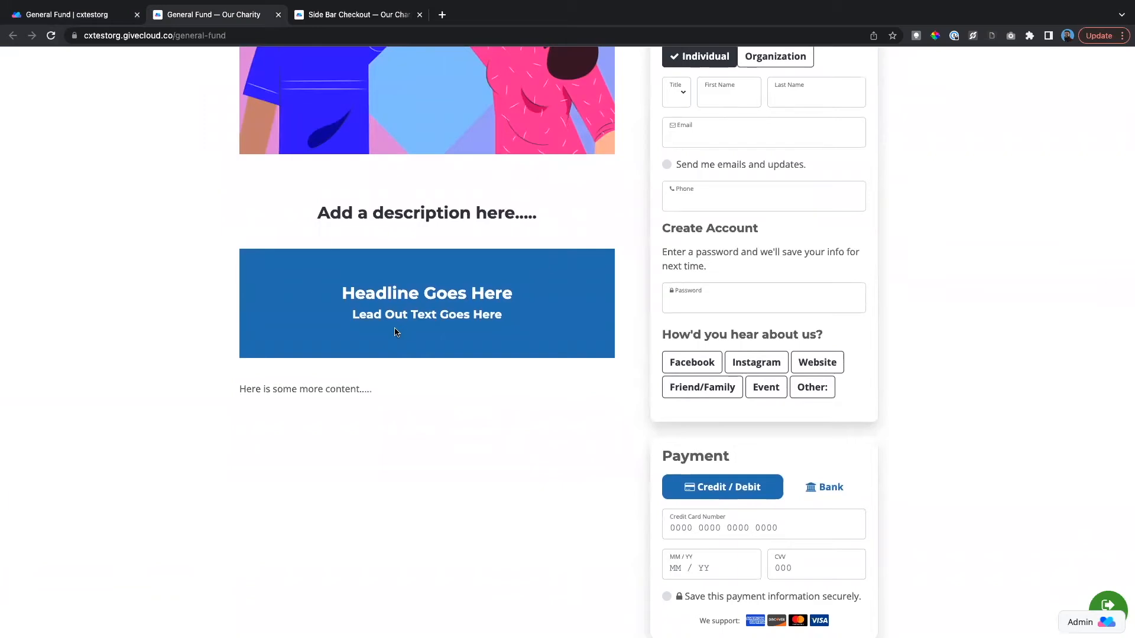
{"action": "scroll", "coordinate": [396, 332], "scroll_direction": "down", "scroll_amount": 4}
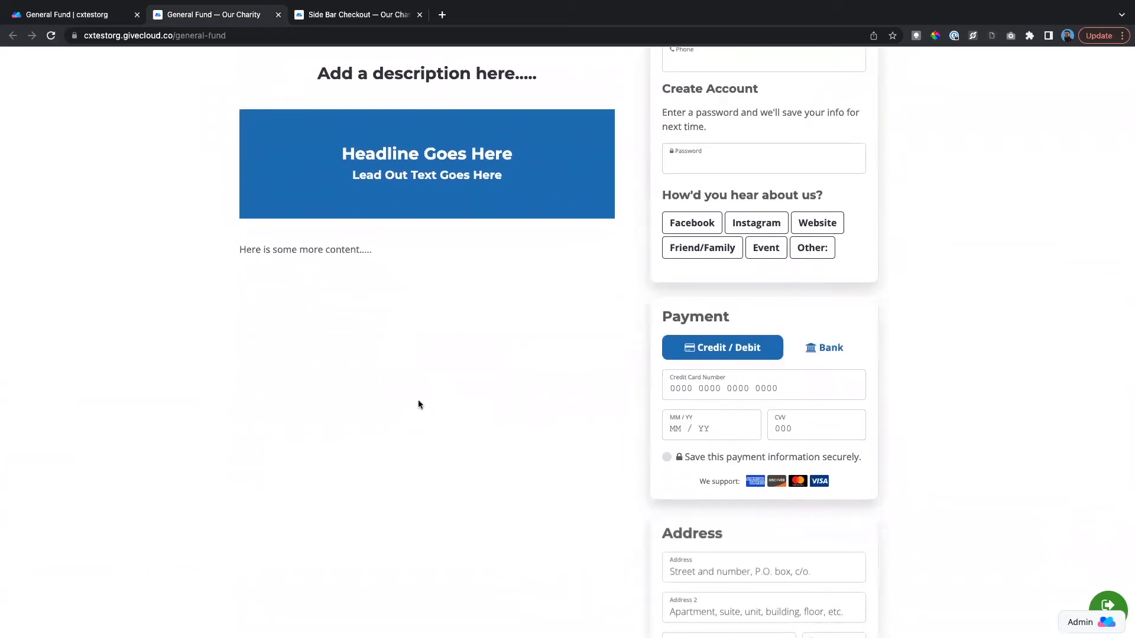
{"action": "scroll", "coordinate": [418, 402], "scroll_direction": "up", "scroll_amount": 3}
{"action": "scroll", "coordinate": [408, 405], "scroll_direction": "down", "scroll_amount": 3}
{"action": "scroll", "coordinate": [391, 412], "scroll_direction": "up", "scroll_amount": 10}
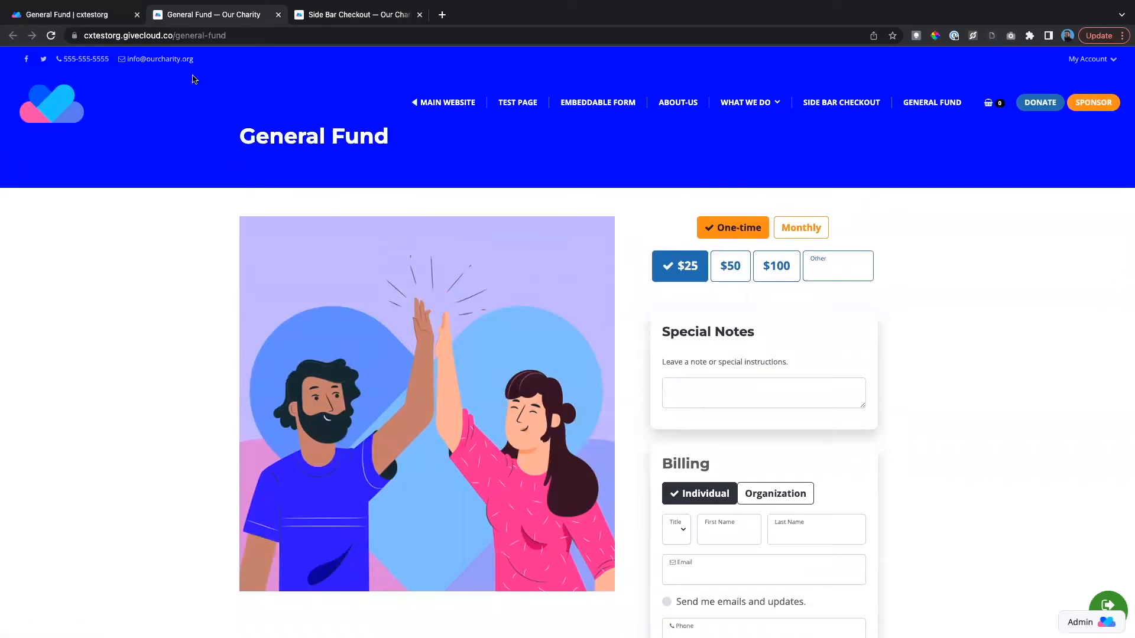
Examine the General Fund page's editor settings, including the navigation, Side-Bar Checkout product, Sidebar Location and override options.
{"action": "left_click", "coordinate": [104, 18]}
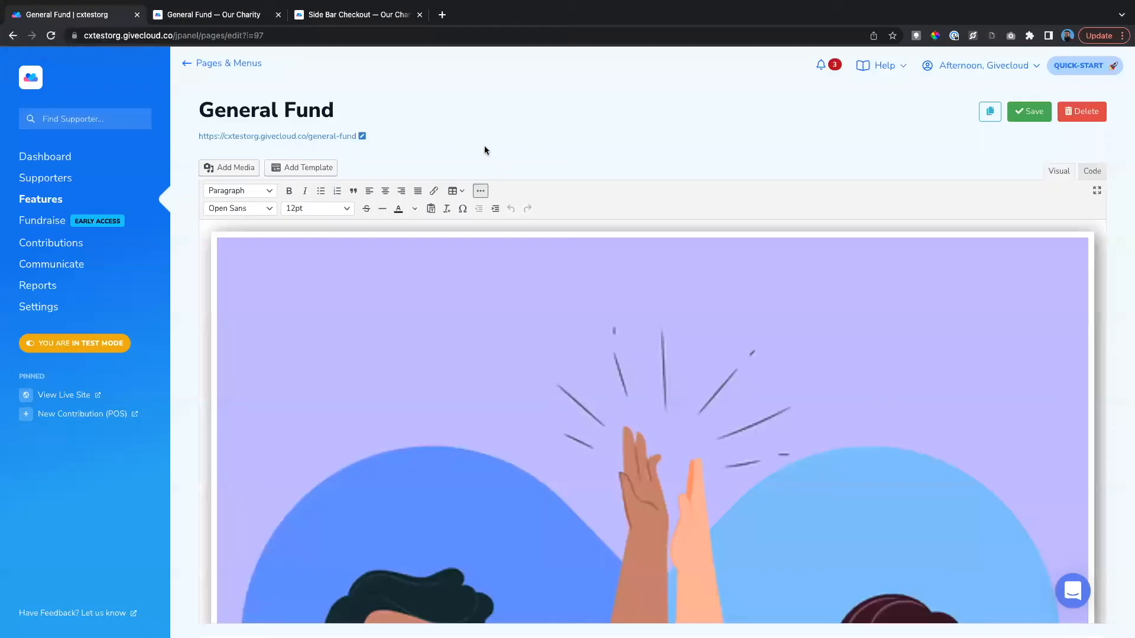
{"action": "scroll", "coordinate": [235, 366], "scroll_direction": "down", "scroll_amount": 3}
{"action": "scroll", "coordinate": [193, 337], "scroll_direction": "up", "scroll_amount": 3}
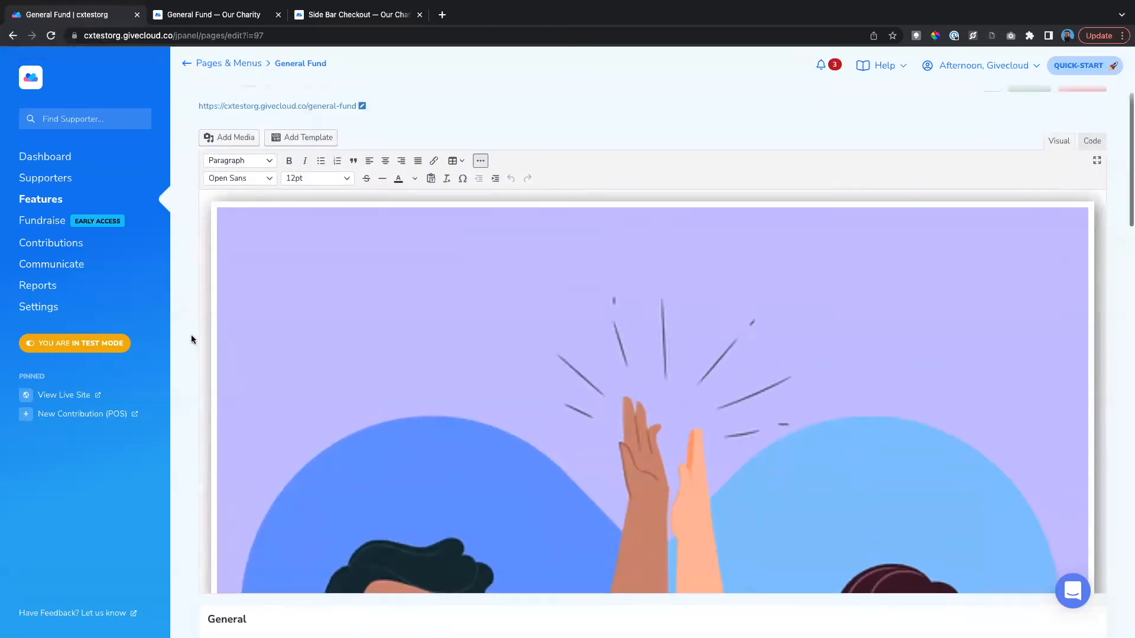
{"action": "scroll", "coordinate": [185, 338], "scroll_direction": "down", "scroll_amount": 5}
{"action": "scroll", "coordinate": [185, 341], "scroll_direction": "down", "scroll_amount": 15}
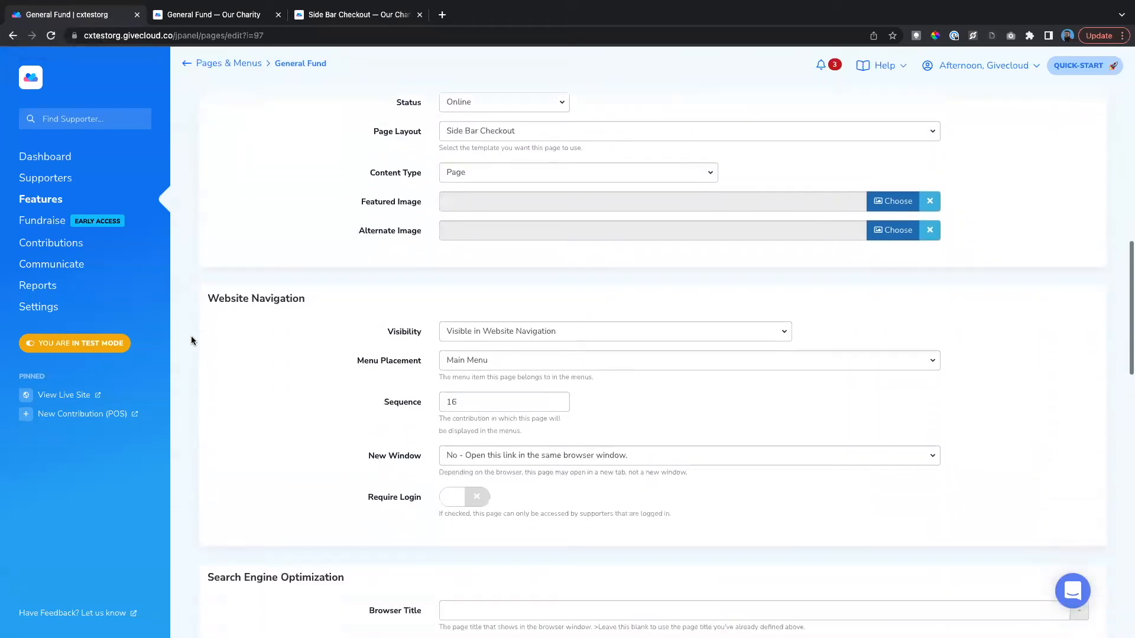
{"action": "scroll", "coordinate": [201, 338], "scroll_direction": "down", "scroll_amount": 3}
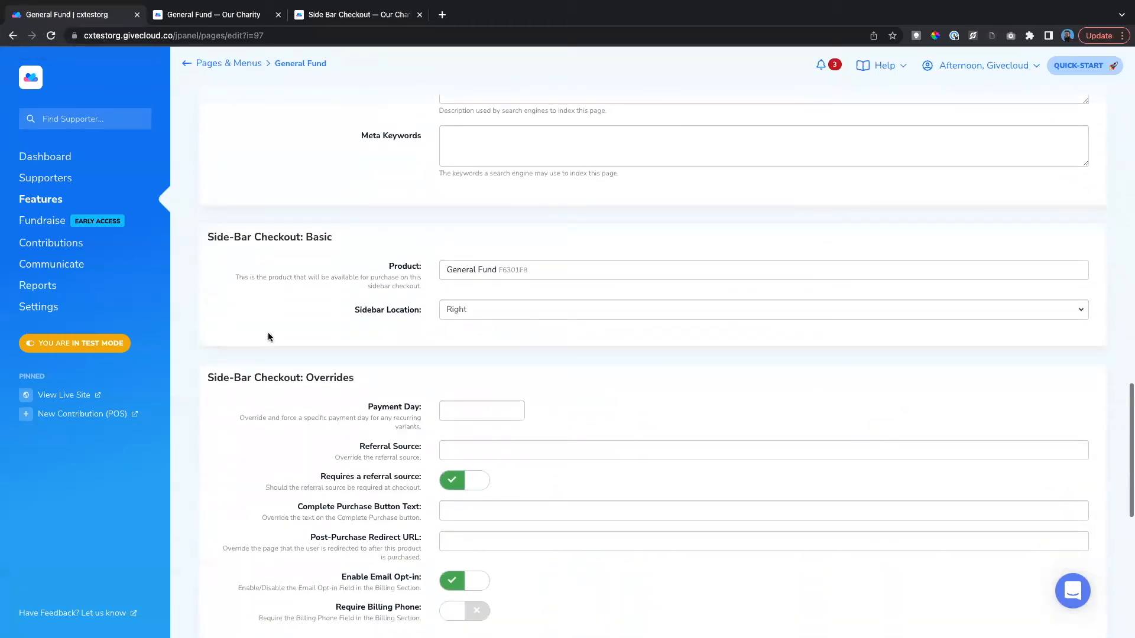
{"action": "scroll", "coordinate": [271, 328], "scroll_direction": "down", "scroll_amount": 1}
{"action": "scroll", "coordinate": [338, 297], "scroll_direction": "down", "scroll_amount": 1}
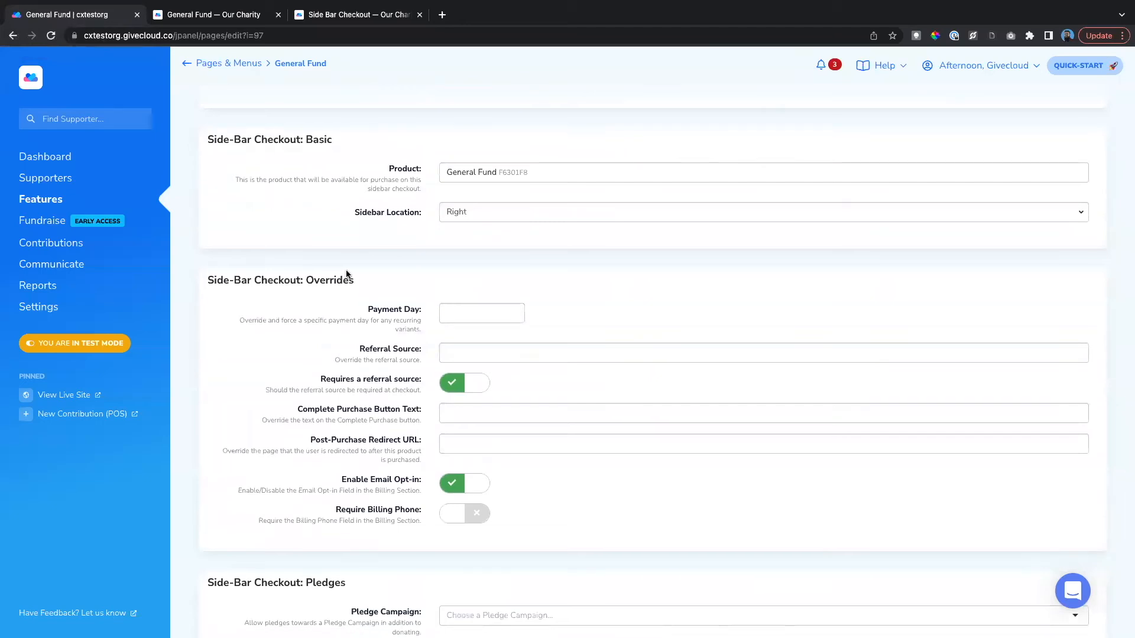
{"action": "scroll", "coordinate": [381, 228], "scroll_direction": "down", "scroll_amount": 1}
{"action": "scroll", "coordinate": [378, 213], "scroll_direction": "up", "scroll_amount": 1}
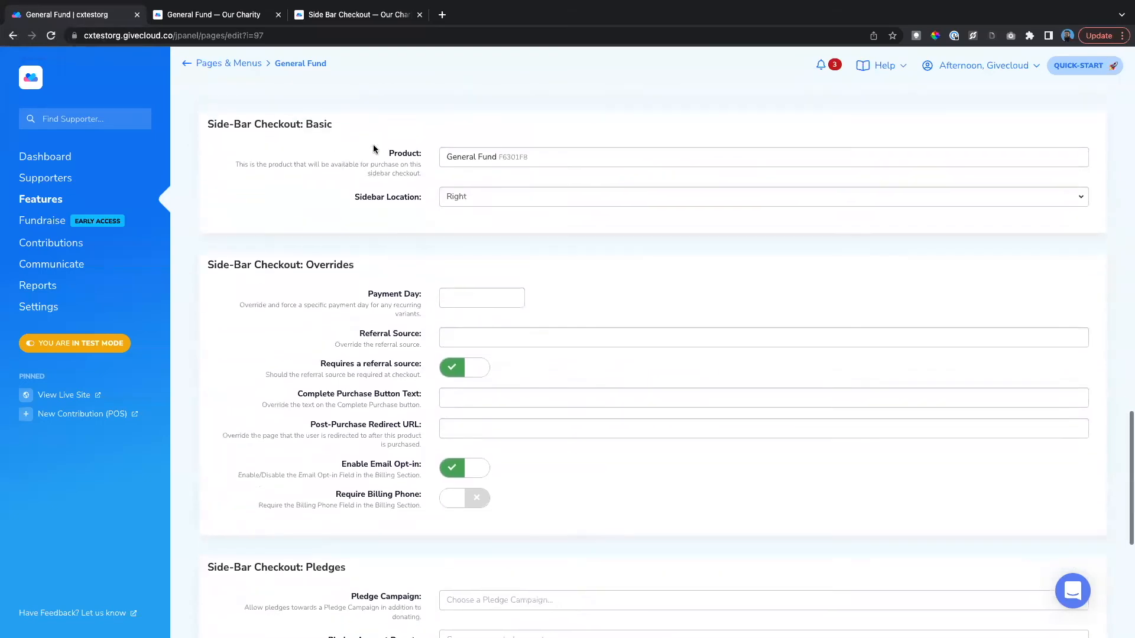
{"action": "left_click_drag", "start_coordinate": [361, 200], "coordinate": [426, 201]}
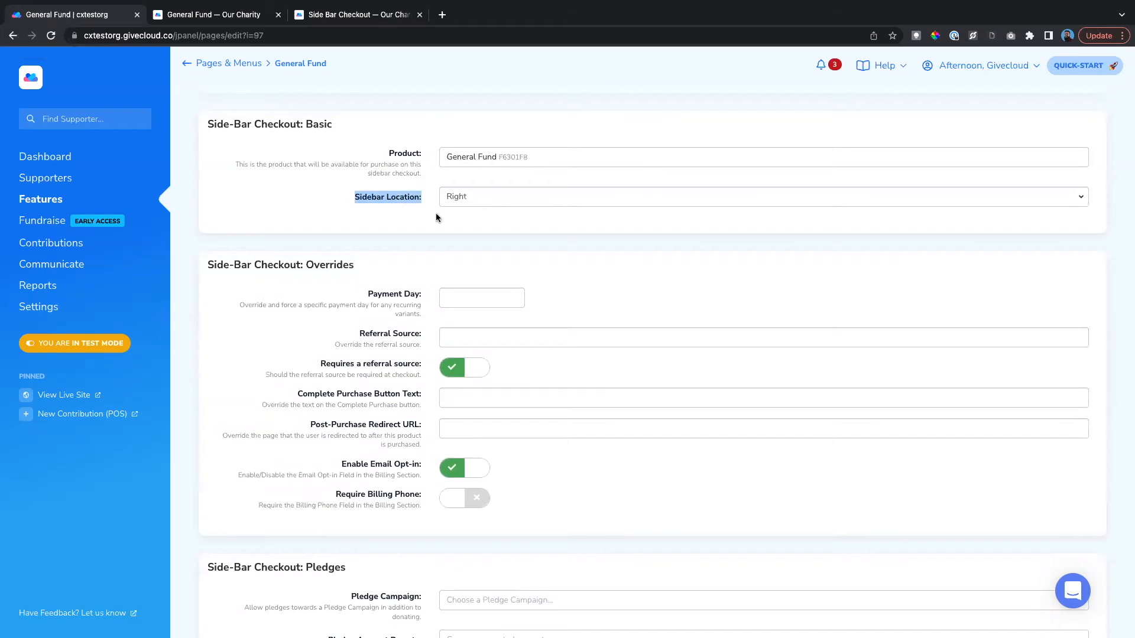
{"action": "scroll", "coordinate": [361, 257], "scroll_direction": "down", "scroll_amount": 2}
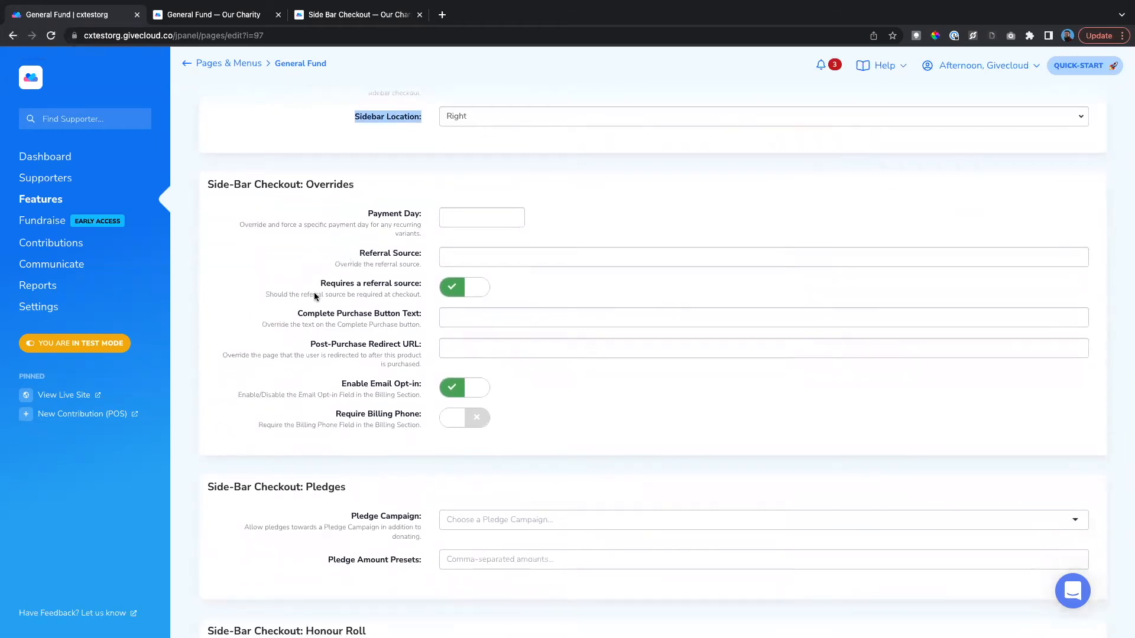
Compare the Requires a referral source setting with the "How'd you hear about us?" options on the live General Fund page.
{"action": "left_click_drag", "start_coordinate": [318, 287], "coordinate": [420, 286]}
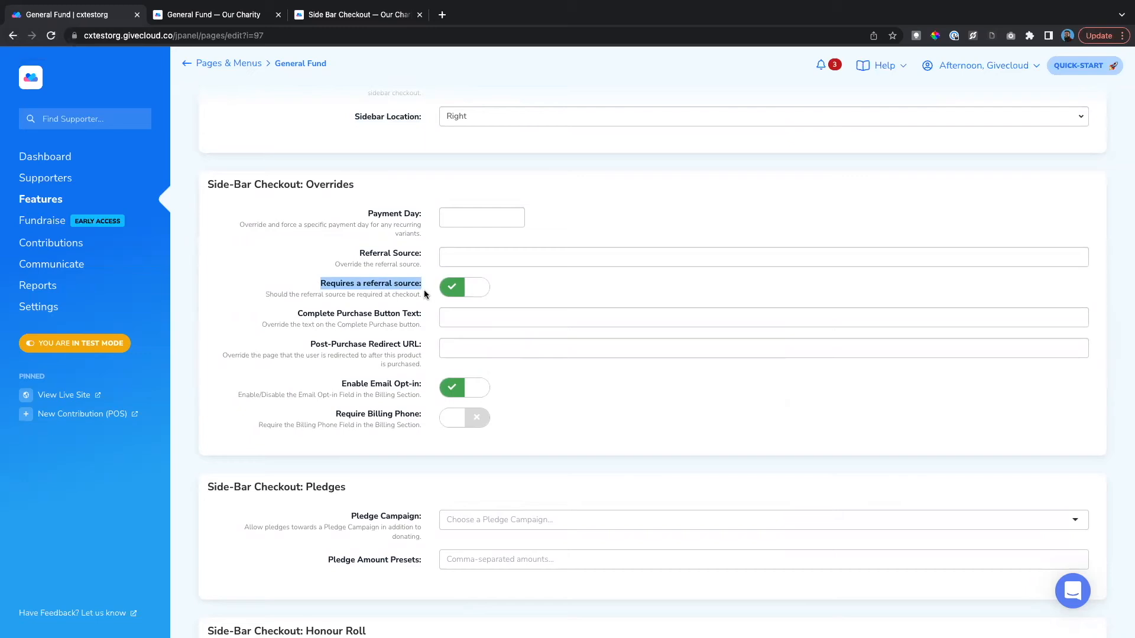
{"action": "left_click", "coordinate": [216, 15]}
{"action": "scroll", "coordinate": [828, 447], "scroll_direction": "down", "scroll_amount": 8}
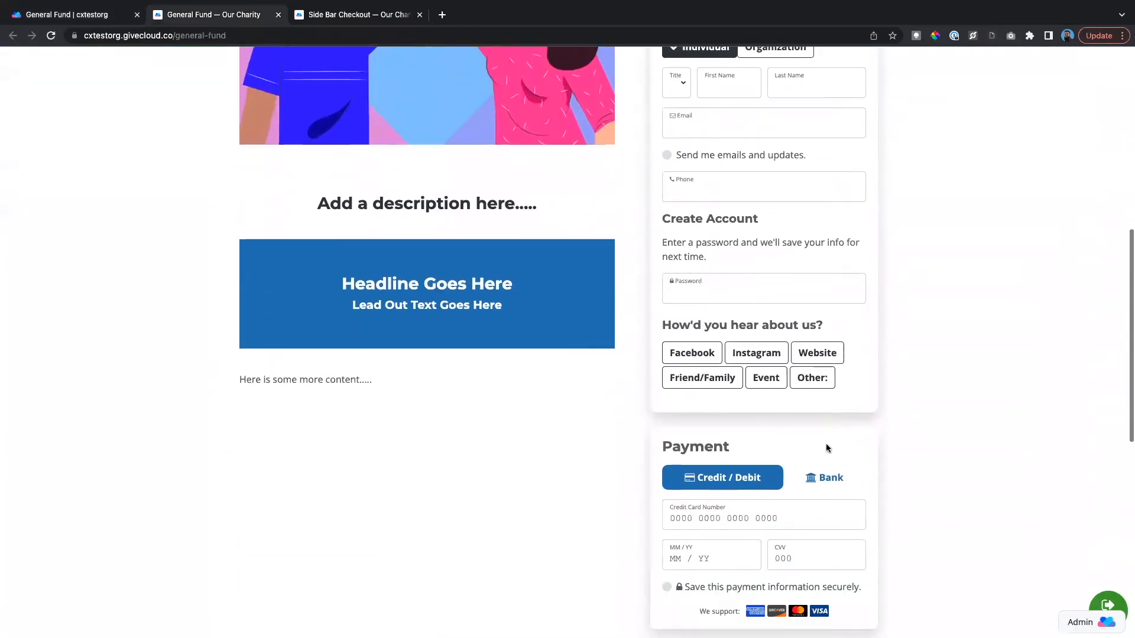
{"action": "scroll", "coordinate": [828, 448], "scroll_direction": "down", "scroll_amount": 3}
{"action": "left_click_drag", "start_coordinate": [672, 144], "coordinate": [811, 197]}
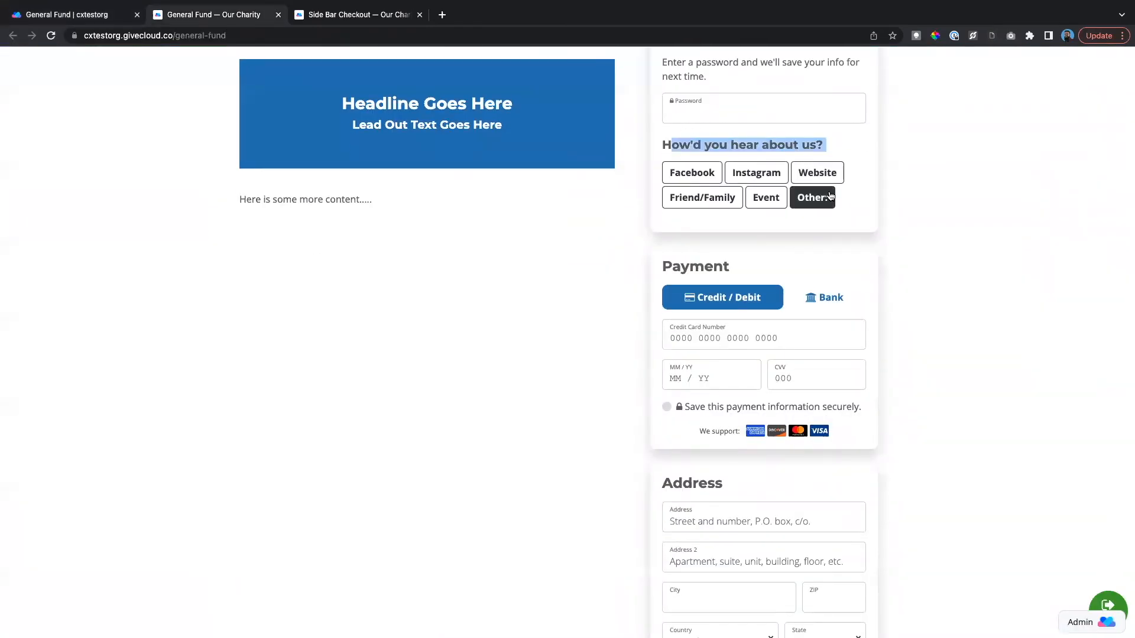
Check the donate button on the live page and set the Complete Purchase Button Text override to "Give".
{"action": "left_click", "coordinate": [116, 22]}
{"action": "scroll", "coordinate": [367, 321], "scroll_direction": "down", "scroll_amount": 1}
{"action": "left_click_drag", "start_coordinate": [307, 261], "coordinate": [390, 267]}
{"action": "left_click", "coordinate": [234, 16]}
{"action": "scroll", "coordinate": [863, 448], "scroll_direction": "down", "scroll_amount": 6}
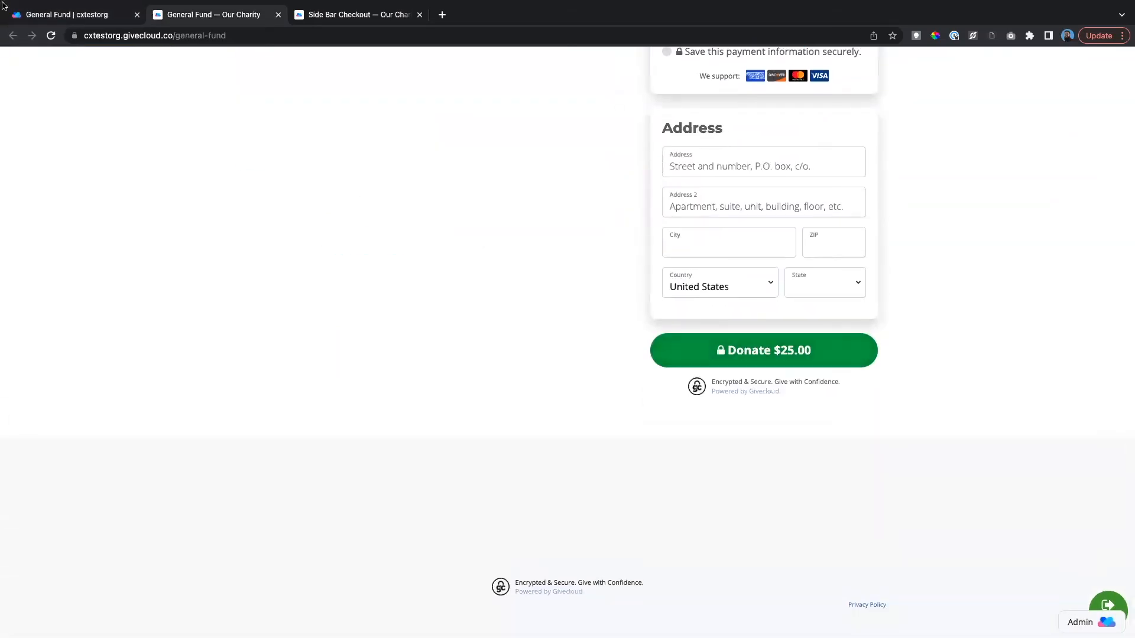
{"action": "left_click", "coordinate": [73, 16]}
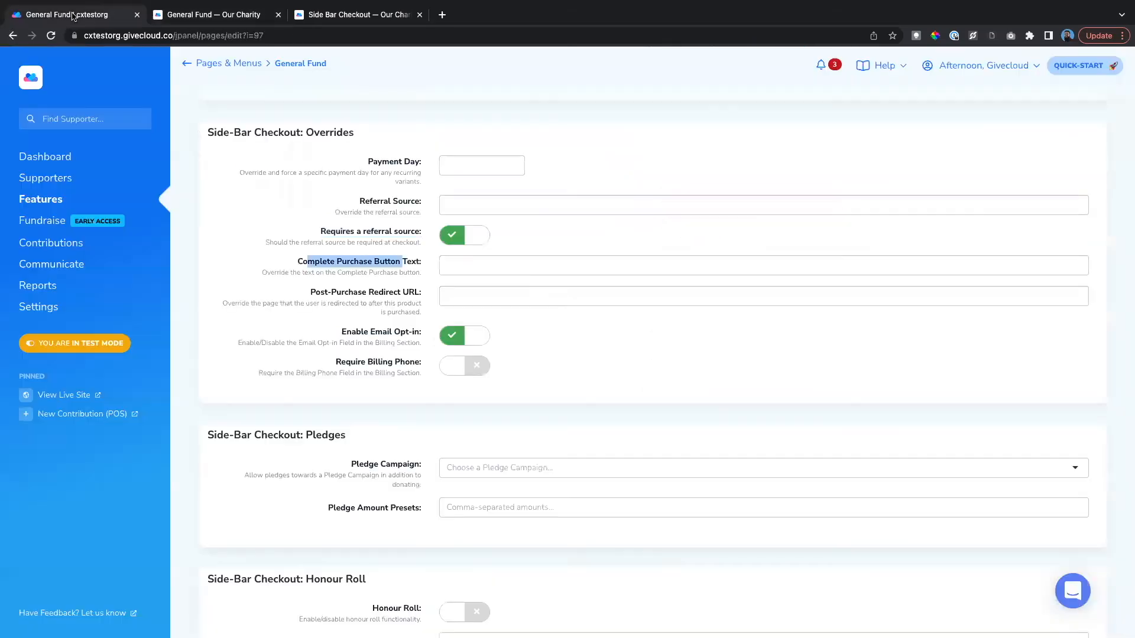
{"action": "left_click", "coordinate": [478, 271]}
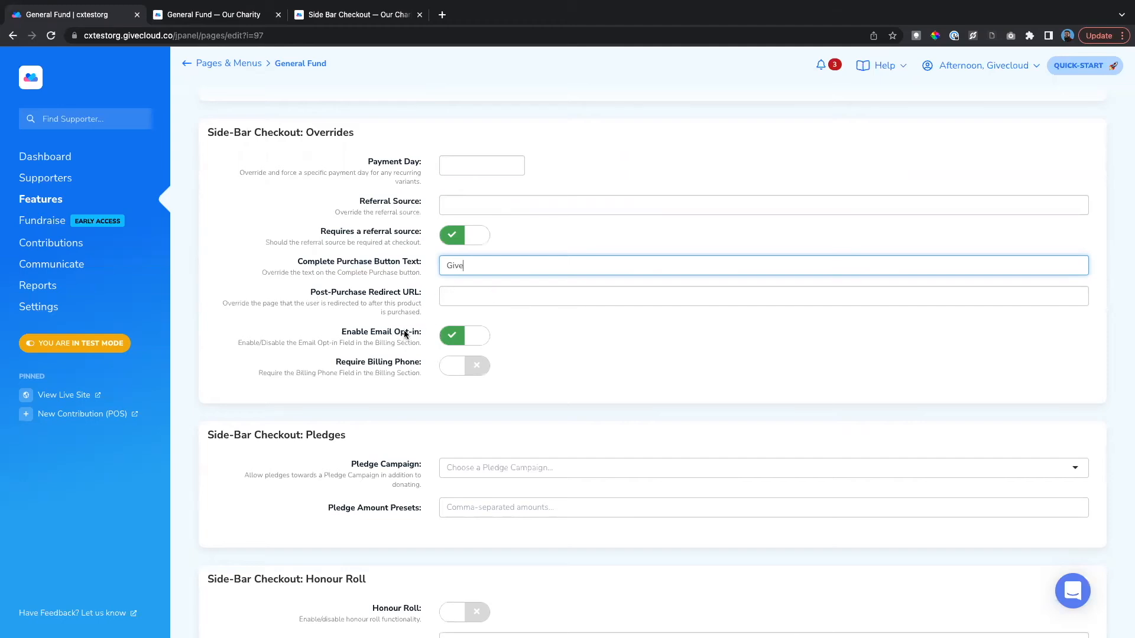
Compare the Enable Email Opt-in setting with the "Send me emails and updates" option in the live form's Billing section.
{"action": "scroll", "coordinate": [403, 330], "scroll_direction": "down", "scroll_amount": 1}
{"action": "scroll", "coordinate": [403, 330], "scroll_direction": "up", "scroll_amount": 1}
{"action": "left_click_drag", "start_coordinate": [342, 306], "coordinate": [421, 310]}
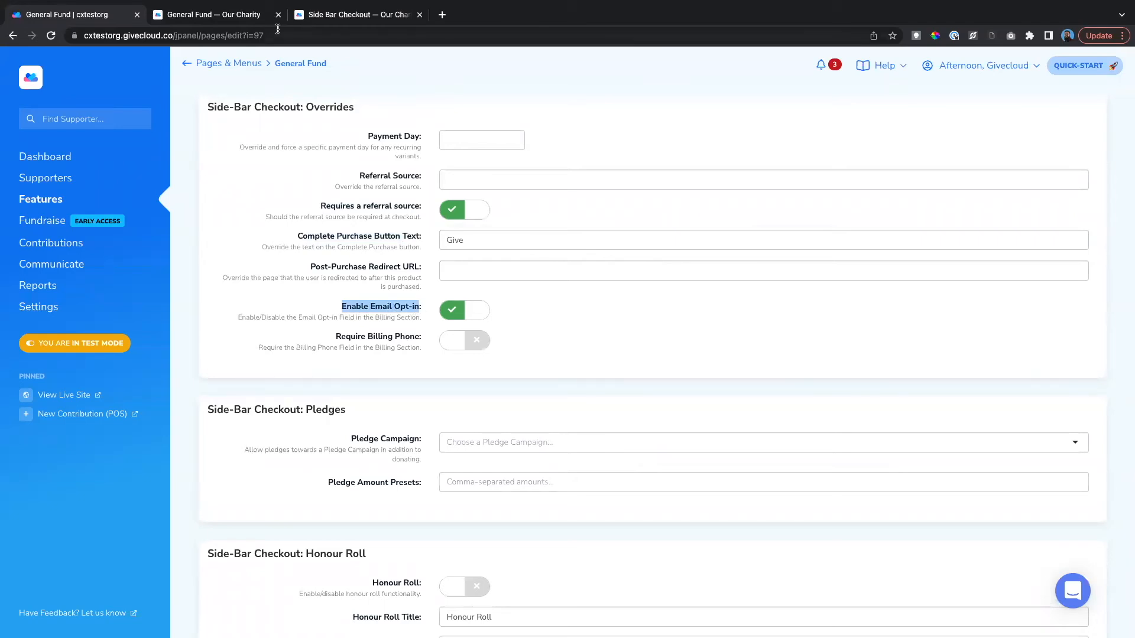
{"action": "left_click", "coordinate": [230, 16]}
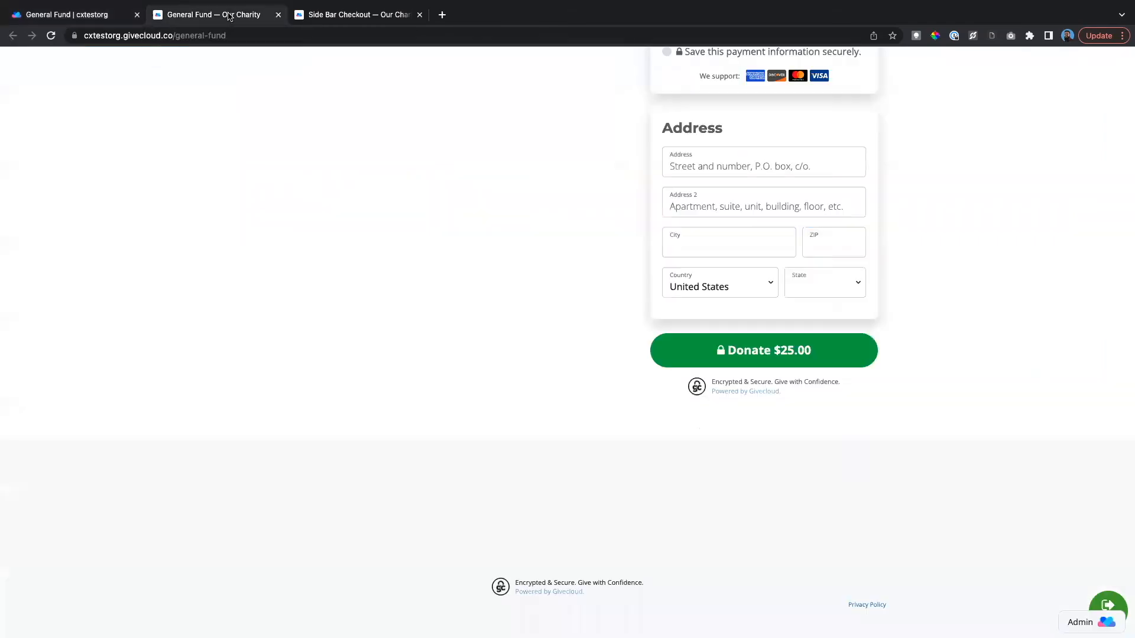
{"action": "scroll", "coordinate": [681, 199], "scroll_direction": "up", "scroll_amount": 9}
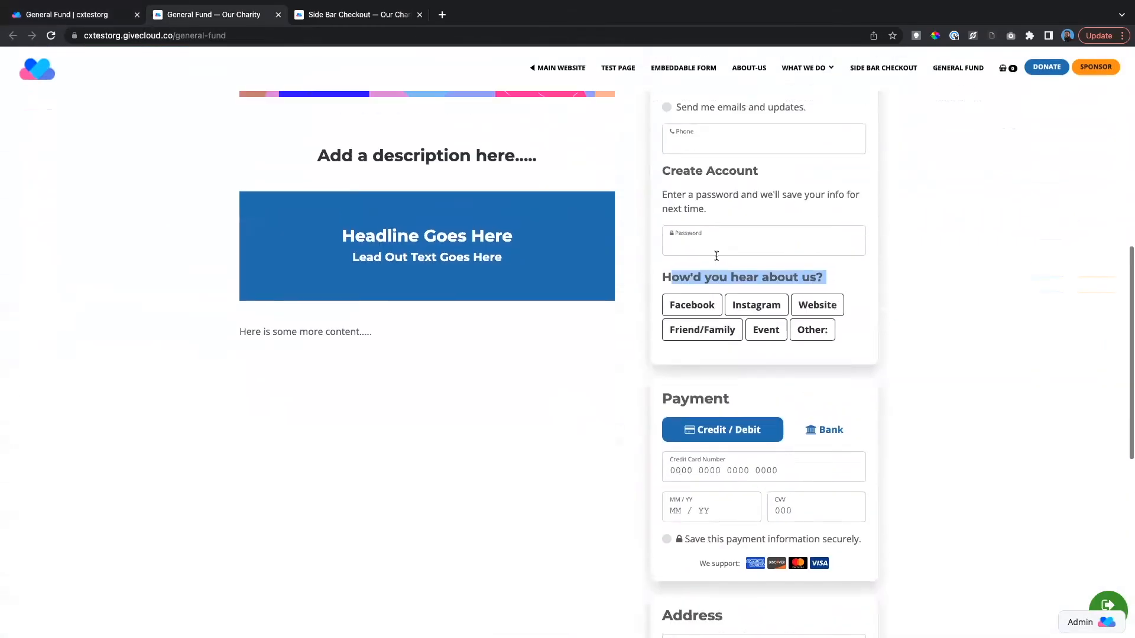
{"action": "scroll", "coordinate": [716, 258], "scroll_direction": "down", "scroll_amount": 1}
{"action": "scroll", "coordinate": [717, 254], "scroll_direction": "up", "scroll_amount": 5}
{"action": "left_click_drag", "start_coordinate": [686, 383], "coordinate": [830, 383]}
Examine the Require Billing Phone, Pledges and Honour Roll settings in the General Fund page editor.
{"action": "left_click", "coordinate": [116, 15]}
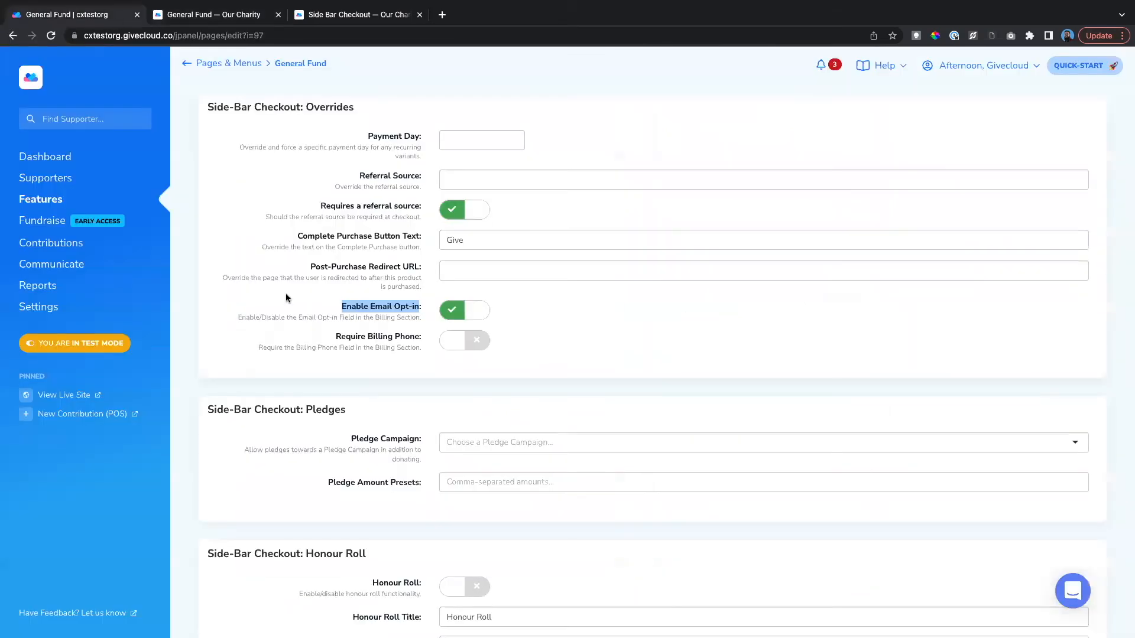
{"action": "scroll", "coordinate": [373, 308], "scroll_direction": "down", "scroll_amount": 1}
{"action": "left_click_drag", "start_coordinate": [336, 298], "coordinate": [420, 305]}
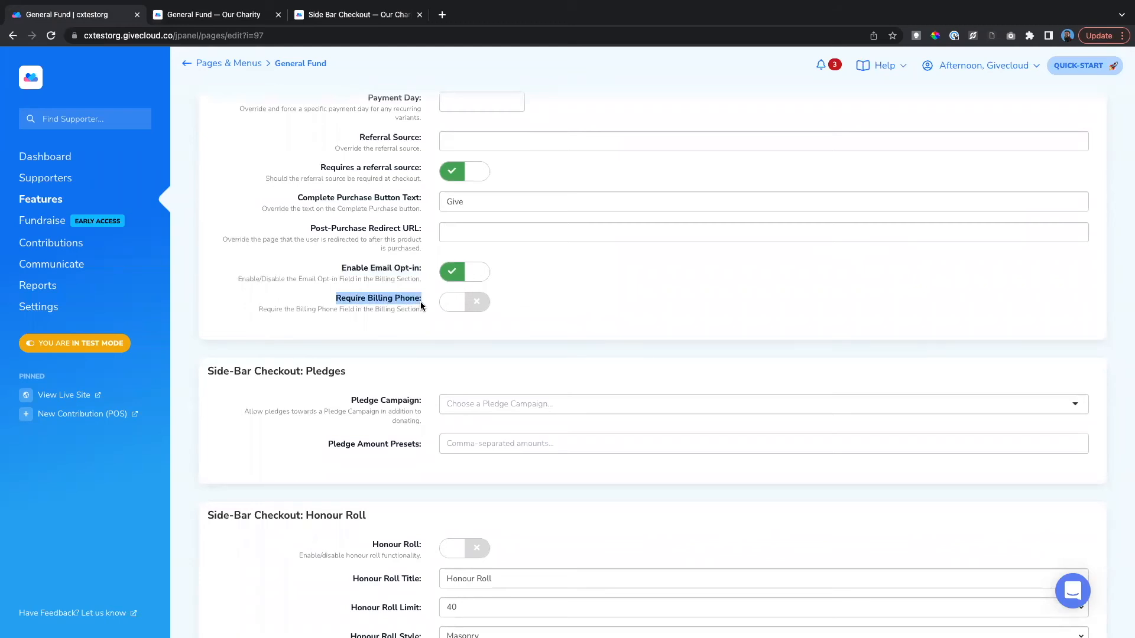
{"action": "scroll", "coordinate": [422, 306], "scroll_direction": "down", "scroll_amount": 2}
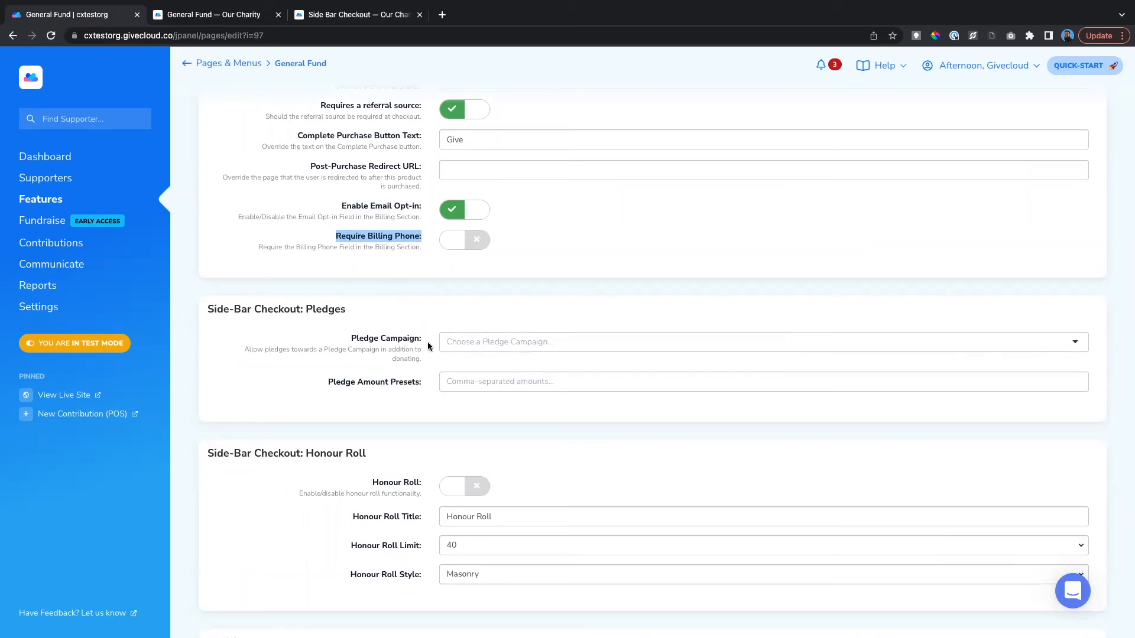
{"action": "scroll", "coordinate": [424, 345], "scroll_direction": "down", "scroll_amount": 4}
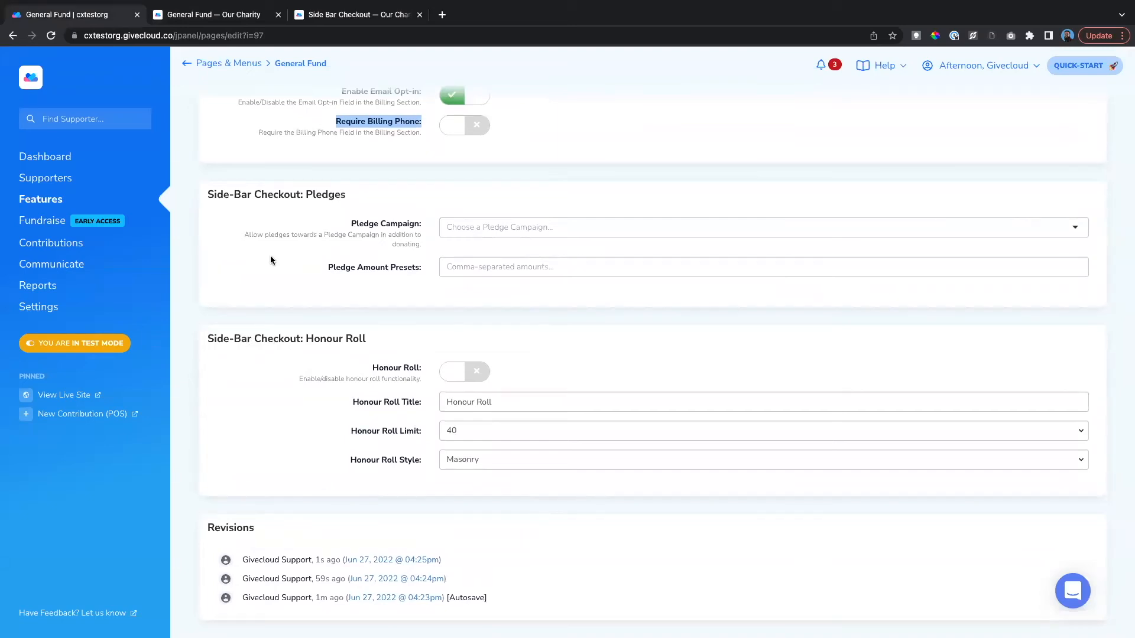
{"action": "scroll", "coordinate": [404, 371], "scroll_direction": "up", "scroll_amount": 1}
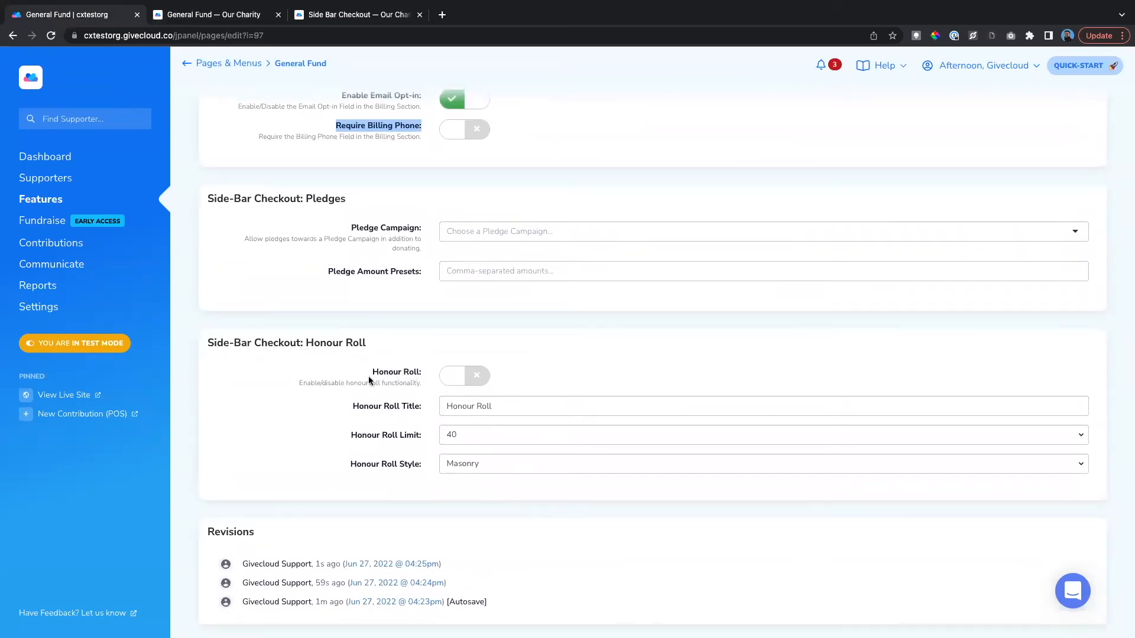
{"action": "left_click_drag", "start_coordinate": [366, 372], "coordinate": [428, 374]}
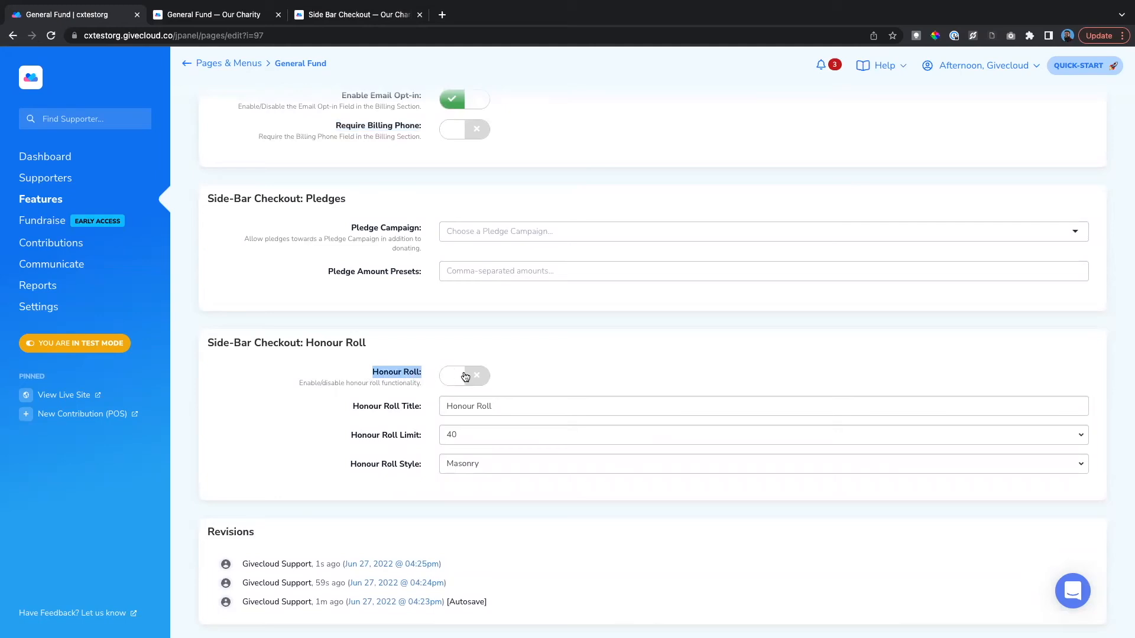
Review the live General Fund page's image, description, headline banner and donation form from the header to the referral options.
{"action": "left_click", "coordinate": [228, 16]}
{"action": "scroll", "coordinate": [510, 230], "scroll_direction": "up", "scroll_amount": 1}
{"action": "scroll", "coordinate": [510, 229], "scroll_direction": "down", "scroll_amount": 2}
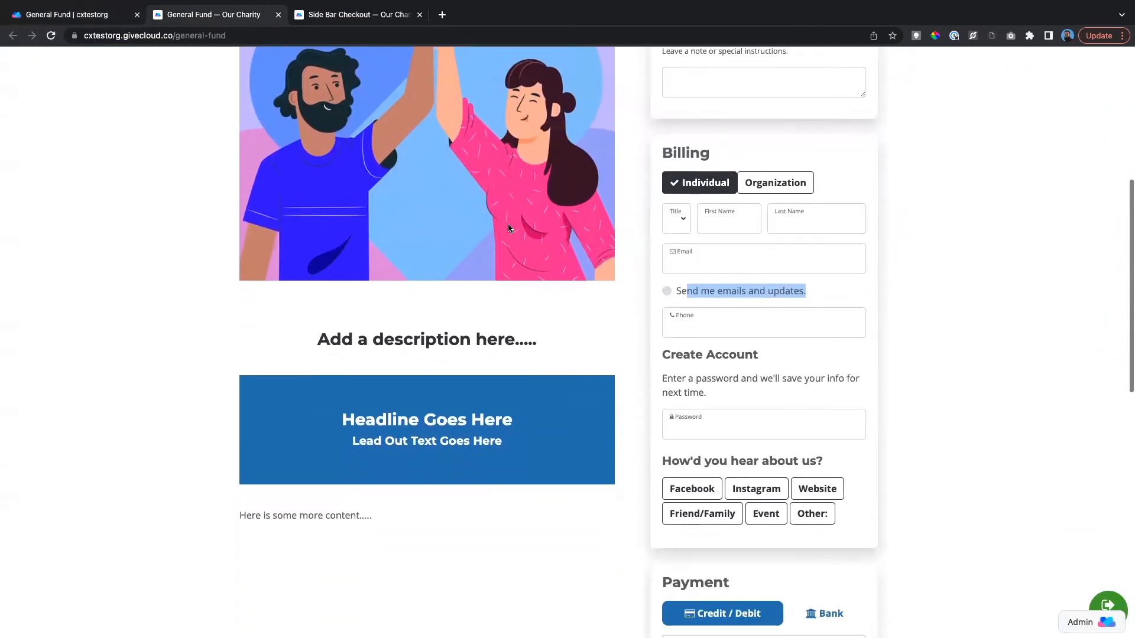
{"action": "scroll", "coordinate": [510, 229], "scroll_direction": "up", "scroll_amount": 6}
{"action": "scroll", "coordinate": [510, 229], "scroll_direction": "down", "scroll_amount": 3}
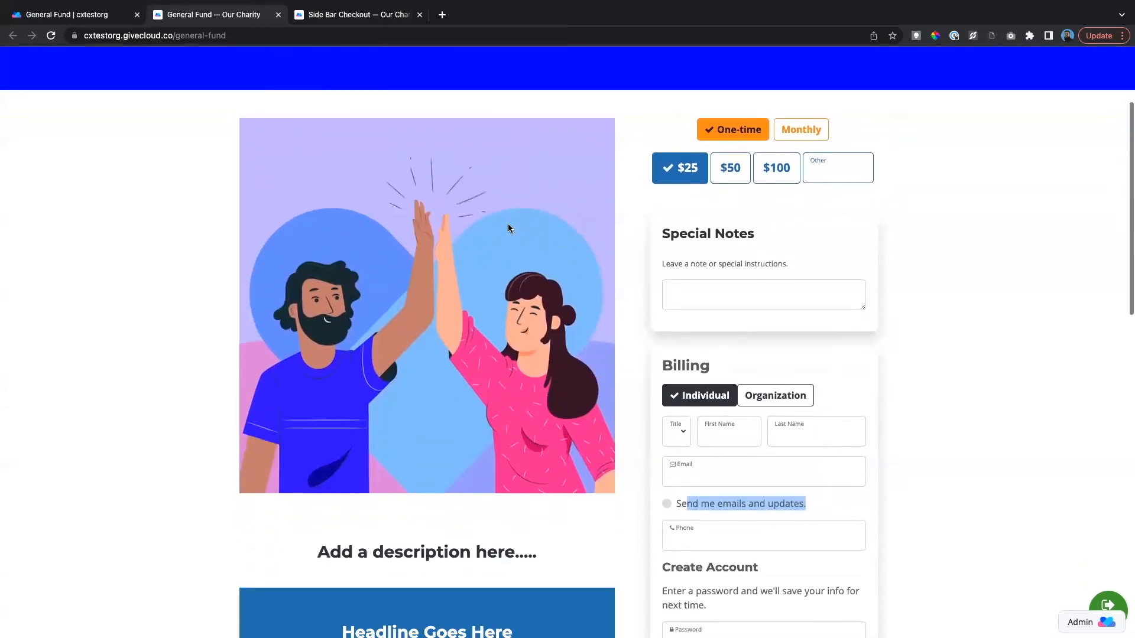
{"action": "scroll", "coordinate": [509, 229], "scroll_direction": "down", "scroll_amount": 1}
{"action": "scroll", "coordinate": [618, 213], "scroll_direction": "up", "scroll_amount": 3}
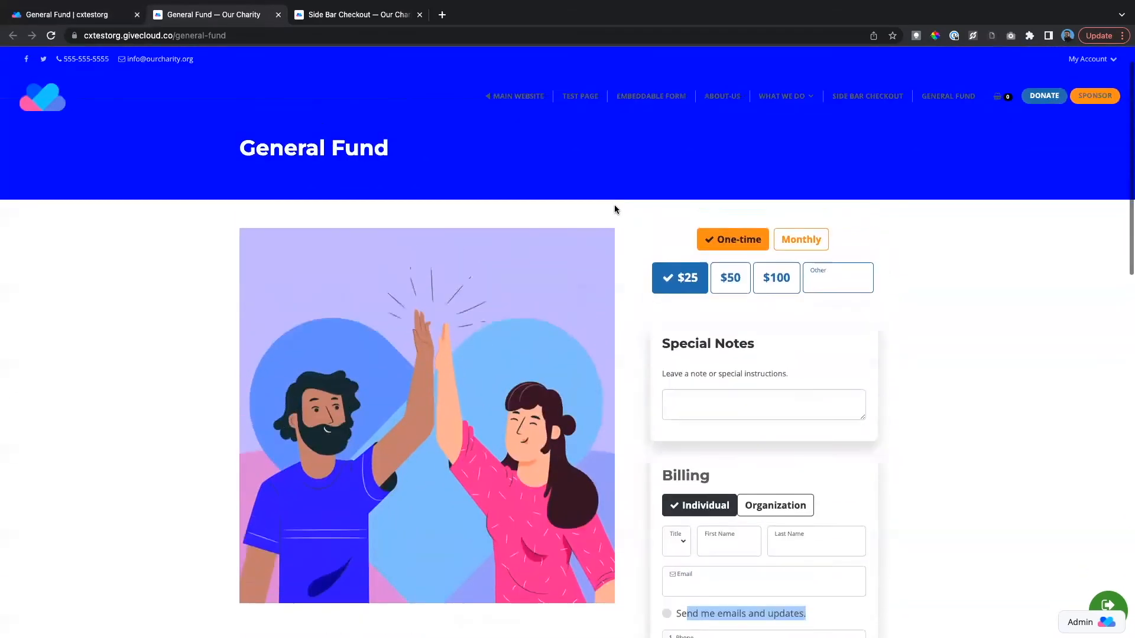
{"action": "scroll", "coordinate": [404, 232], "scroll_direction": "down", "scroll_amount": 2}
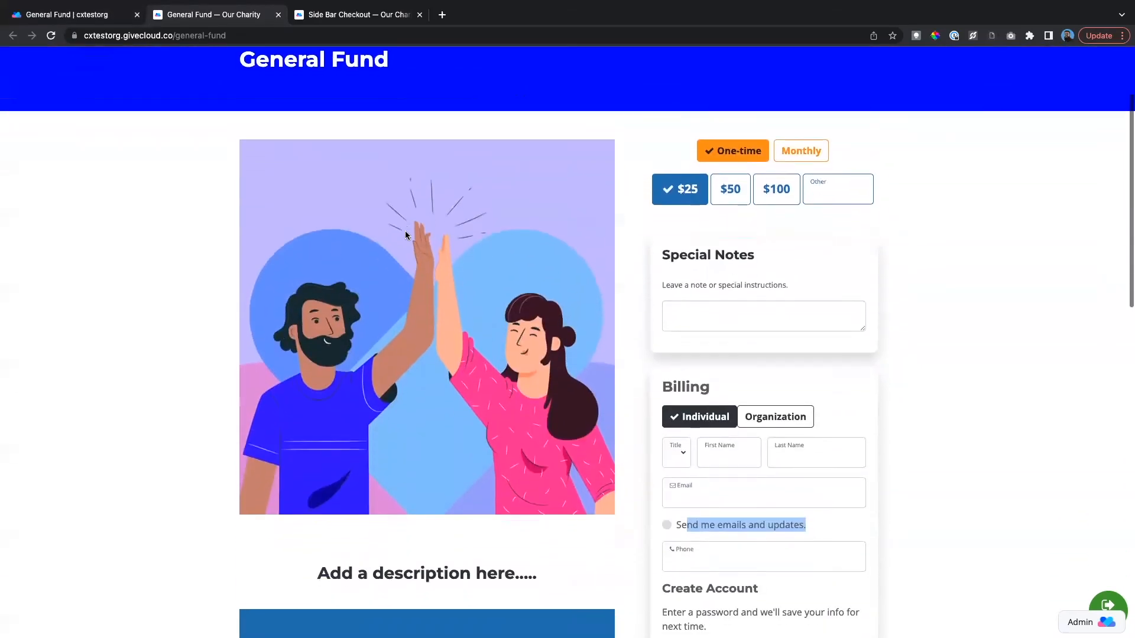
{"action": "scroll", "coordinate": [423, 335], "scroll_direction": "down", "scroll_amount": 3}
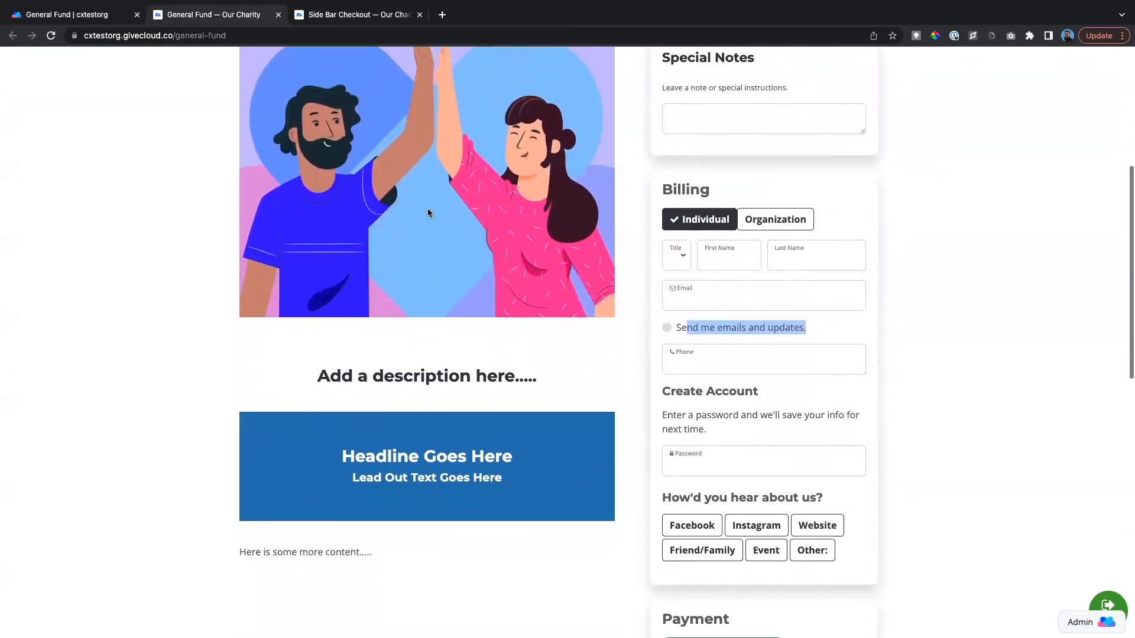
{"action": "scroll", "coordinate": [476, 350], "scroll_direction": "up", "scroll_amount": 5}
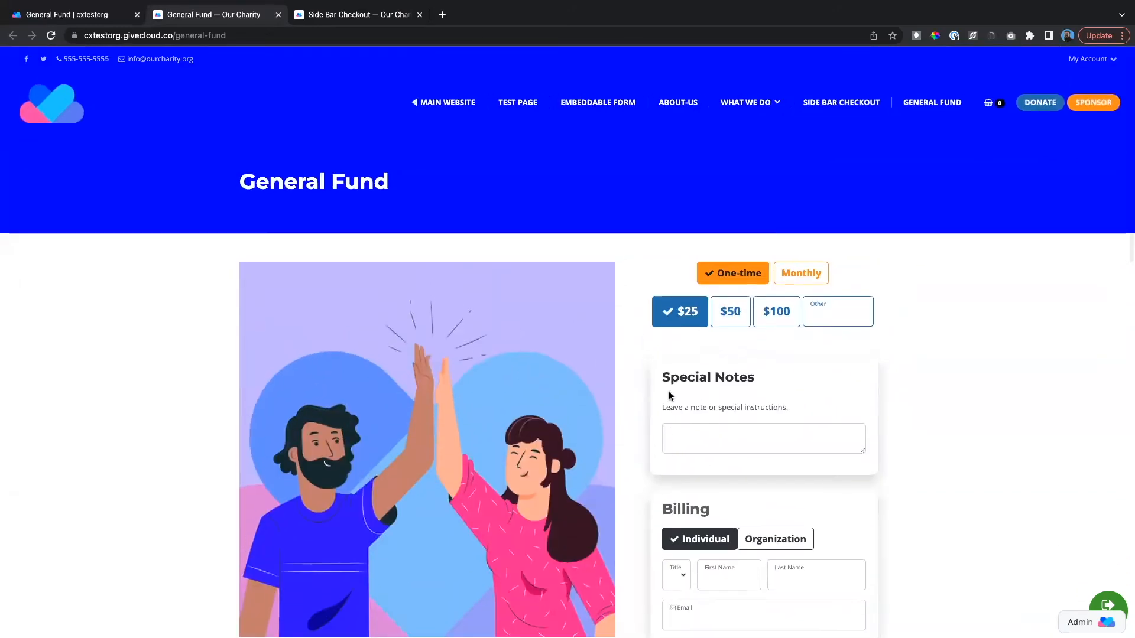
Go to the website's Pages & Menus list and reopen the General Fund page for editing from the Main Menu.
{"action": "left_click", "coordinate": [109, 20]}
{"action": "scroll", "coordinate": [342, 201], "scroll_direction": "up", "scroll_amount": 10}
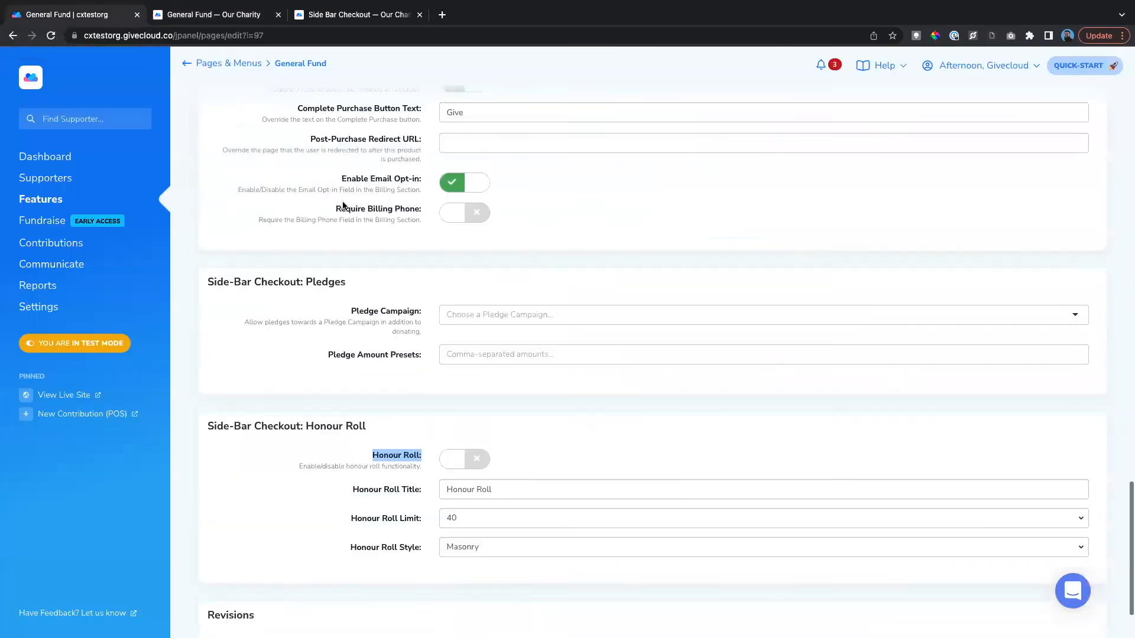
{"action": "scroll", "coordinate": [342, 201], "scroll_direction": "up", "scroll_amount": 10}
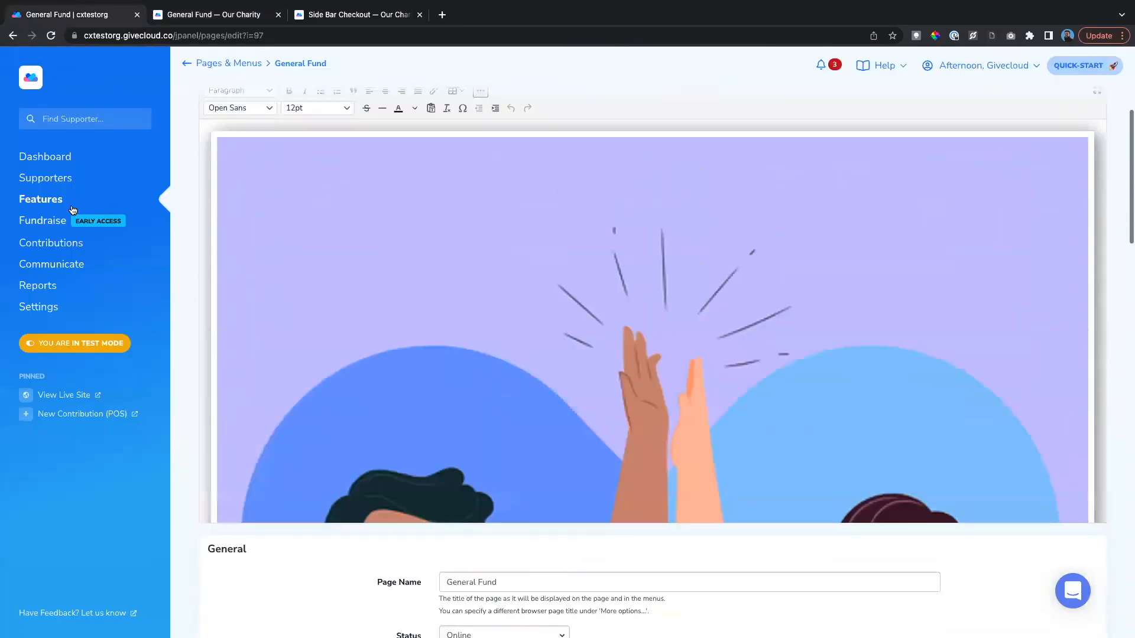
{"action": "left_click", "coordinate": [41, 201]}
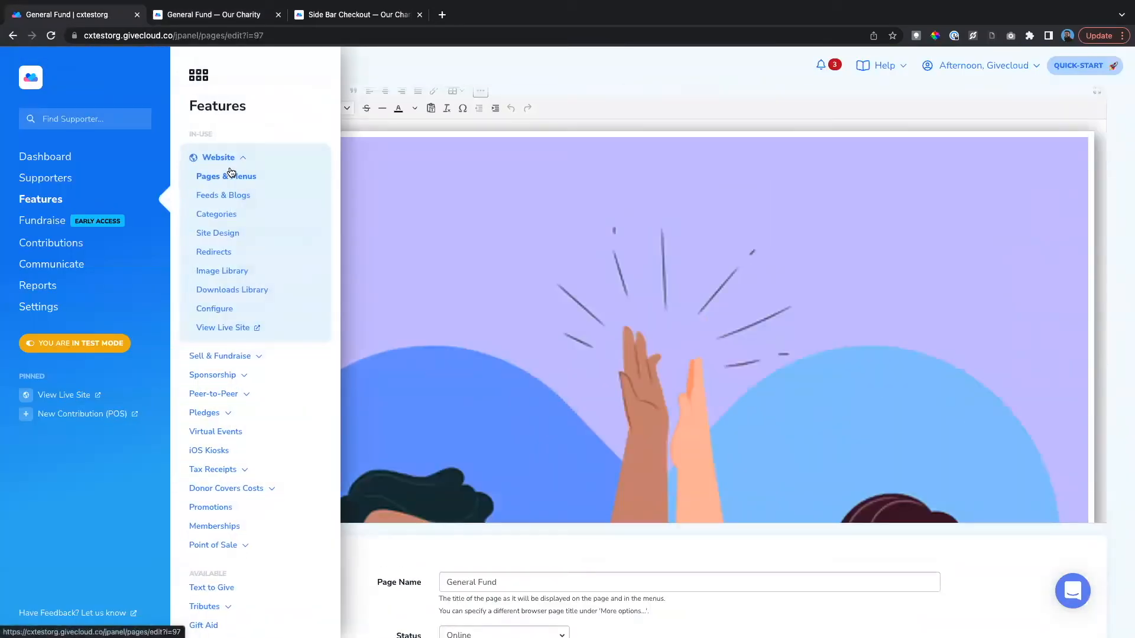
{"action": "left_click", "coordinate": [229, 179]}
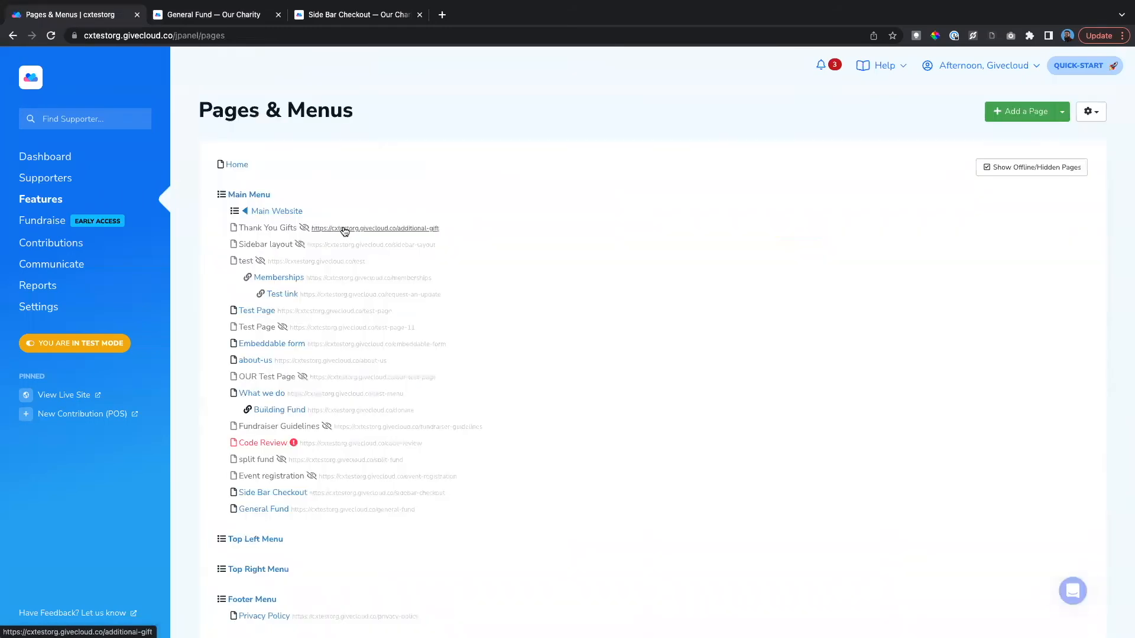
{"action": "scroll", "coordinate": [280, 366], "scroll_direction": "down", "scroll_amount": 1}
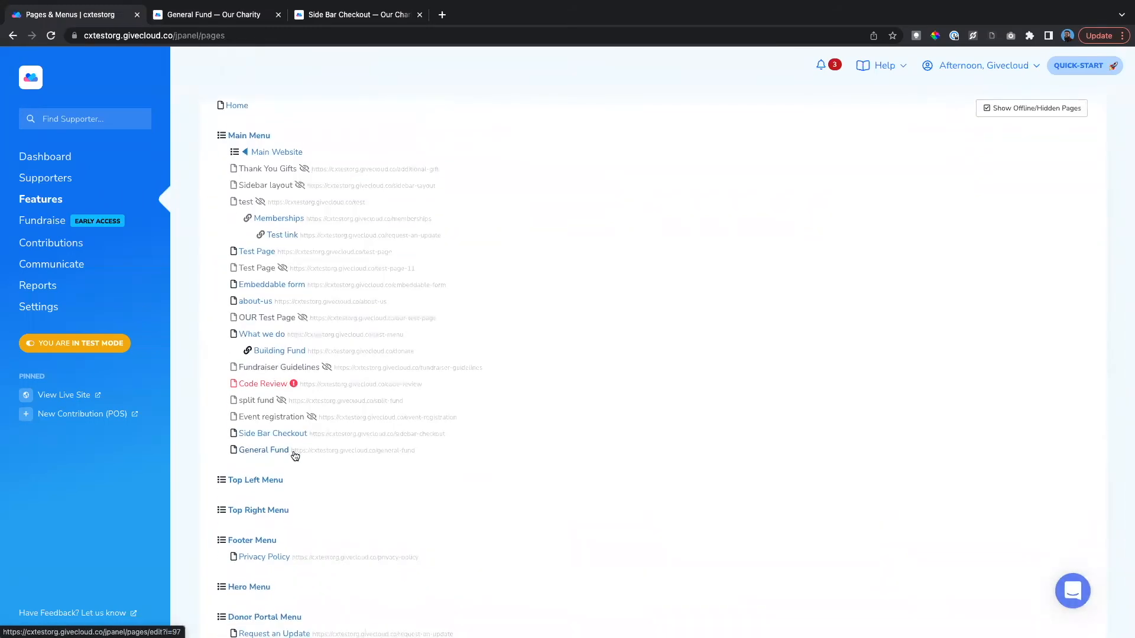
{"action": "left_click", "coordinate": [275, 452]}
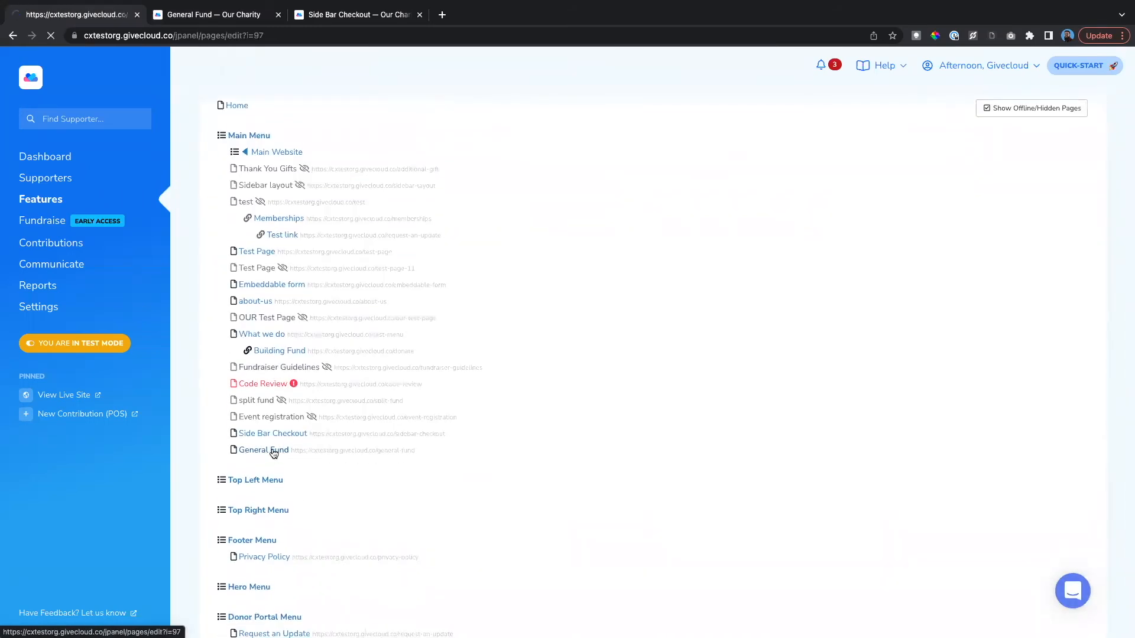
Delete the high-five illustration from the General Fund page's content.
{"action": "scroll", "coordinate": [449, 385], "scroll_direction": "down", "scroll_amount": 7}
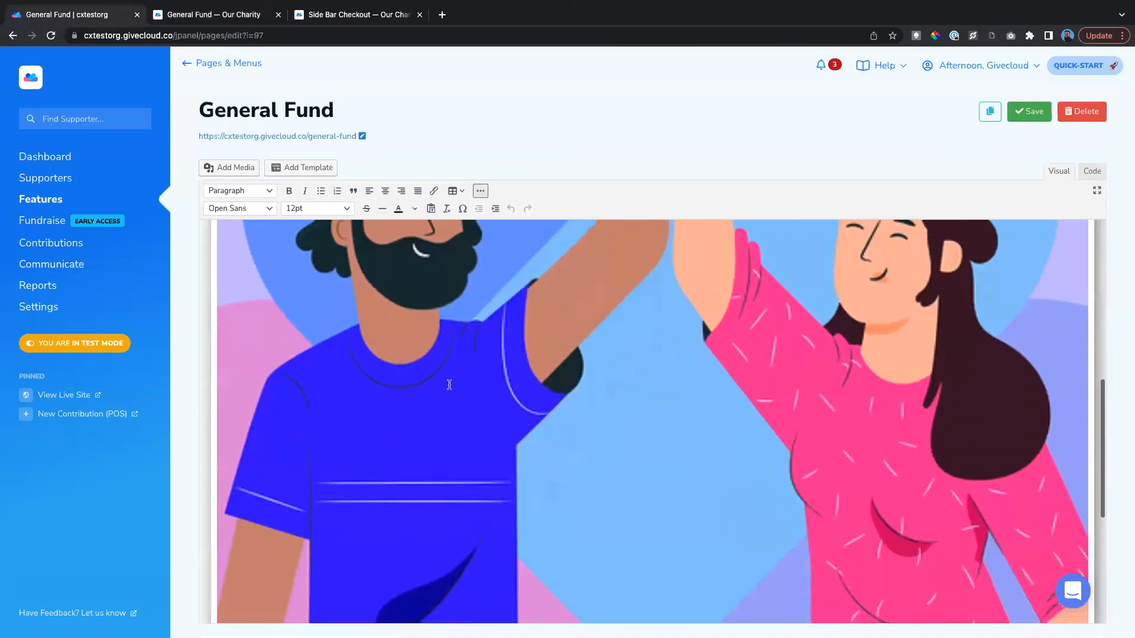
{"action": "scroll", "coordinate": [450, 384], "scroll_direction": "up", "scroll_amount": 3}
{"action": "scroll", "coordinate": [450, 384], "scroll_direction": "up", "scroll_amount": 4}
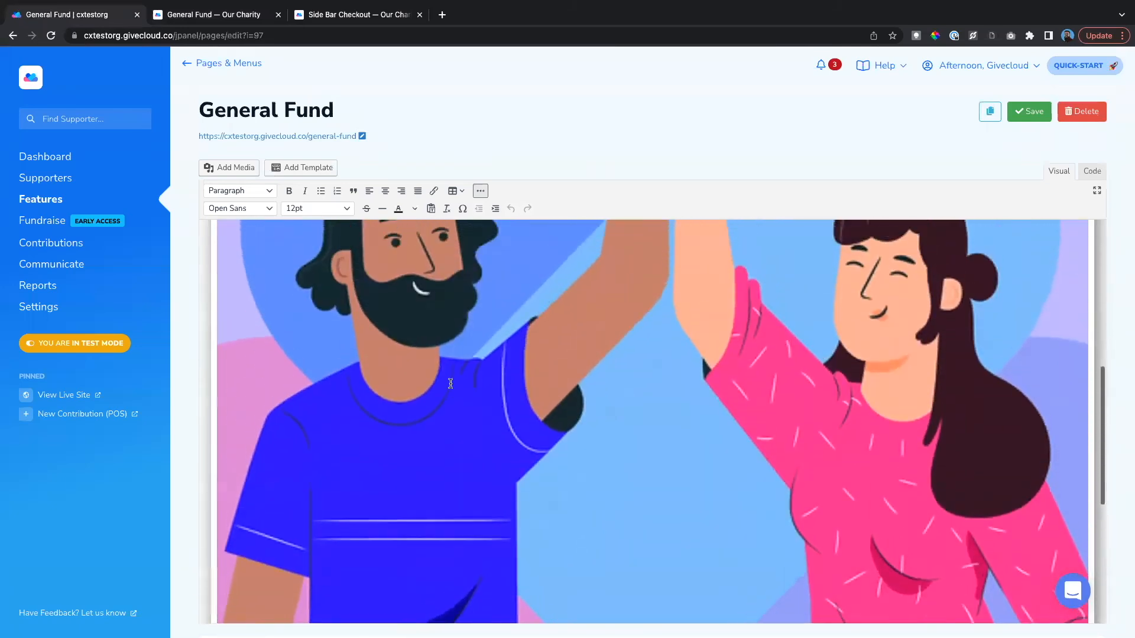
{"action": "left_click", "coordinate": [602, 391]}
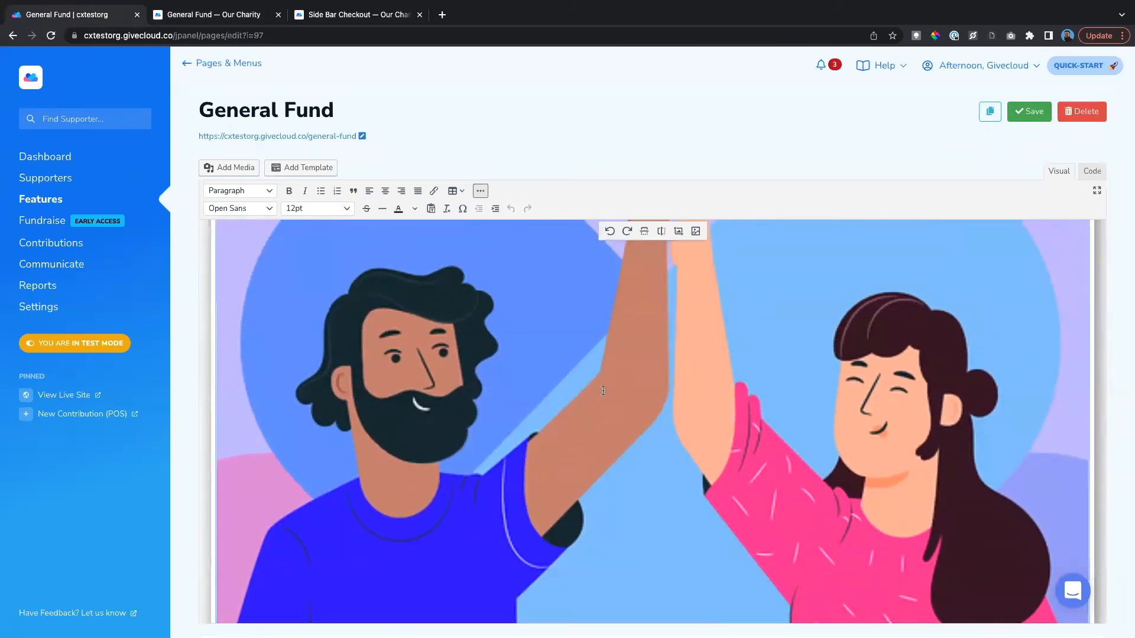
{"action": "key", "text": "Delete"}
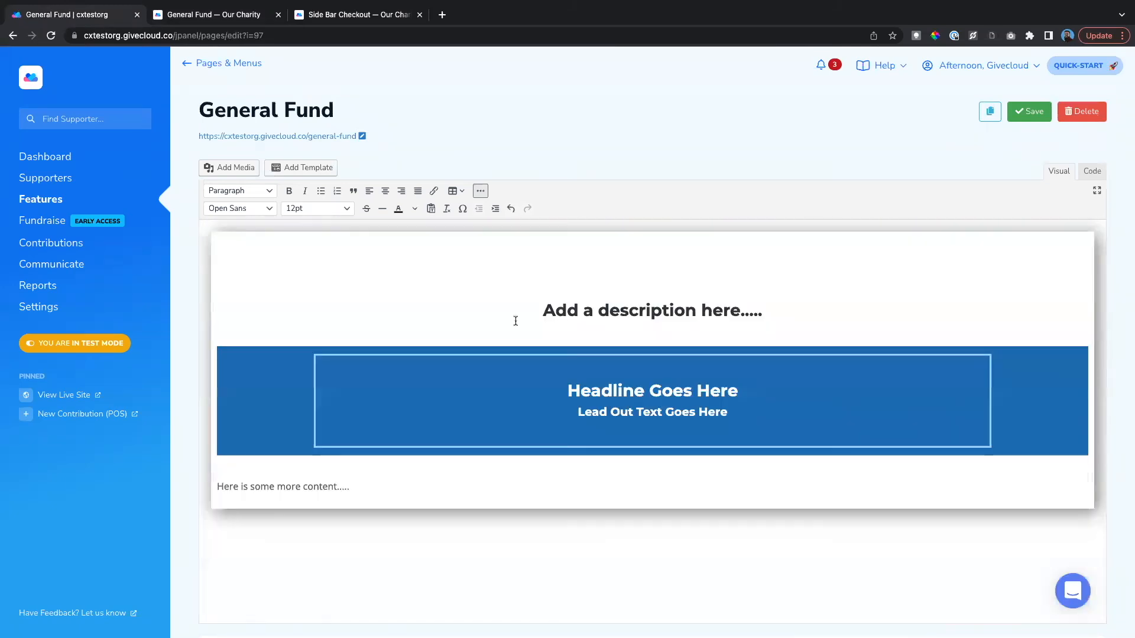
Insert the "Passion Led Us Here" pavement photo from the Images Library above the description.
{"action": "left_click", "coordinate": [255, 171]}
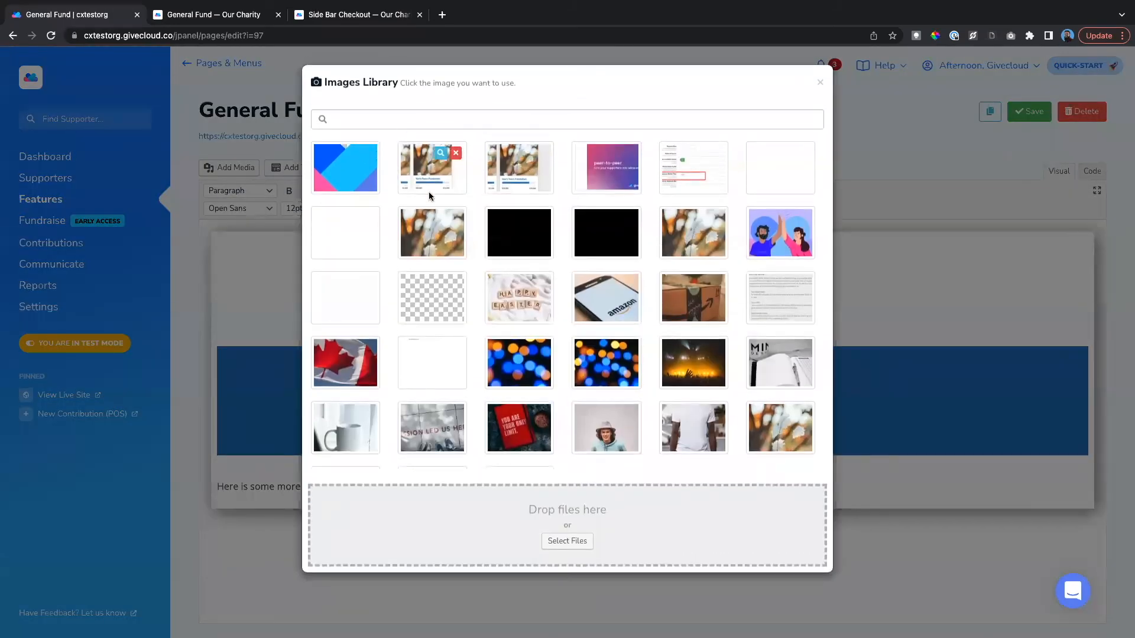
{"action": "scroll", "coordinate": [525, 334], "scroll_direction": "down", "scroll_amount": 1}
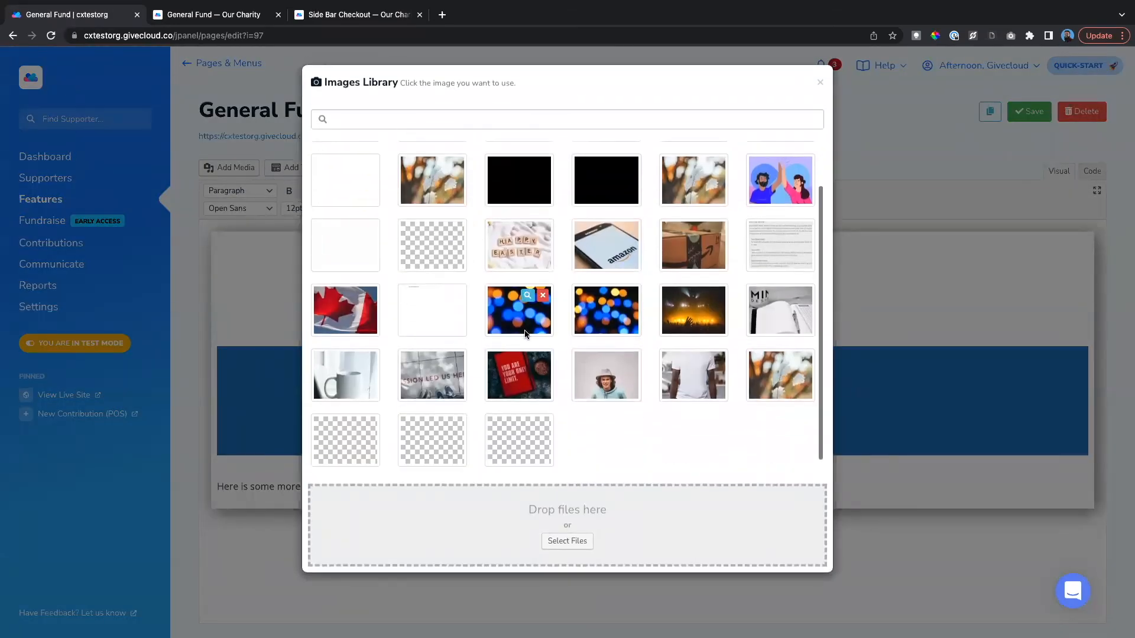
{"action": "left_click", "coordinate": [436, 378]}
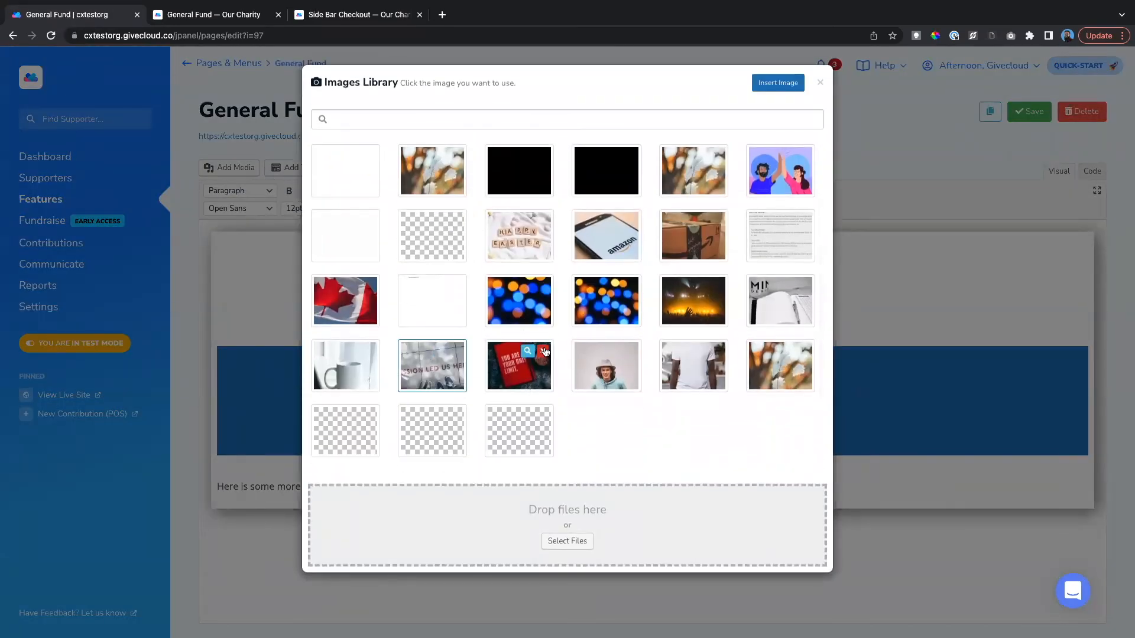
{"action": "left_click", "coordinate": [767, 81]}
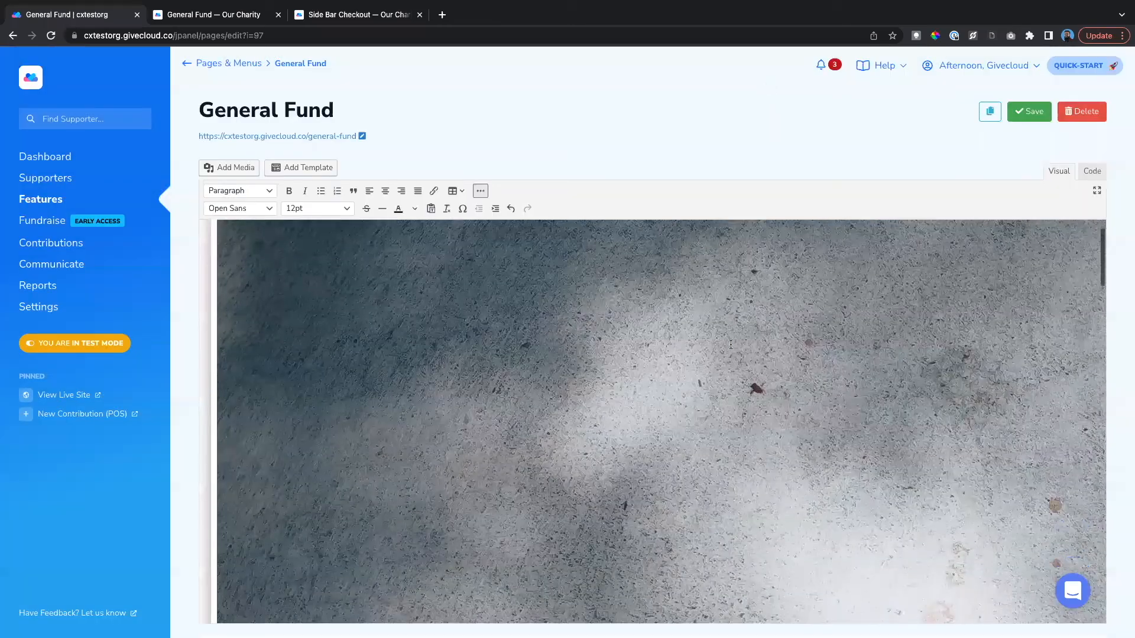
Set the inserted photo's width to 100% and its height to auto, and save the General Fund page.
{"action": "left_click", "coordinate": [923, 312]}
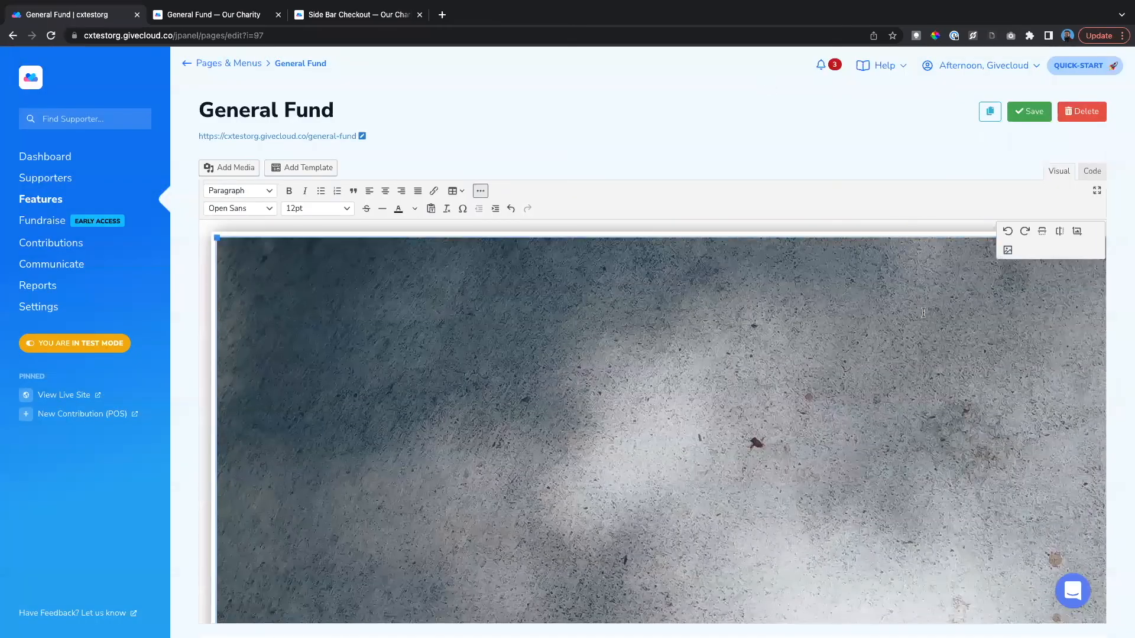
{"action": "left_click", "coordinate": [1008, 251]}
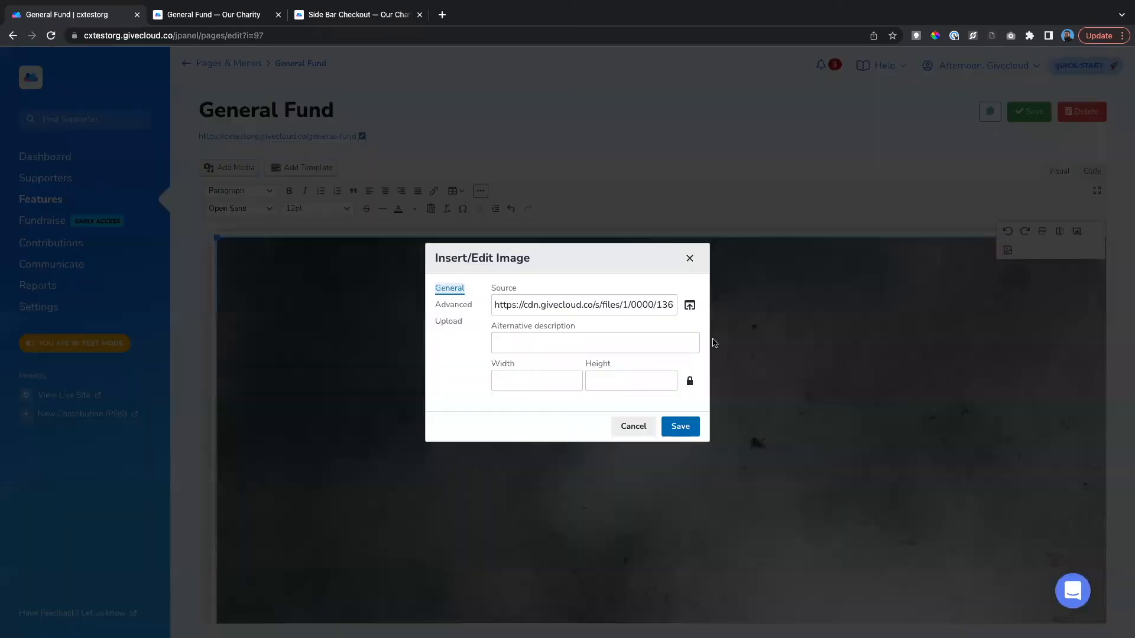
{"action": "left_click", "coordinate": [571, 382]}
{"action": "type", "text": "100"}
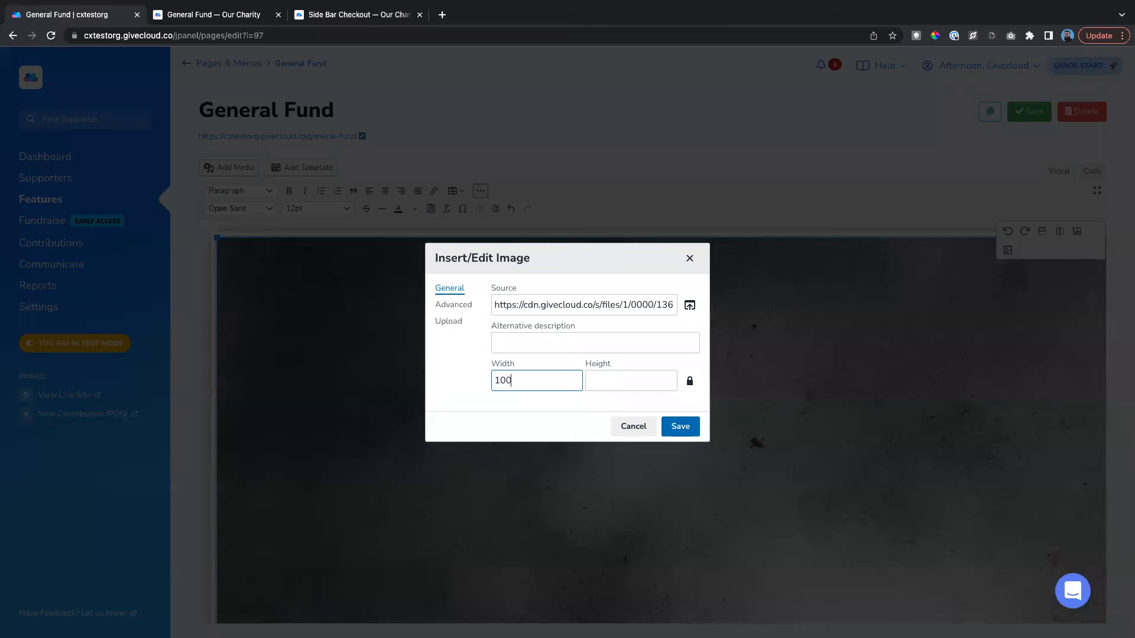
{"action": "key", "text": "Tab"}
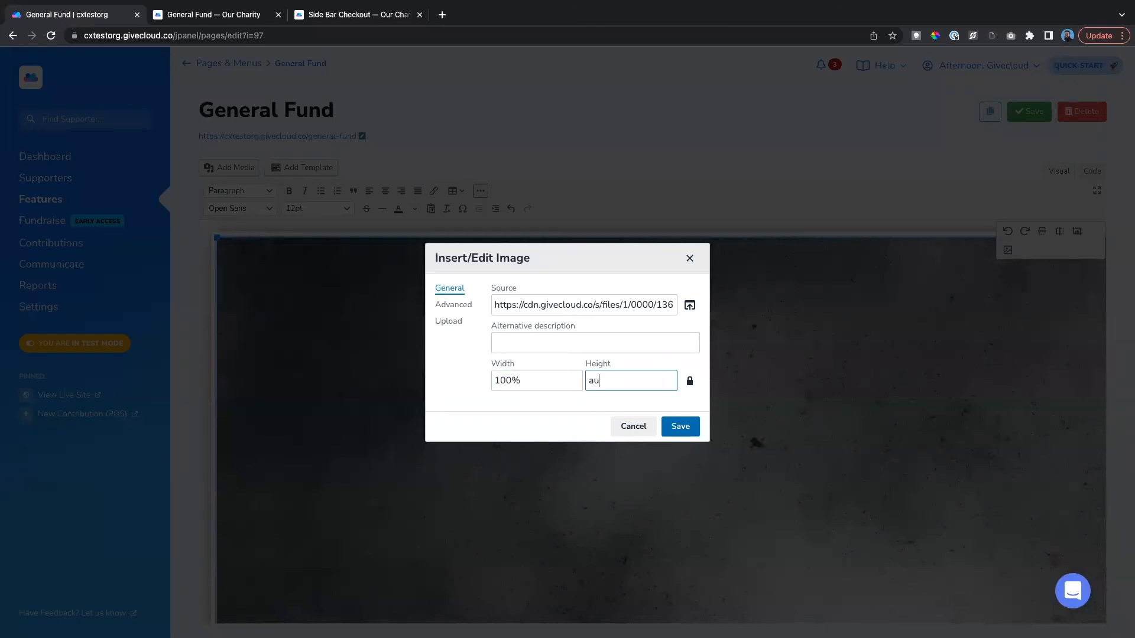
{"action": "left_click", "coordinate": [685, 423]}
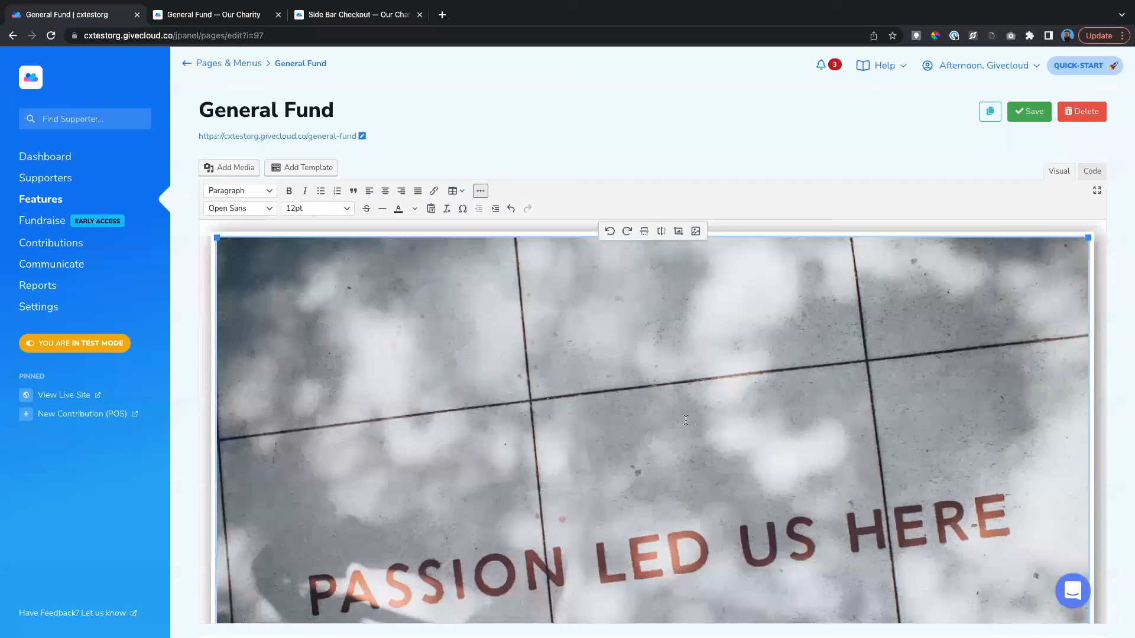
{"action": "left_click", "coordinate": [1024, 118]}
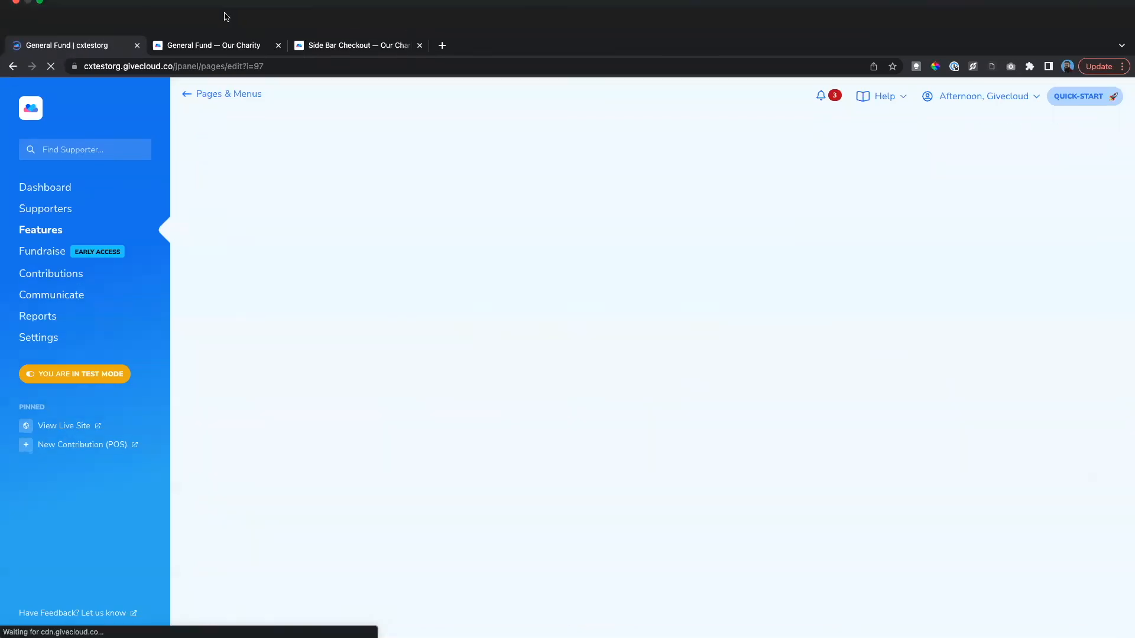
Reload the live General Fund page and review the replaced image beside the donation form.
{"action": "left_click", "coordinate": [220, 45]}
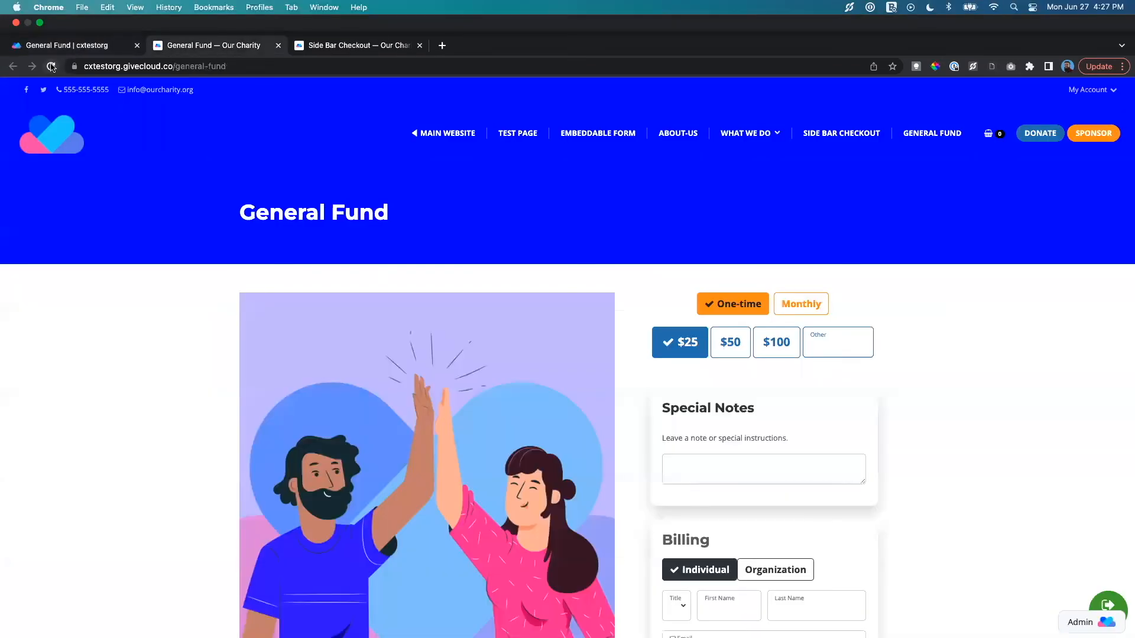
{"action": "left_click", "coordinate": [52, 67]}
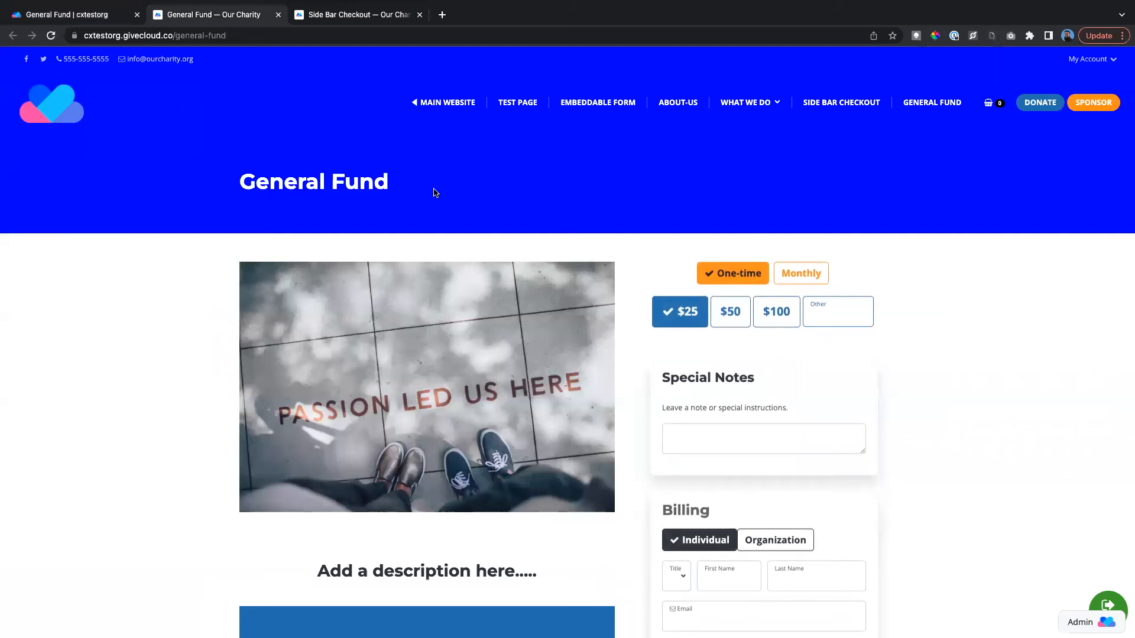
{"action": "scroll", "coordinate": [436, 192], "scroll_direction": "down", "scroll_amount": 3}
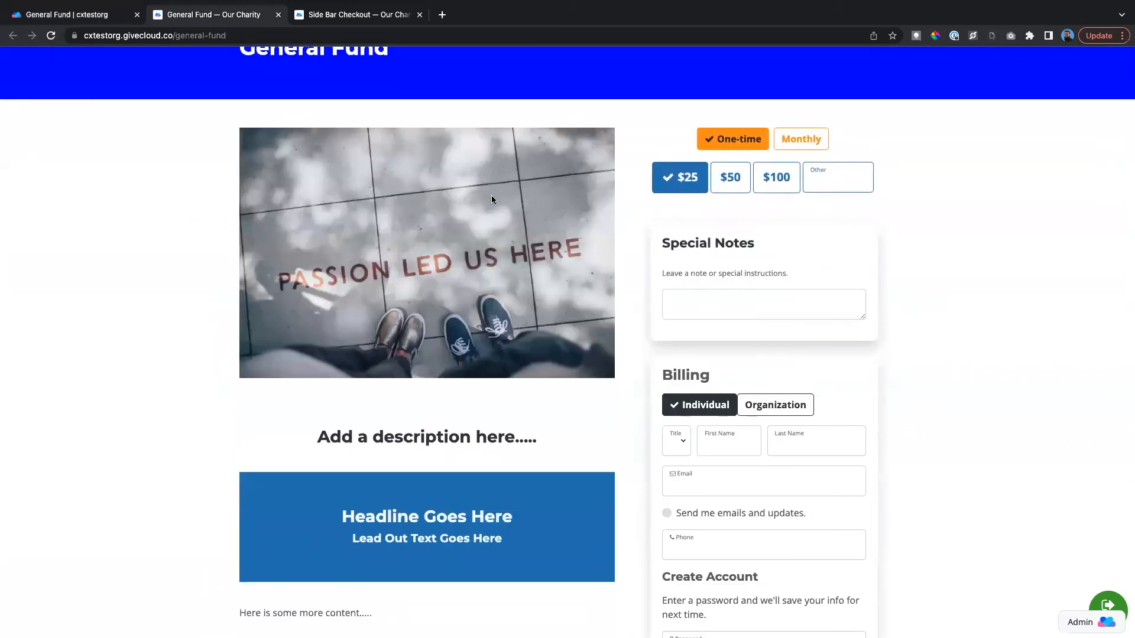
{"action": "scroll", "coordinate": [491, 199], "scroll_direction": "up", "scroll_amount": 3}
{"action": "left_click", "coordinate": [89, 16]}
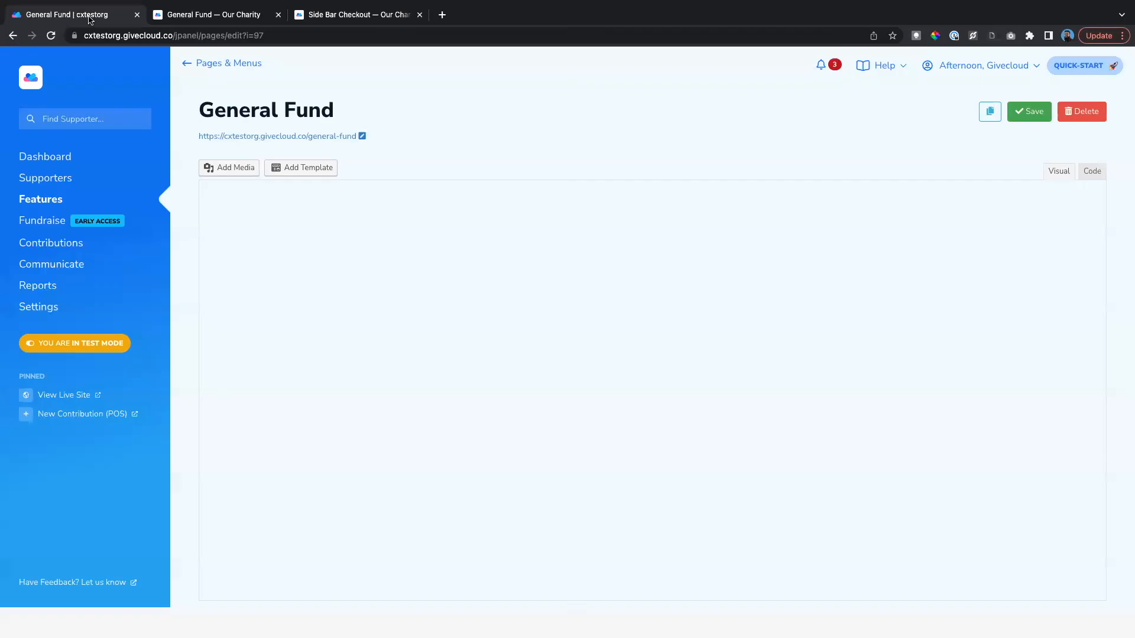
{"action": "left_click", "coordinate": [224, 14]}
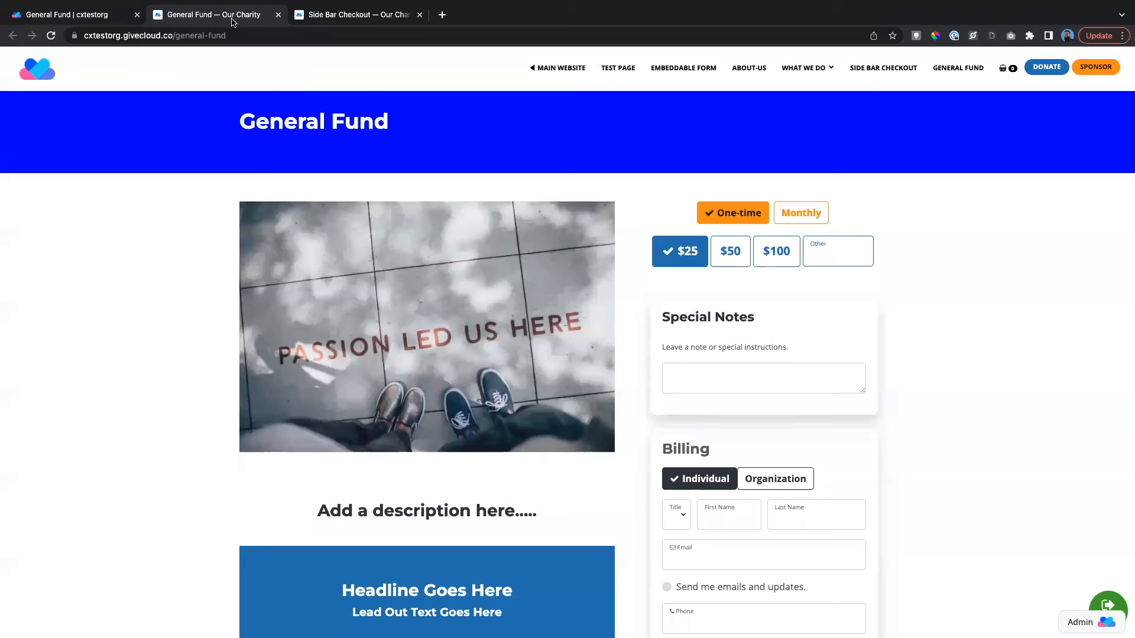
{"action": "scroll", "coordinate": [644, 265], "scroll_direction": "up", "scroll_amount": 1}
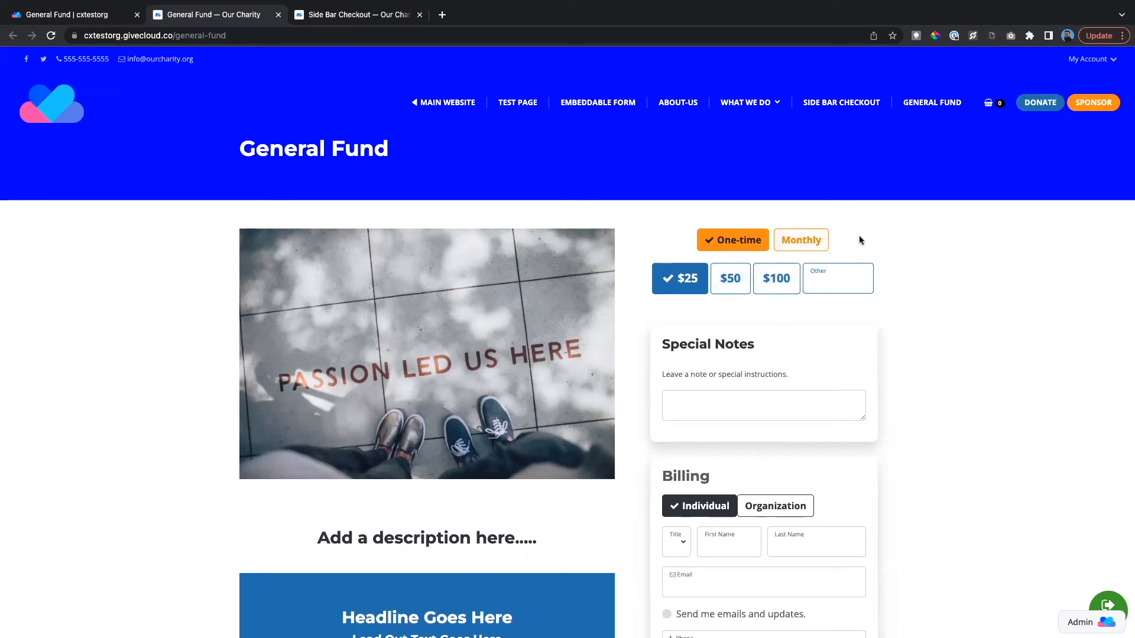
Return to the Givecloud admin and open the General Fund item from the Sell & Fundraise list.
{"action": "left_click", "coordinate": [58, 17]}
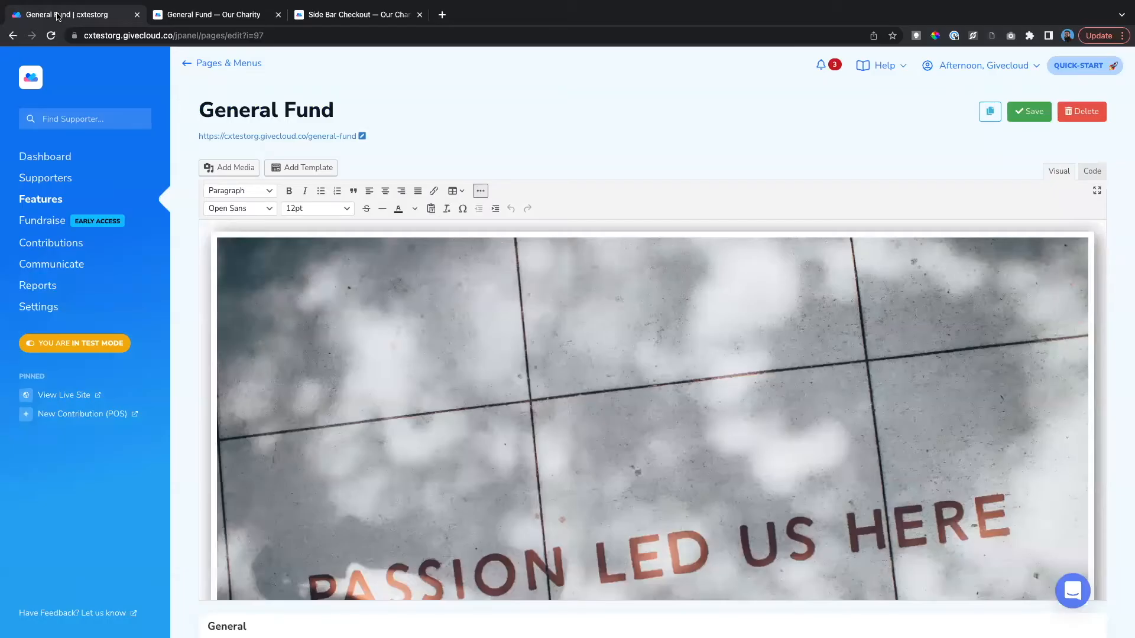
{"action": "left_click", "coordinate": [41, 201]}
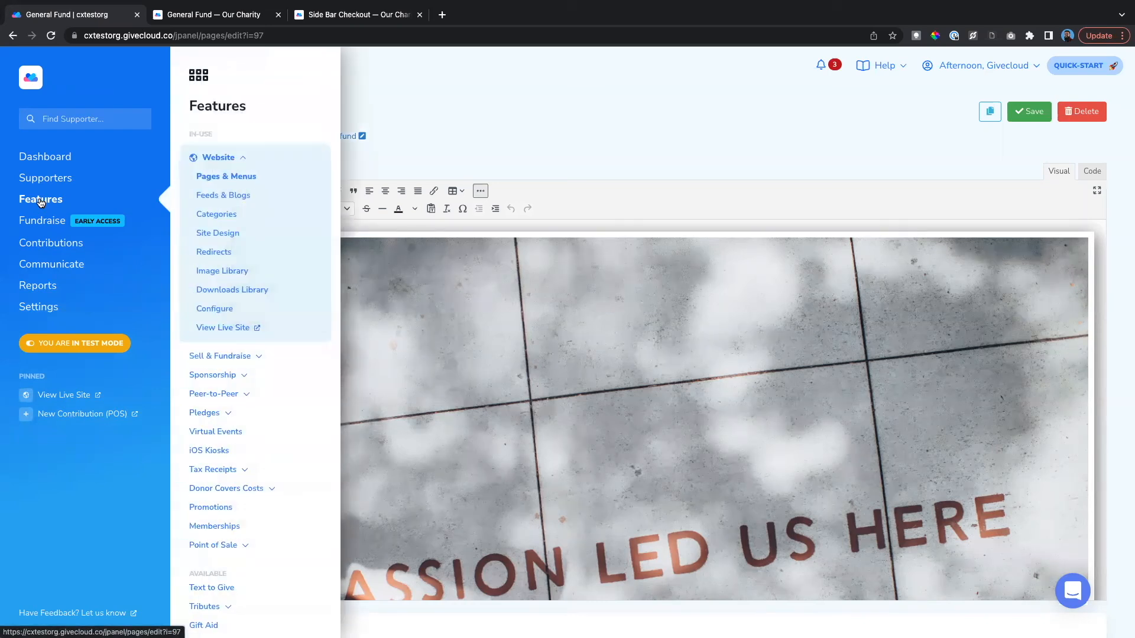
{"action": "left_click", "coordinate": [236, 358]}
{"action": "left_click", "coordinate": [210, 196]}
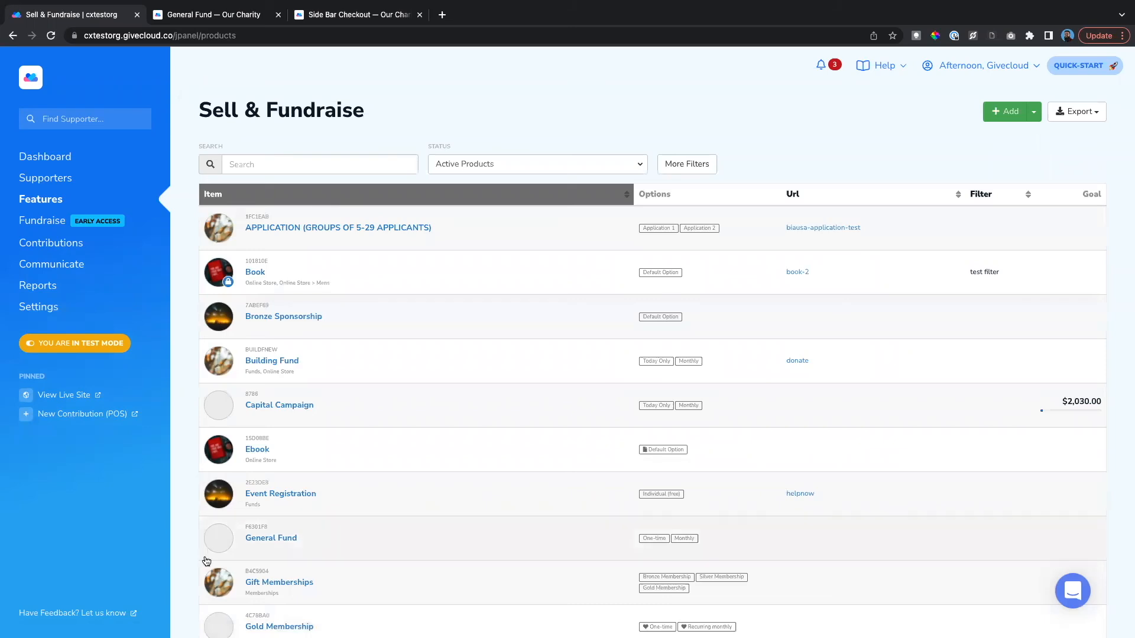
{"action": "left_click", "coordinate": [221, 539]}
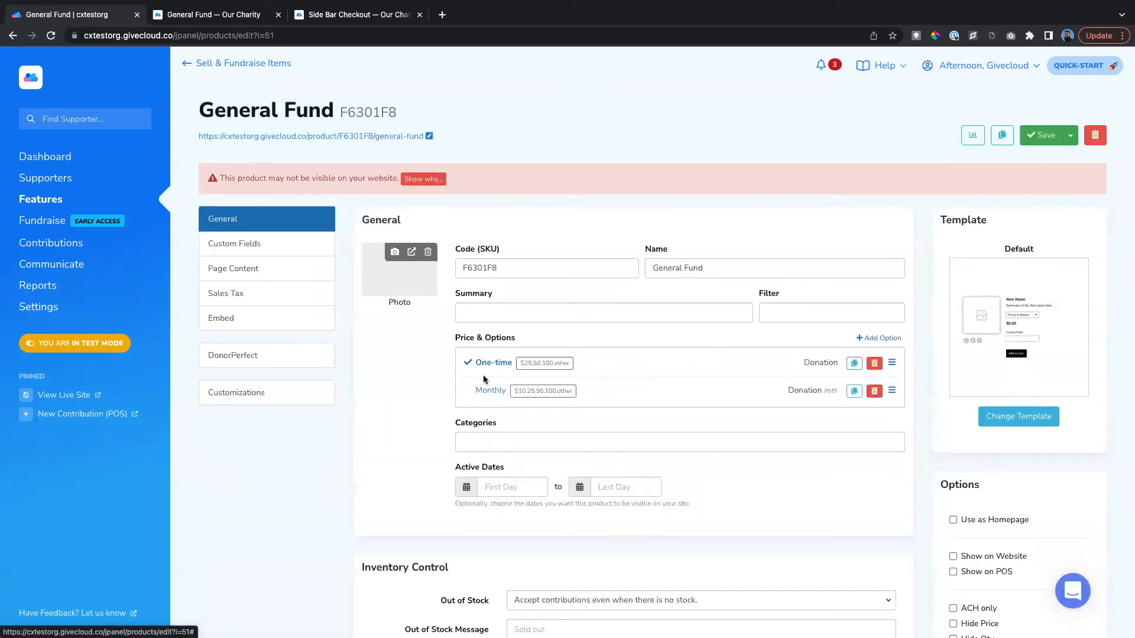
Start a new price option named Yearly with Recurring Annually payment and the Donation price type.
{"action": "left_click", "coordinate": [877, 340]}
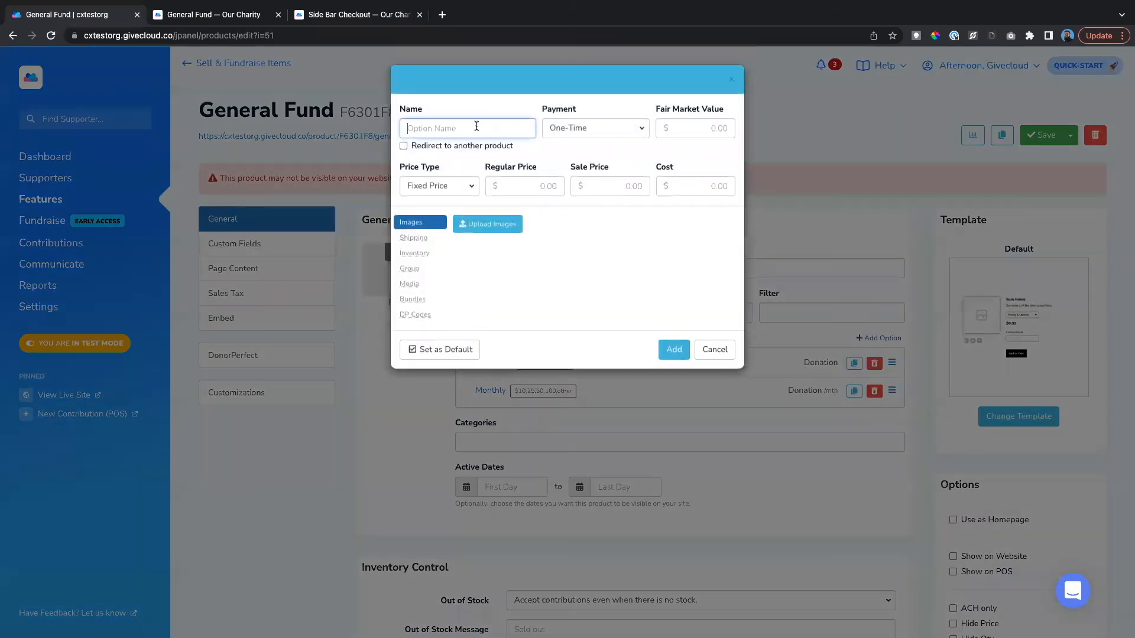
{"action": "type", "text": "Yearly"}
{"action": "left_click", "coordinate": [613, 121]}
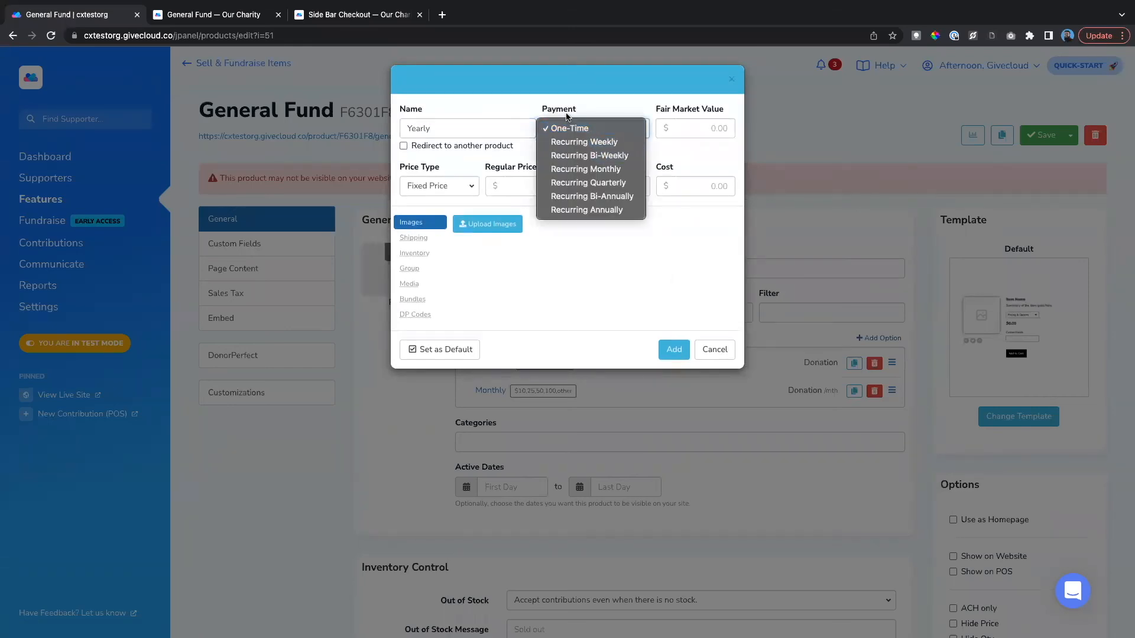
{"action": "left_click", "coordinate": [587, 210]}
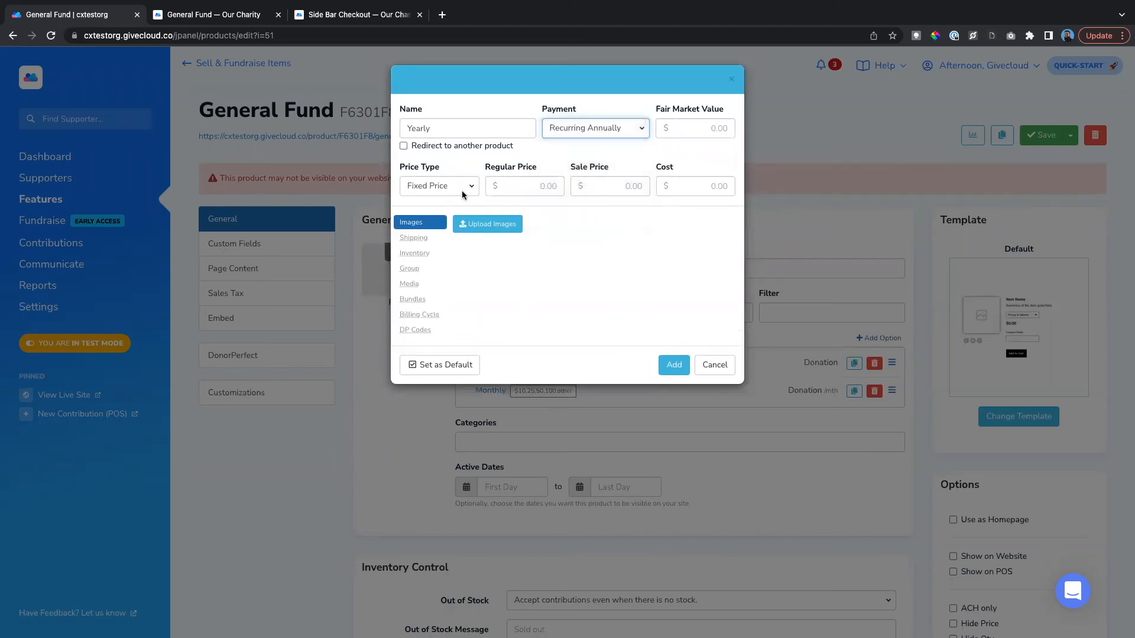
{"action": "left_click", "coordinate": [463, 192]}
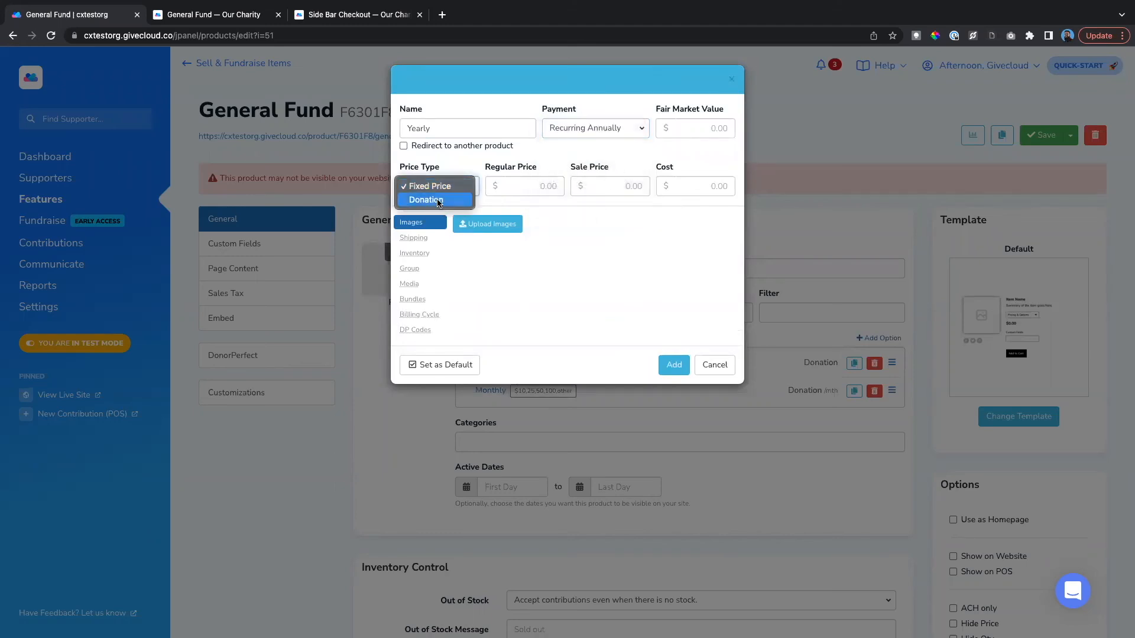
{"action": "left_click", "coordinate": [439, 202]}
Give the Yearly option amount presets of 100, 500, 1000 and other, add it, and save the General Fund item.
{"action": "left_click", "coordinate": [520, 186]}
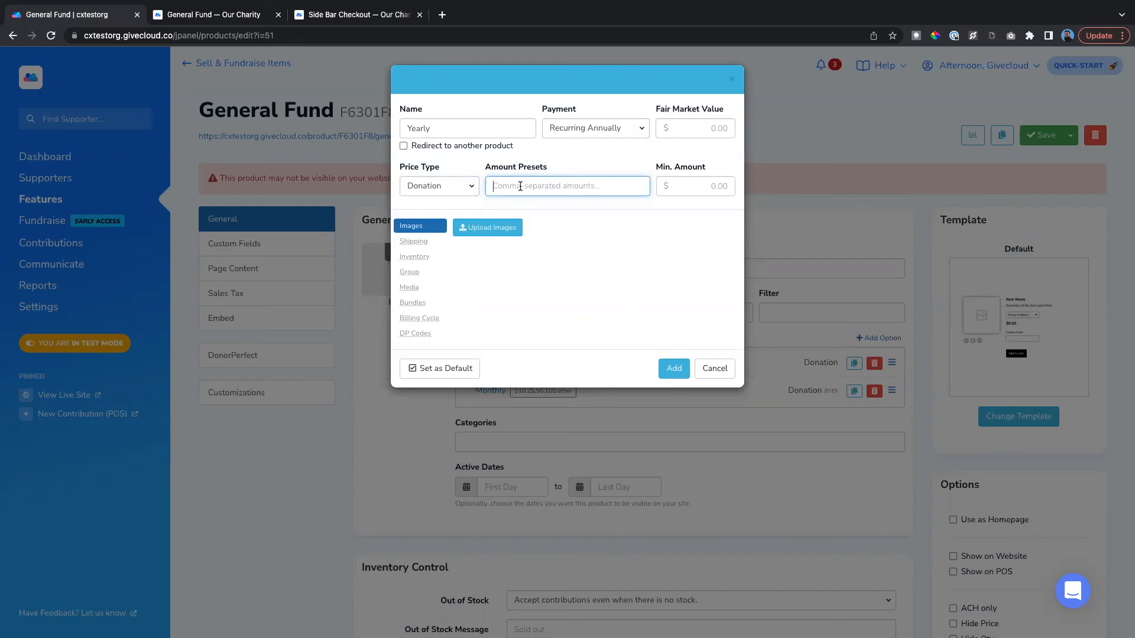
{"action": "type", "text": "100"}
{"action": "key", "text": "Return"}
{"action": "type", "text": "500"}
{"action": "key", "text": "Return"}
{"action": "type", "text": "1000"}
{"action": "key", "text": "Return"}
{"action": "type", "text": "other"}
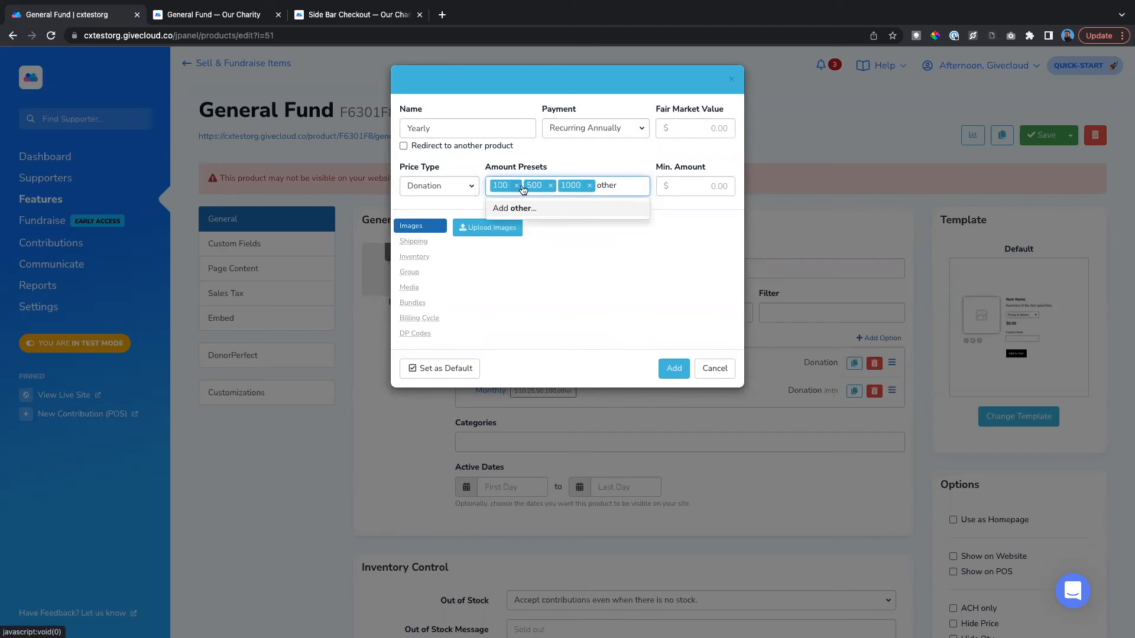
{"action": "left_click", "coordinate": [598, 208]}
{"action": "left_click", "coordinate": [674, 369]}
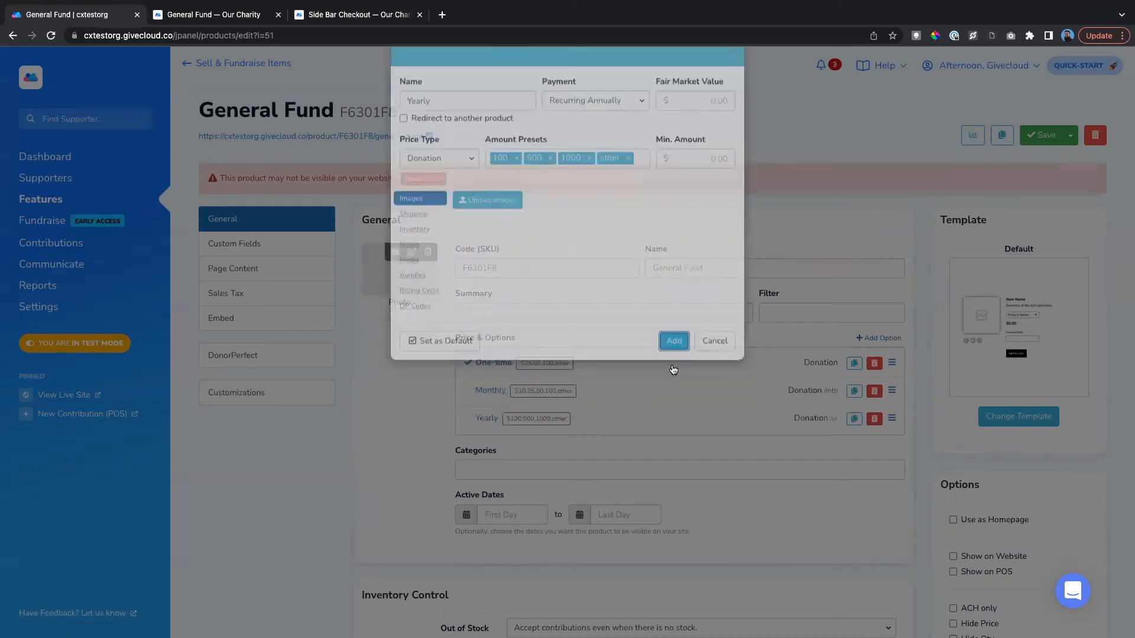
{"action": "left_click", "coordinate": [1042, 135]}
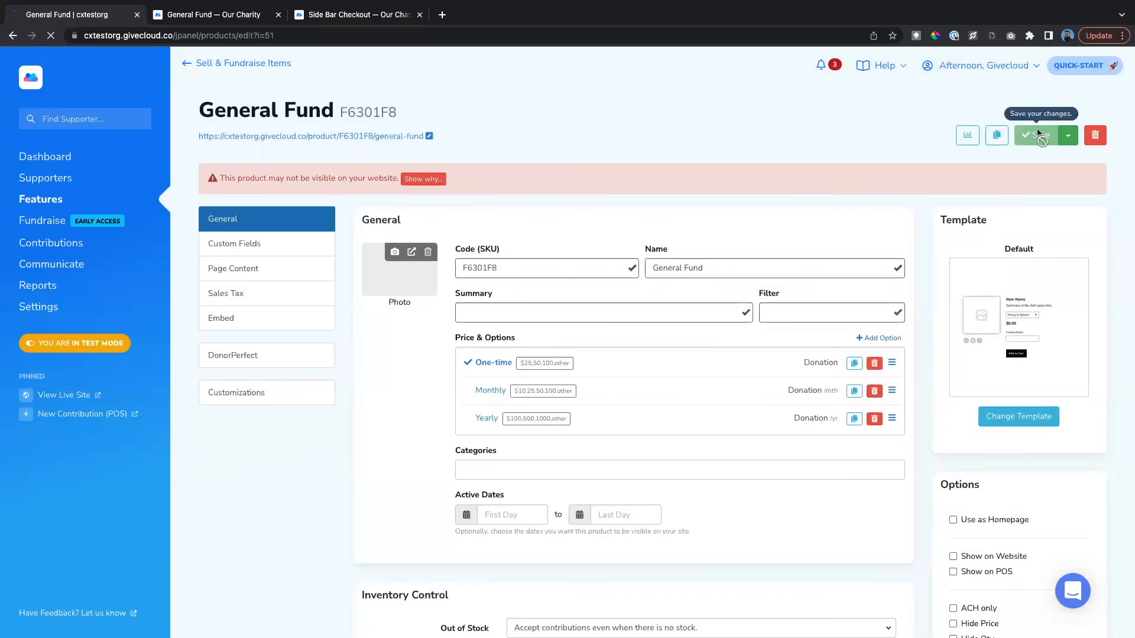
Reload the live General Fund page and select the Yearly donation option to check its preset amounts.
{"action": "left_click", "coordinate": [218, 15]}
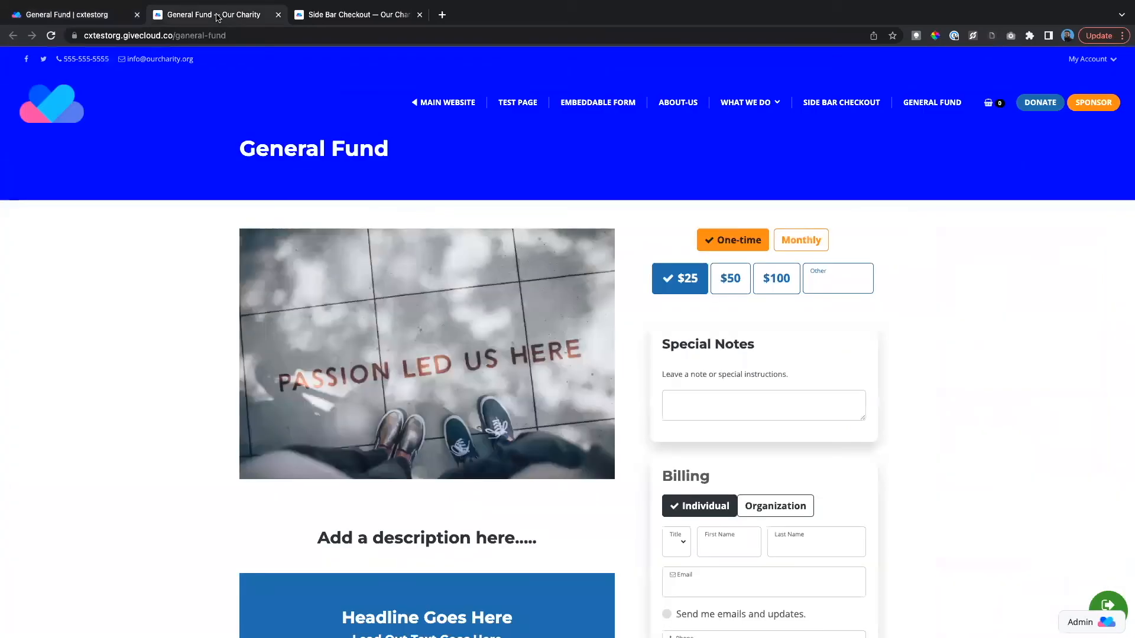
{"action": "left_click", "coordinate": [52, 36]}
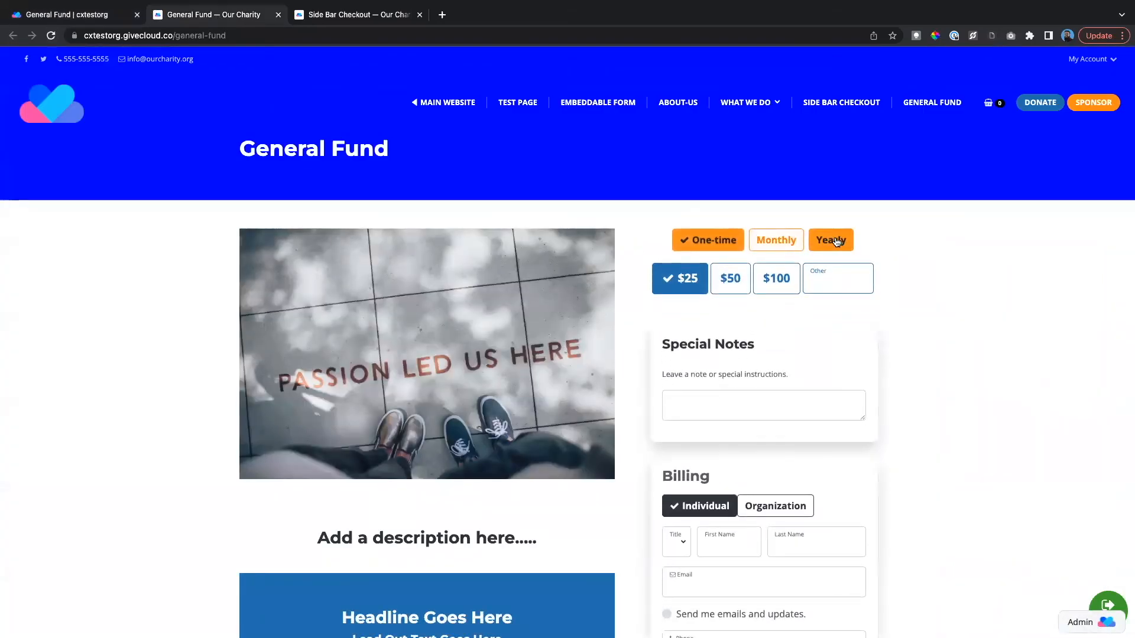
{"action": "left_click", "coordinate": [832, 243]}
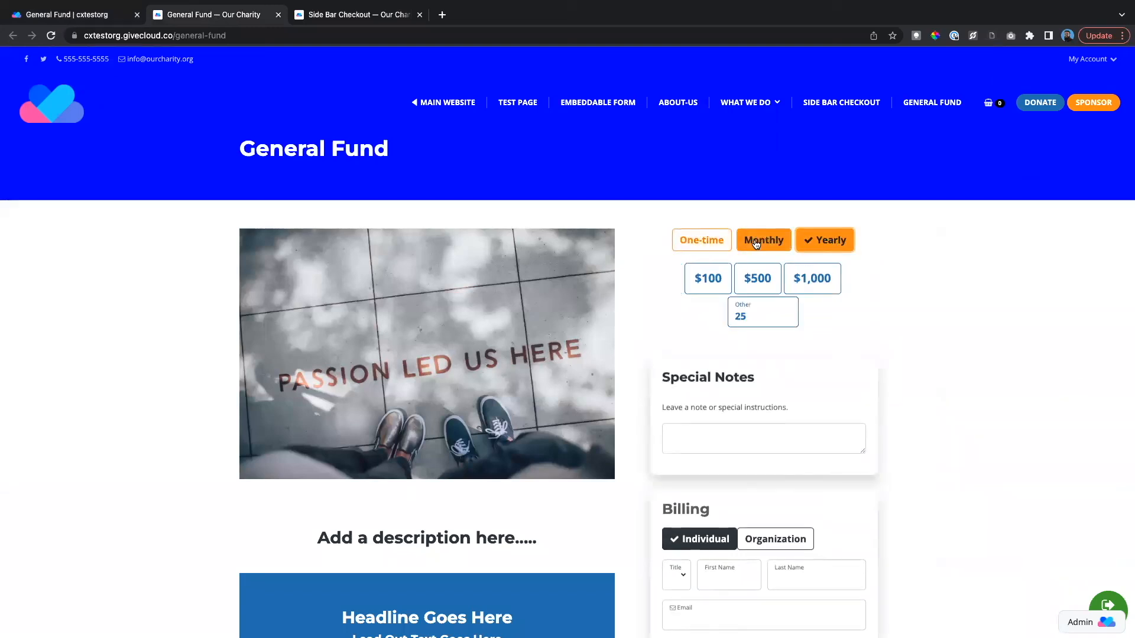
Recheck the donation options on the live General Fund page and return to the General Fund item in the Givecloud admin.
{"action": "left_click", "coordinate": [832, 244]}
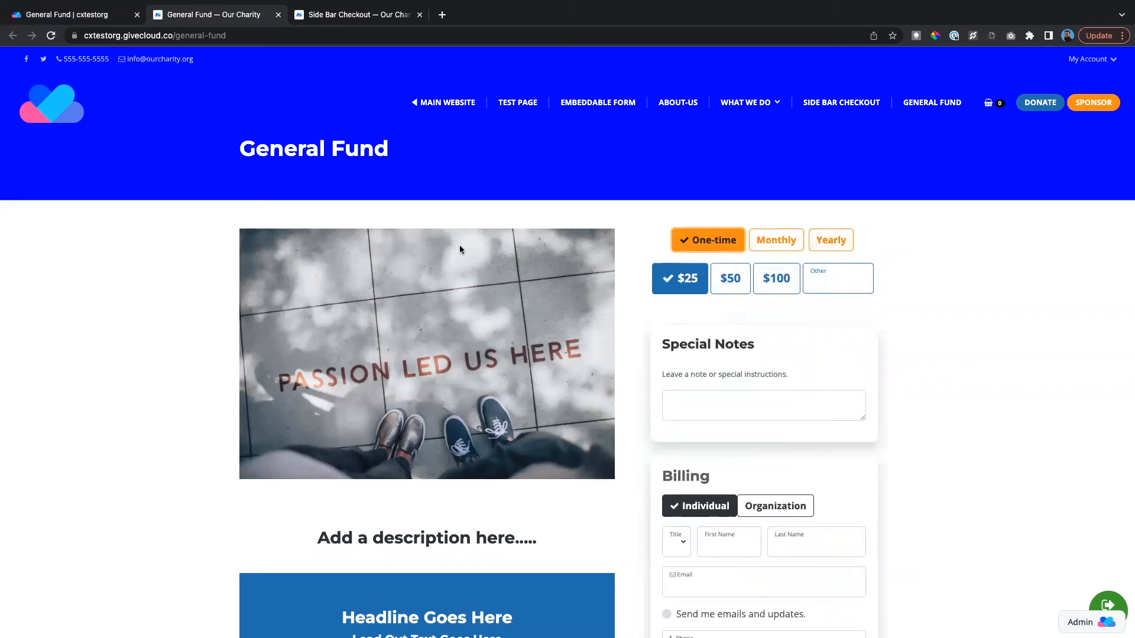
{"action": "scroll", "coordinate": [473, 319], "scroll_direction": "up", "scroll_amount": 1}
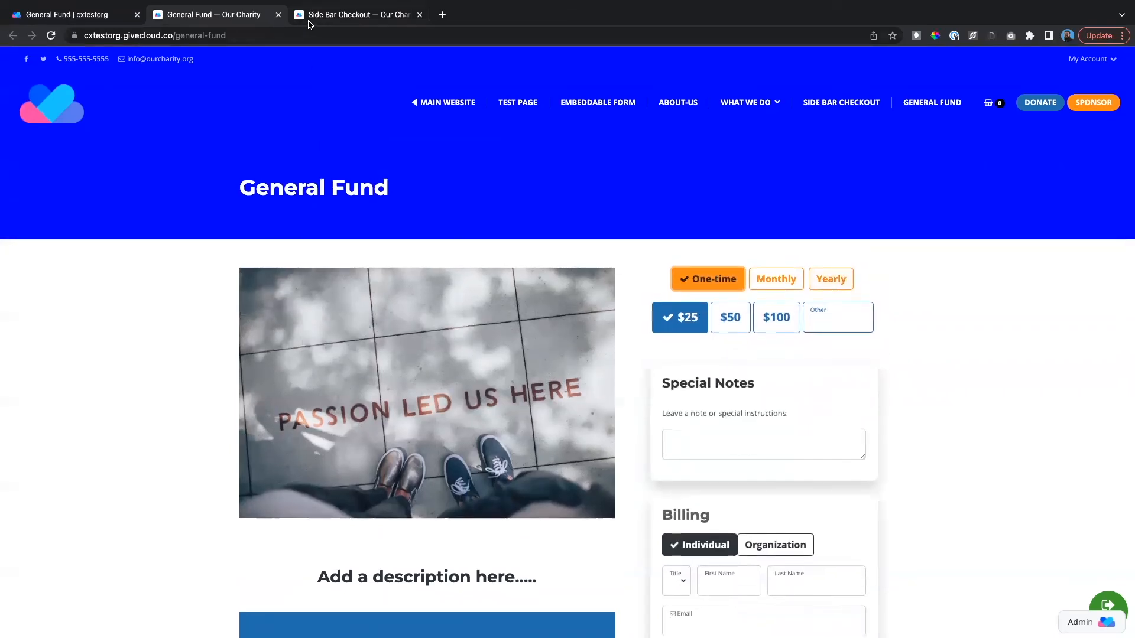
{"action": "left_click", "coordinate": [109, 17]}
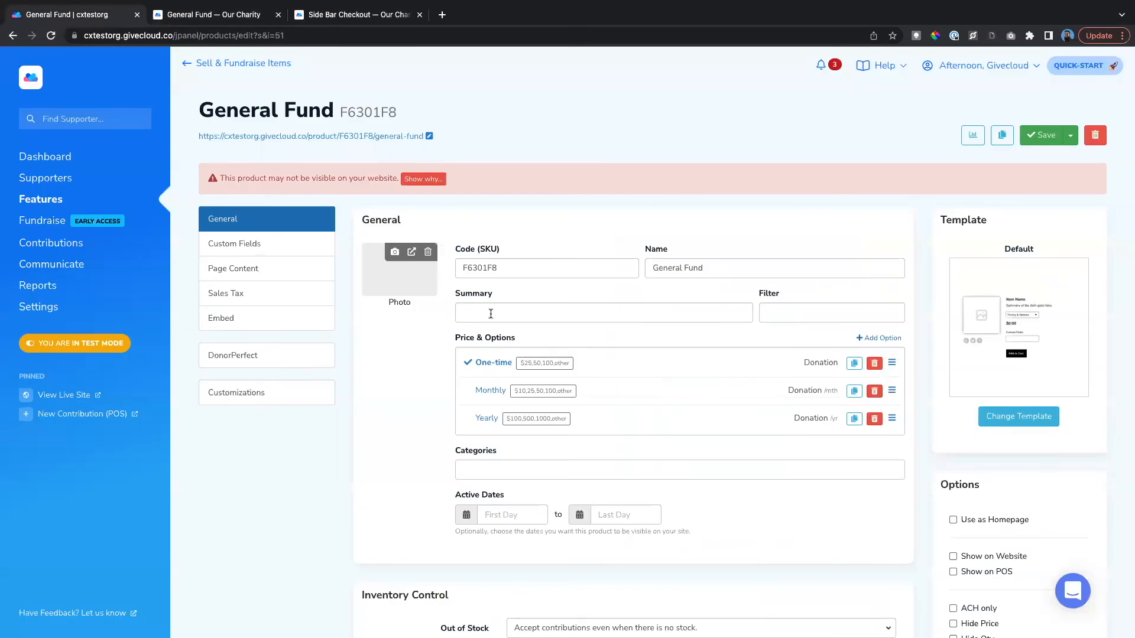
Make Yearly the default price option of the General Fund item and save the item.
{"action": "left_click", "coordinate": [485, 419]}
{"action": "left_click", "coordinate": [431, 379]}
{"action": "left_click", "coordinate": [674, 378]}
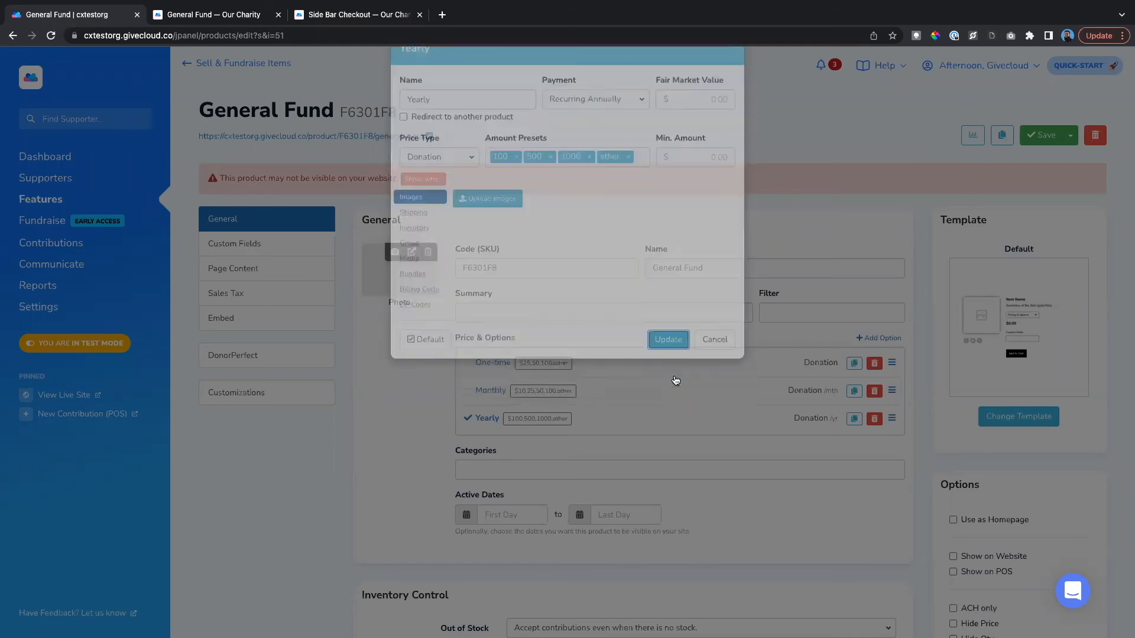
{"action": "left_click", "coordinate": [1039, 139]}
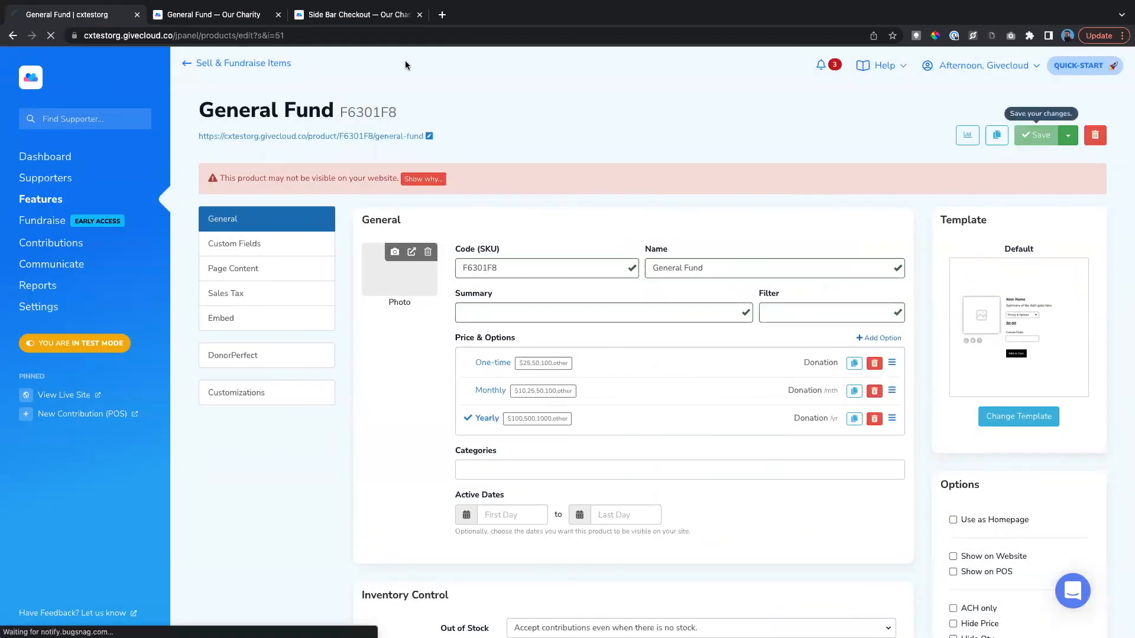
Check on the live General Fund page which donation option and amount are preselected.
{"action": "left_click", "coordinate": [218, 14]}
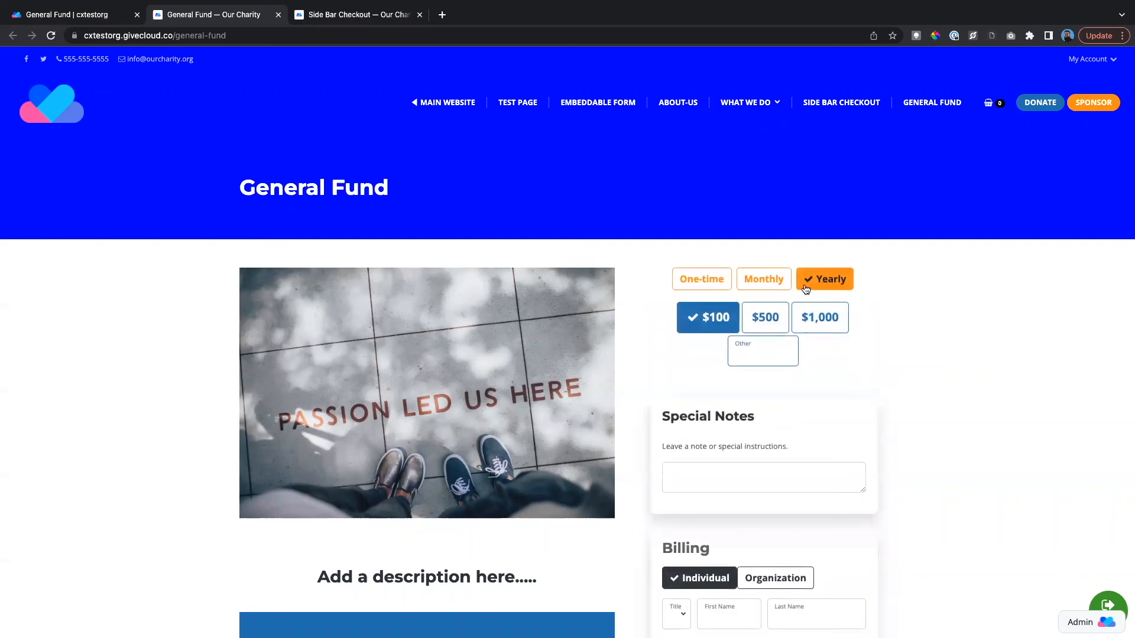
{"action": "scroll", "coordinate": [750, 378], "scroll_direction": "down", "scroll_amount": 2}
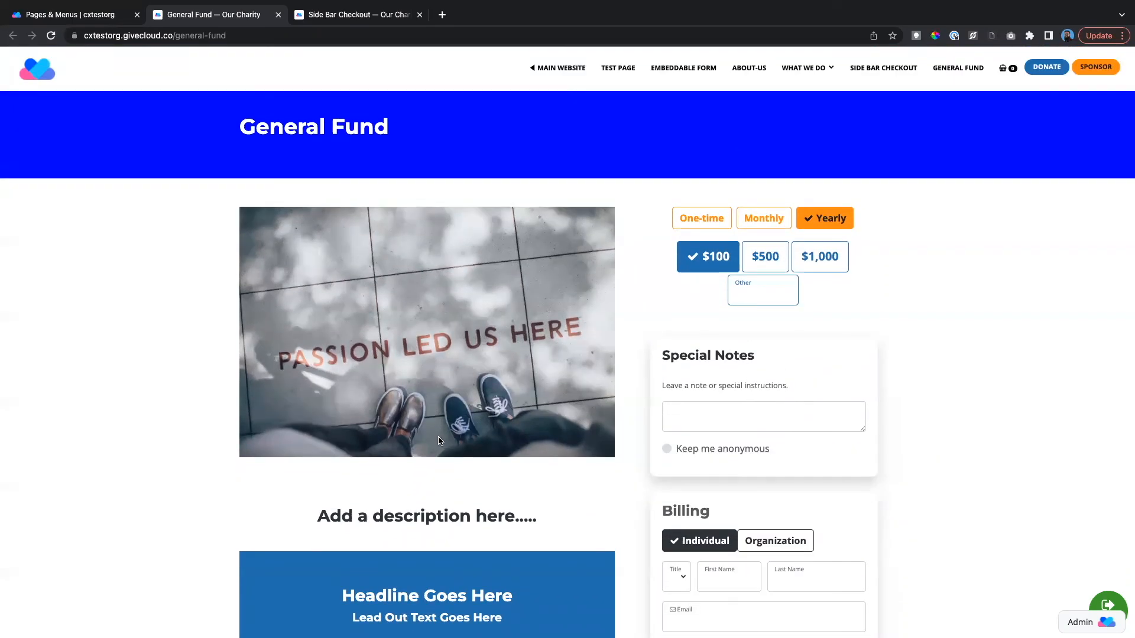
{"action": "scroll", "coordinate": [443, 434], "scroll_direction": "up", "scroll_amount": 2}
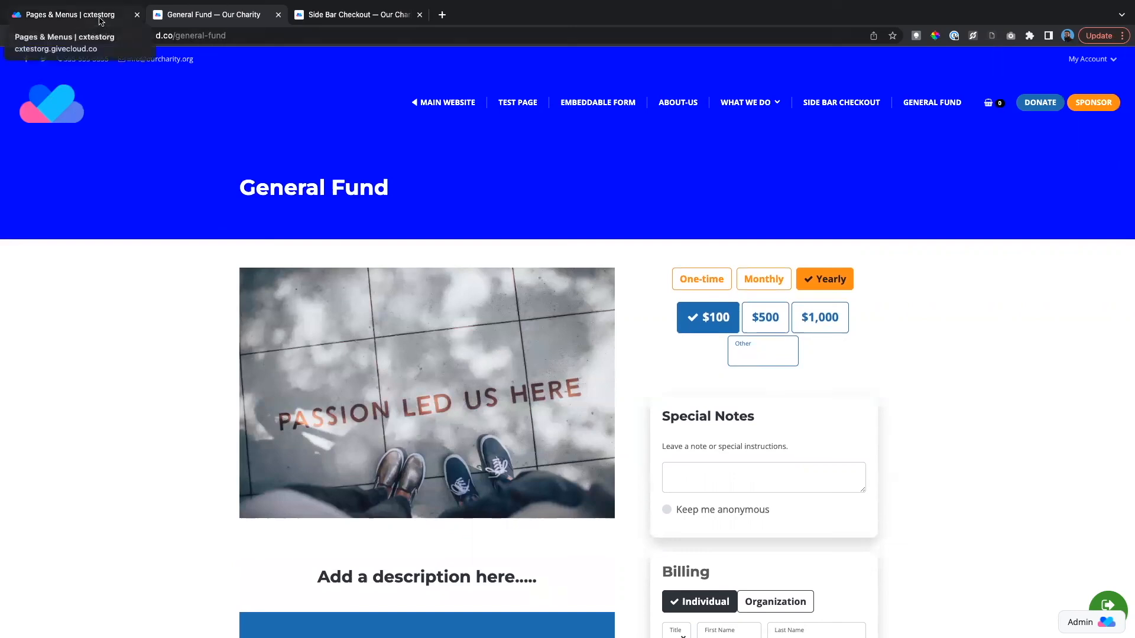
Open the General Fund page from Pages & Menus in the admin and review its Side-Bar Checkout product setting.
{"action": "left_click", "coordinate": [103, 18]}
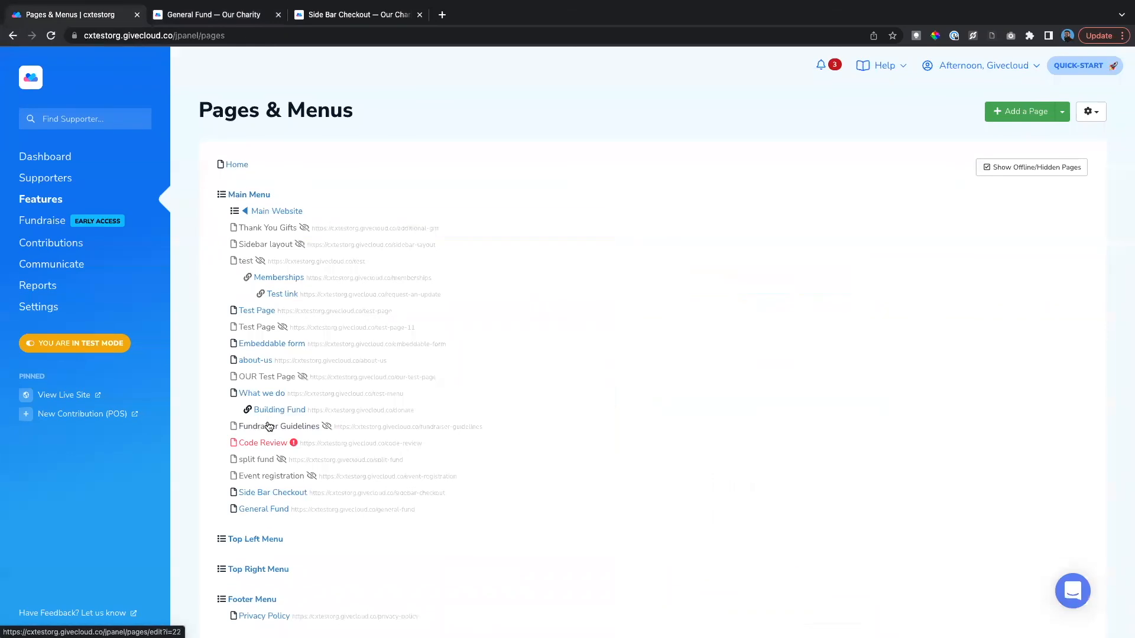
{"action": "left_click", "coordinate": [263, 509]}
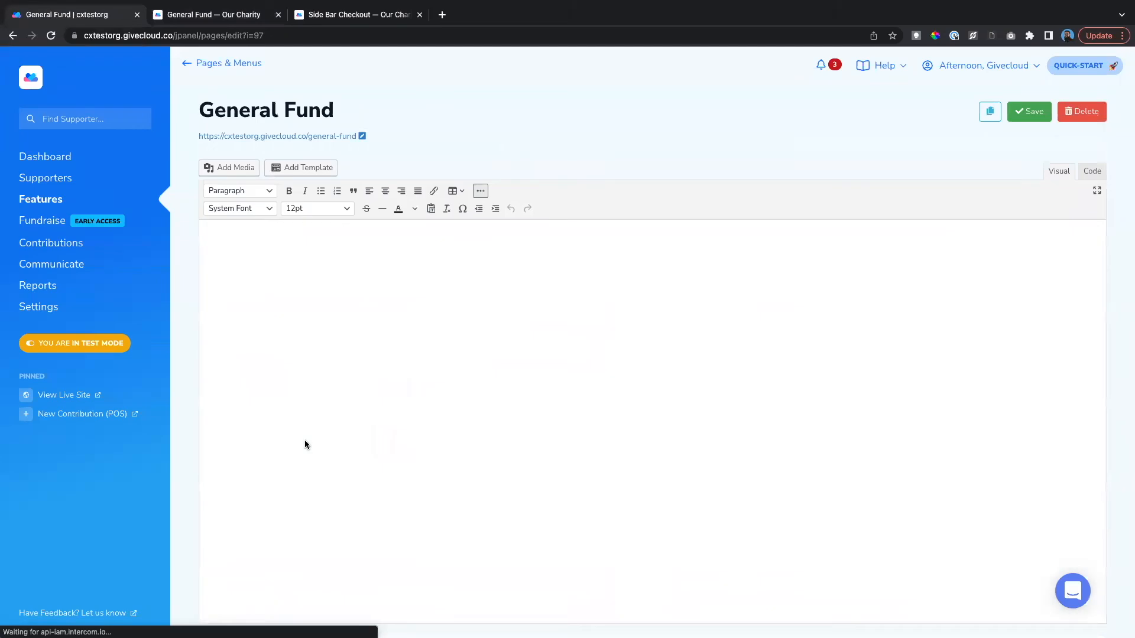
{"action": "scroll", "coordinate": [413, 402], "scroll_direction": "down", "scroll_amount": 10}
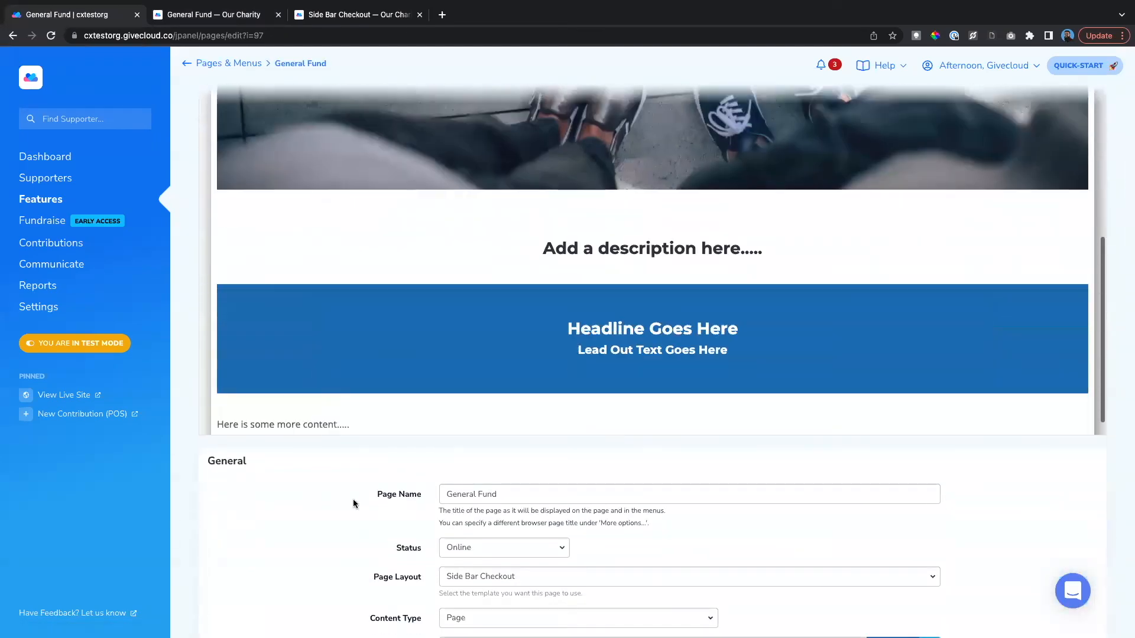
{"action": "scroll", "coordinate": [353, 499], "scroll_direction": "down", "scroll_amount": 5}
{"action": "scroll", "coordinate": [354, 499], "scroll_direction": "down", "scroll_amount": 10}
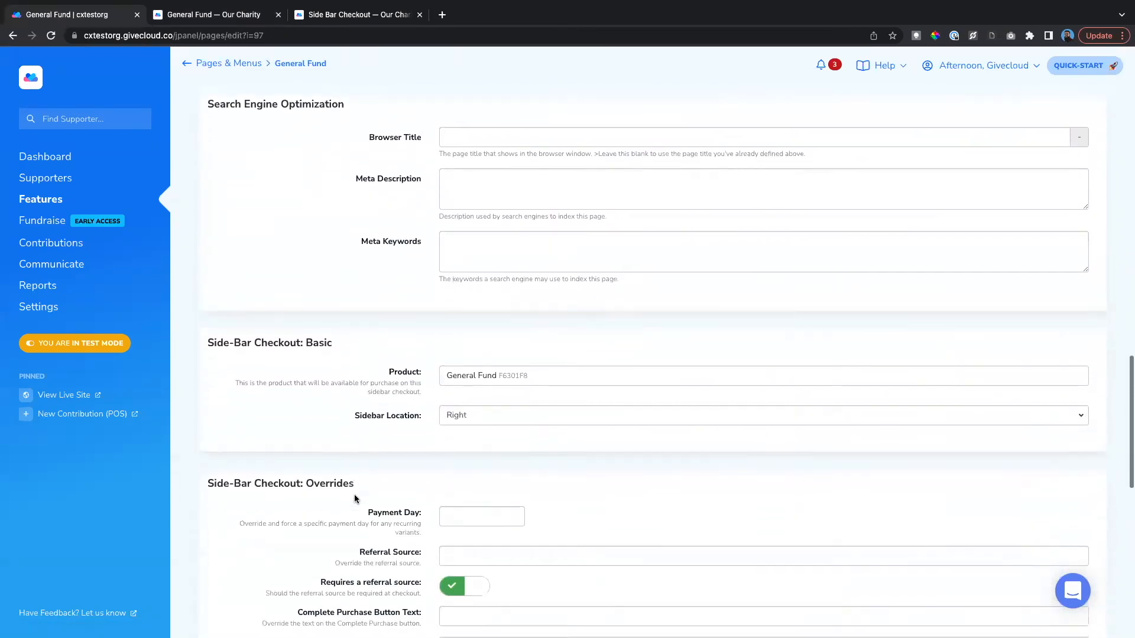
{"action": "left_click_drag", "start_coordinate": [384, 379], "coordinate": [430, 372]}
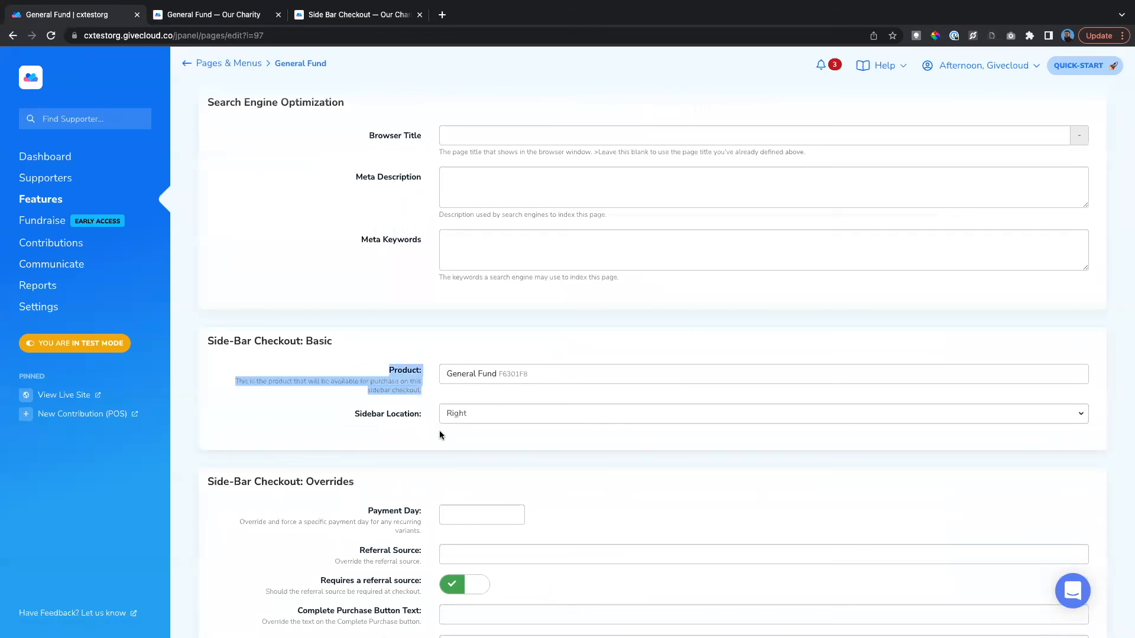
{"action": "scroll", "coordinate": [197, 307], "scroll_direction": "up", "scroll_amount": 15}
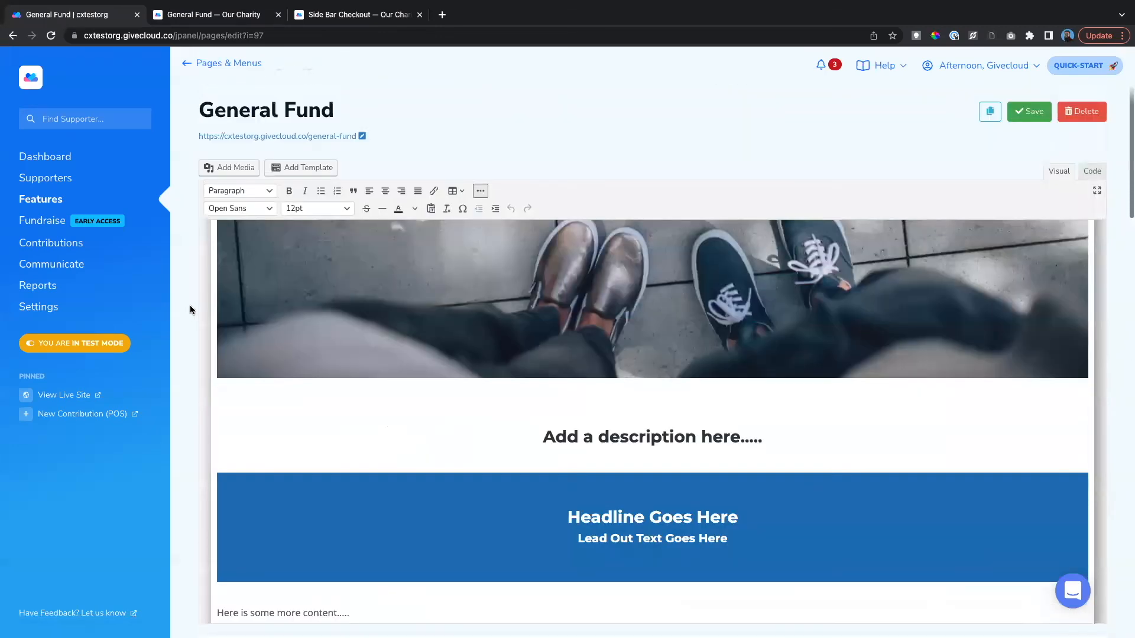
View the General Fund page through its public link, then return to the page editor and save its public URL ending as give.
{"action": "left_click", "coordinate": [314, 139]}
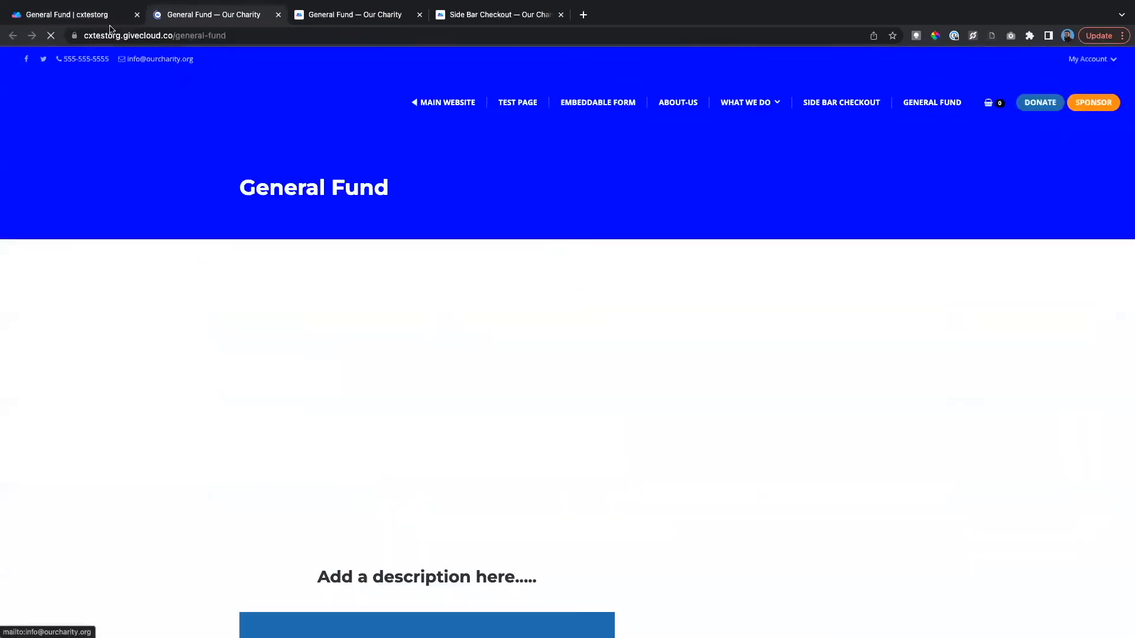
{"action": "left_click", "coordinate": [97, 16]}
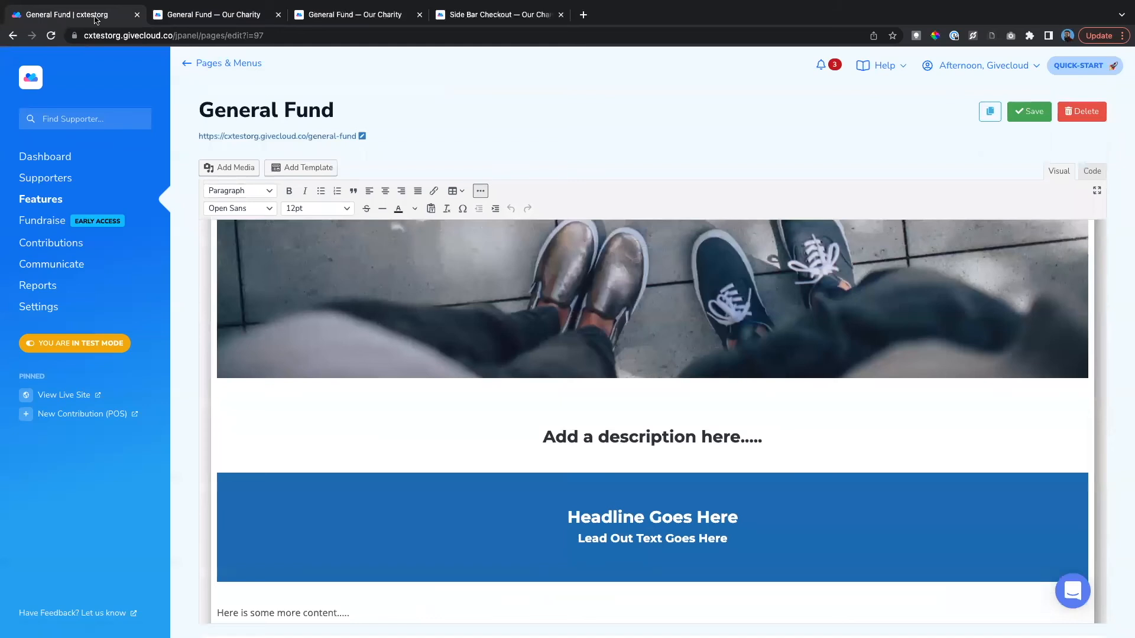
{"action": "left_click", "coordinate": [362, 136]}
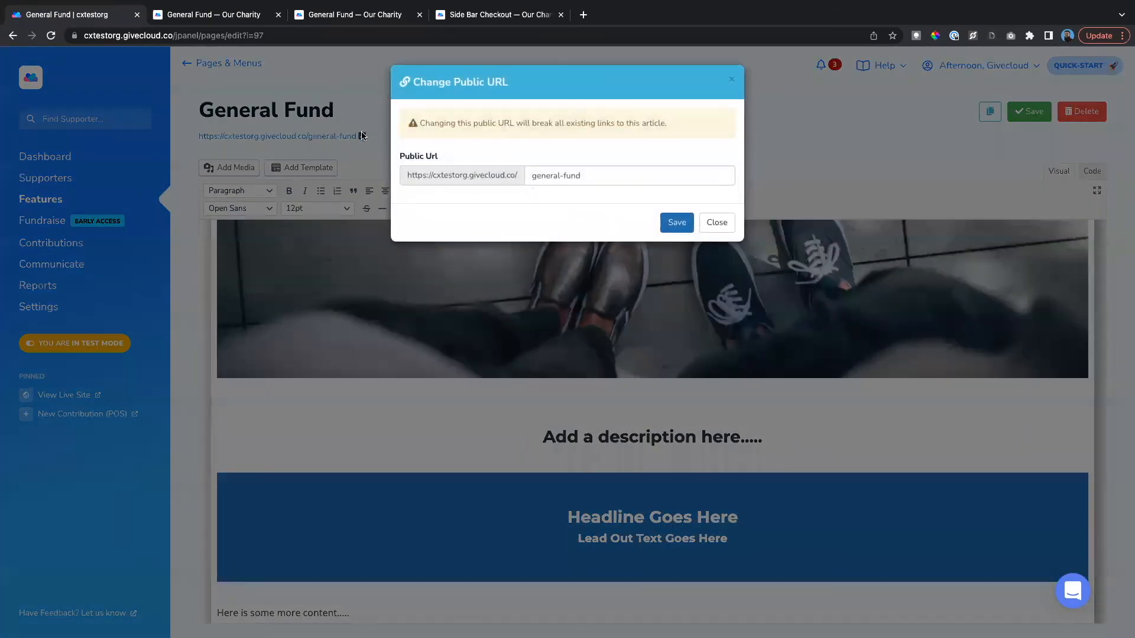
{"action": "left_click_drag", "start_coordinate": [590, 175], "coordinate": [504, 175]}
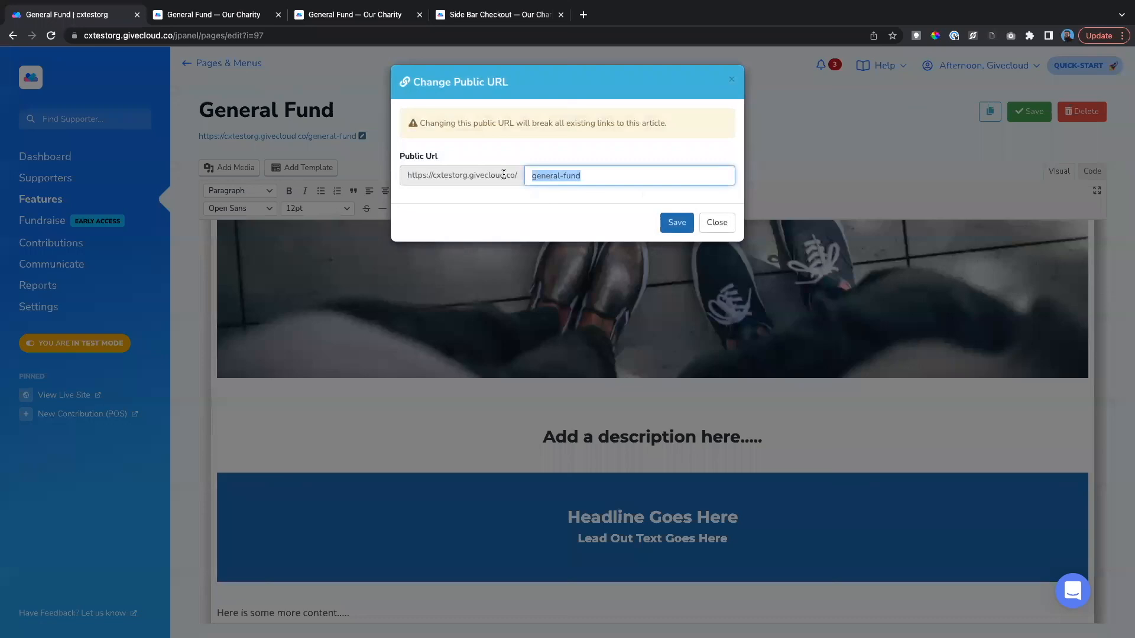
{"action": "type", "text": "give"}
{"action": "left_click", "coordinate": [677, 223]}
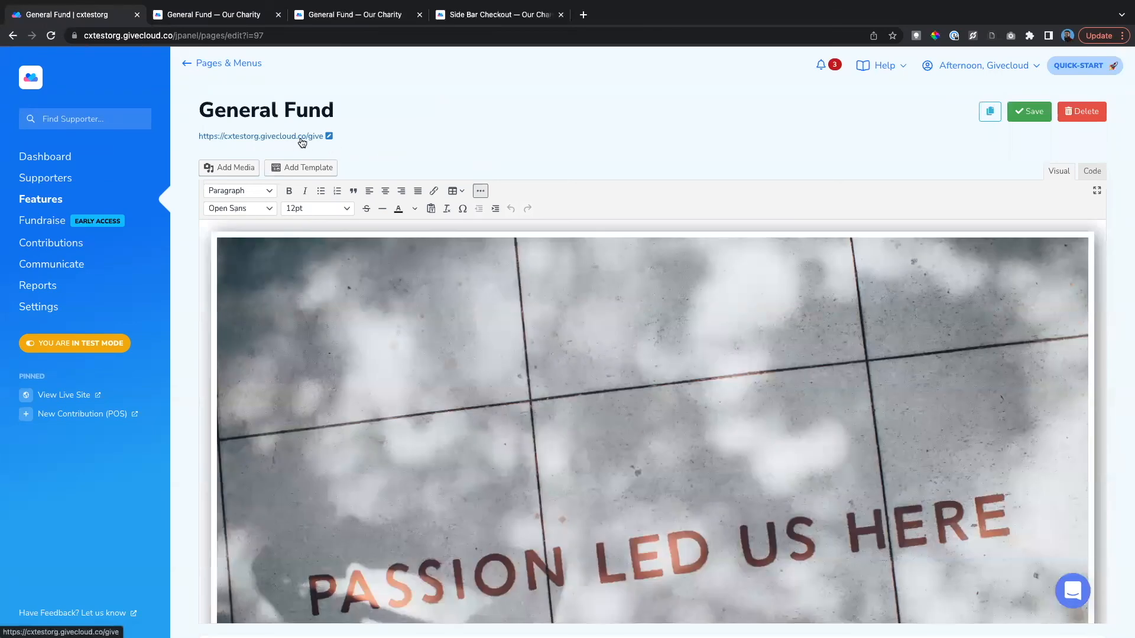
Open the General Fund page at its new public address and check the live page.
{"action": "left_click", "coordinate": [301, 140]}
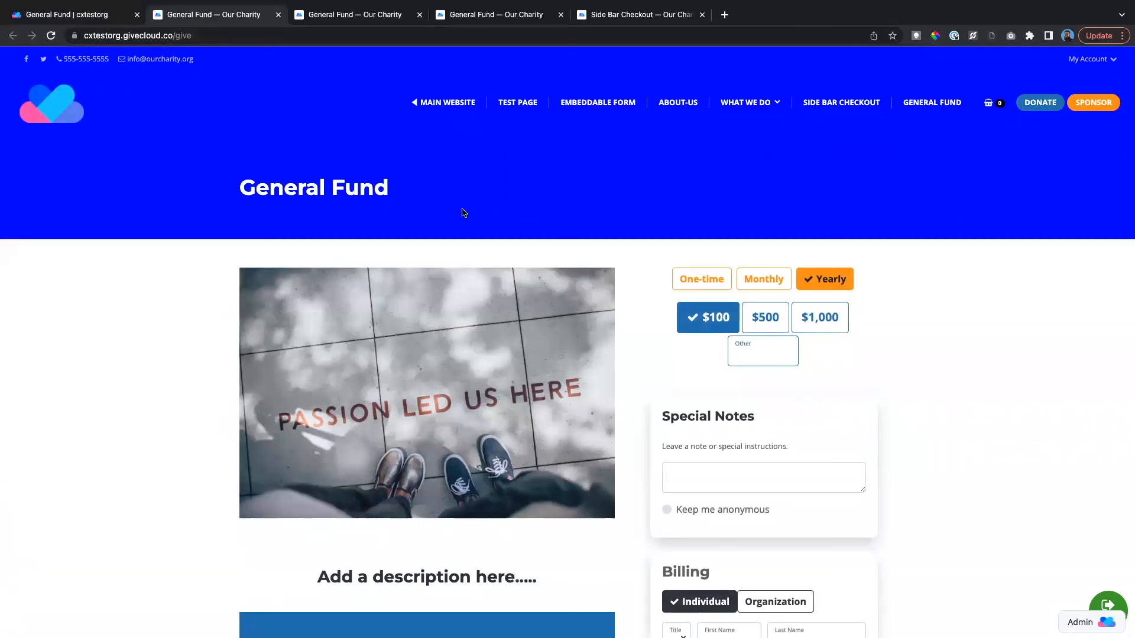
{"action": "scroll", "coordinate": [405, 219], "scroll_direction": "down", "scroll_amount": 1}
{"action": "scroll", "coordinate": [403, 216], "scroll_direction": "up", "scroll_amount": 1}
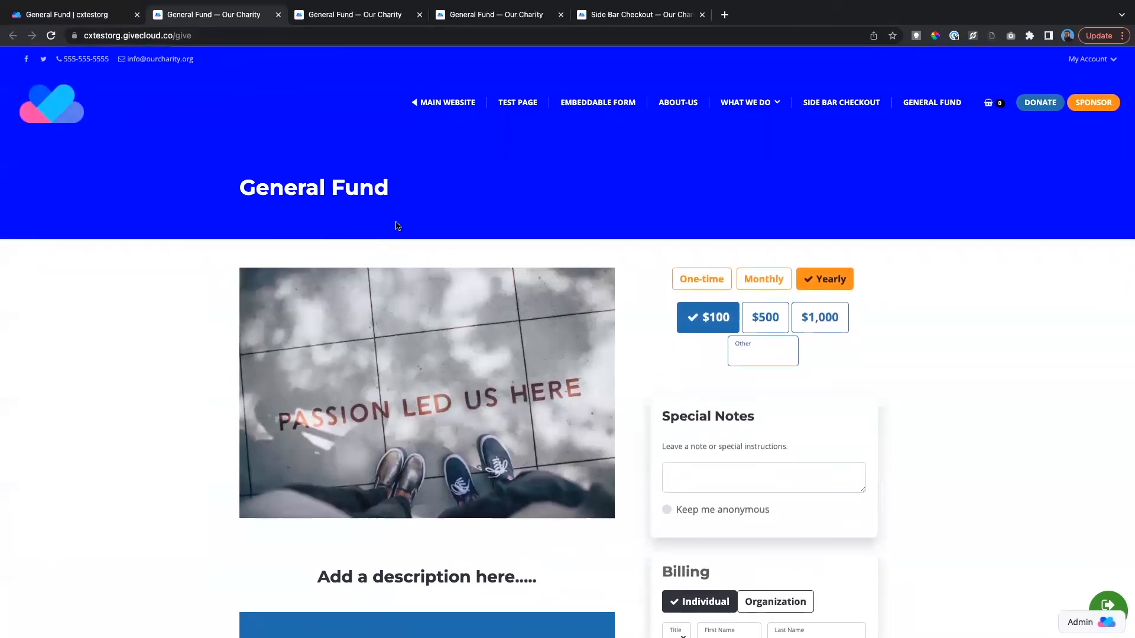